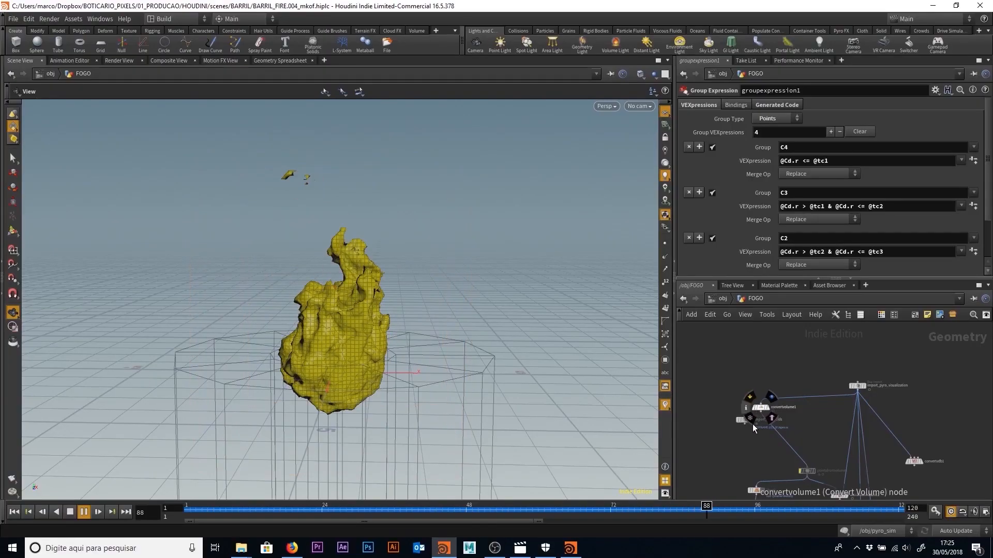
{"action": "left_click", "coordinate": [767, 481]}
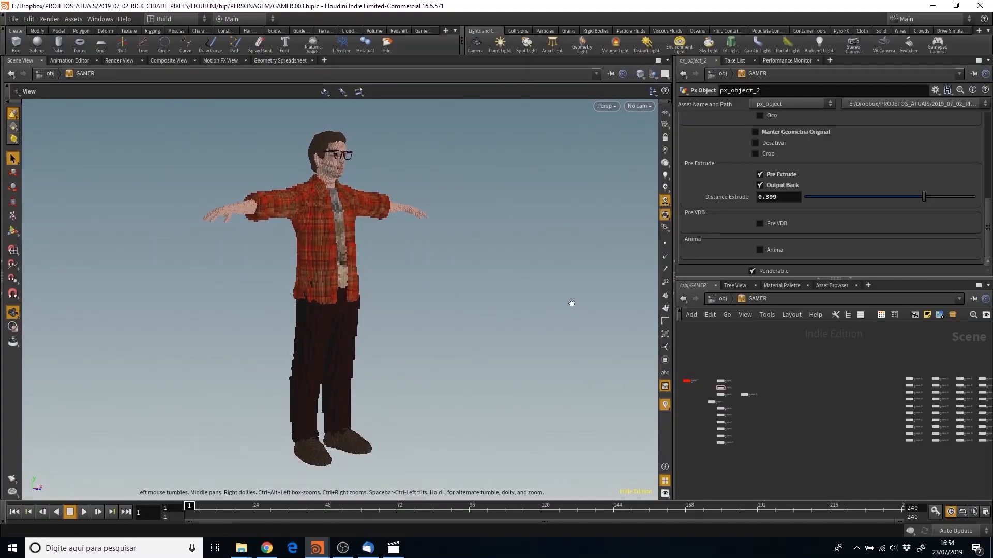
{"action": "left_click_drag", "start_coordinate": [569, 301], "coordinate": [231, 311]}
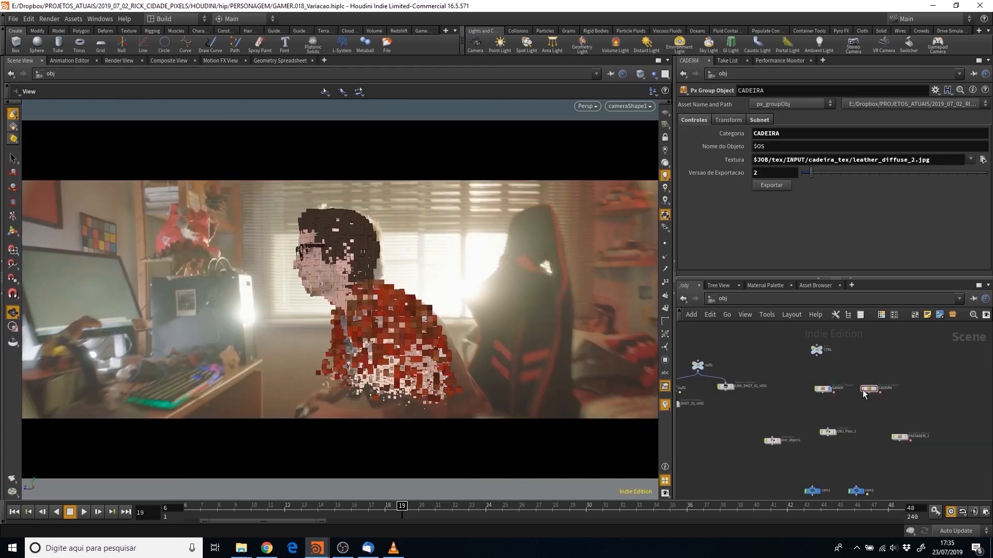
{"action": "left_click_drag", "start_coordinate": [523, 419], "coordinate": [457, 437]}
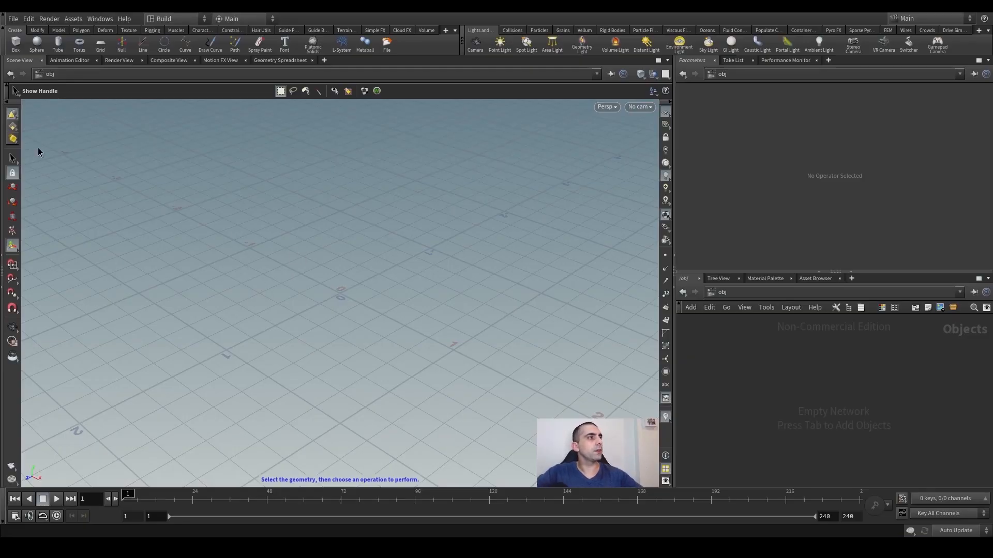
Step: Create a polygon sphere at the origin and look inside its geometry network before returning to object level
{"action": "left_click", "coordinate": [37, 44], "text": "ctrl"}
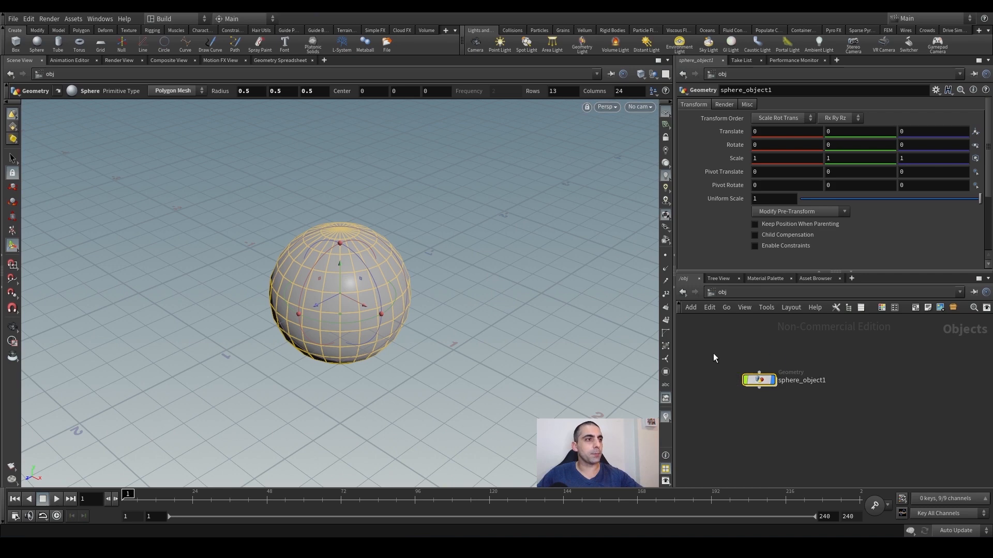
{"action": "double_click", "coordinate": [759, 380]}
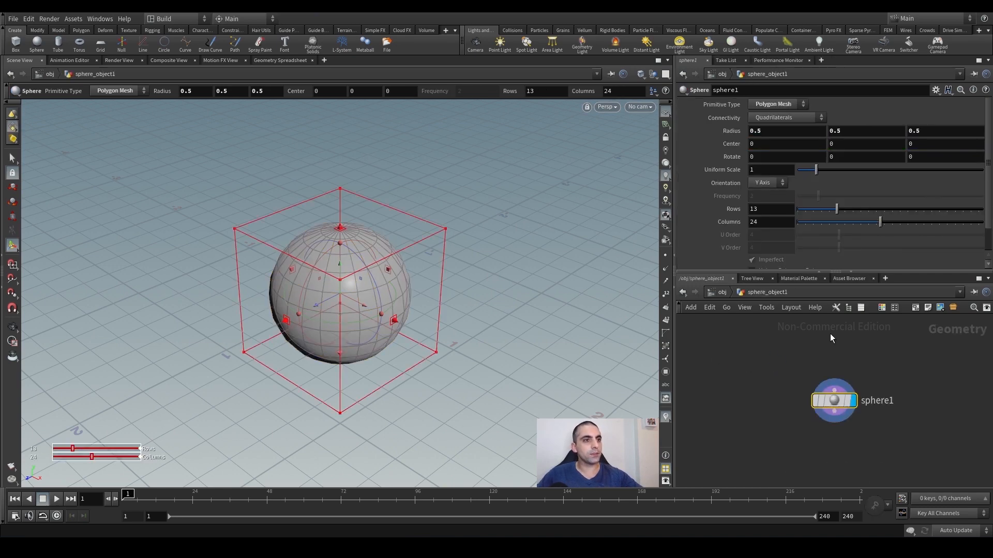
{"action": "middle_click_drag", "start_coordinate": [800, 379], "coordinate": [762, 379]}
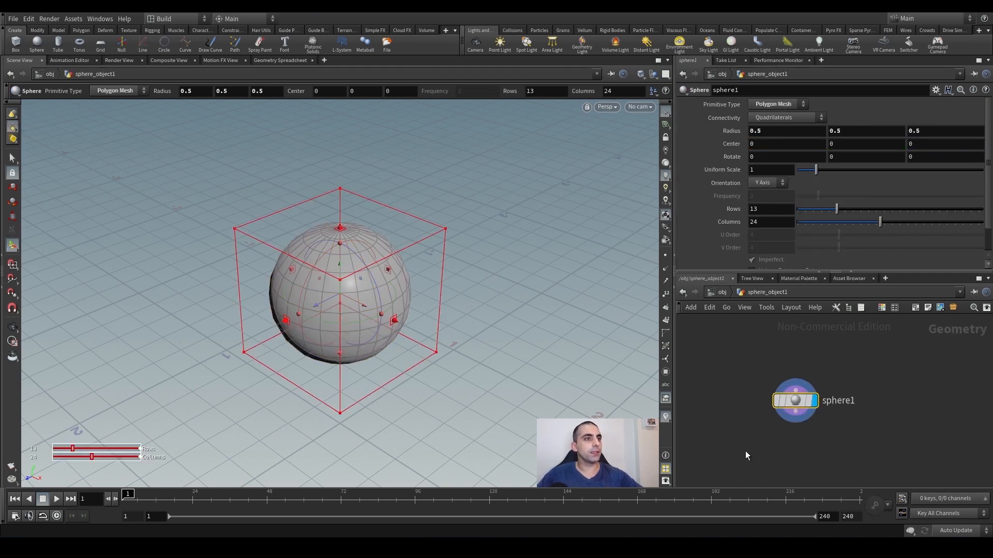
{"action": "middle_click_drag", "start_coordinate": [745, 451], "coordinate": [742, 417]}
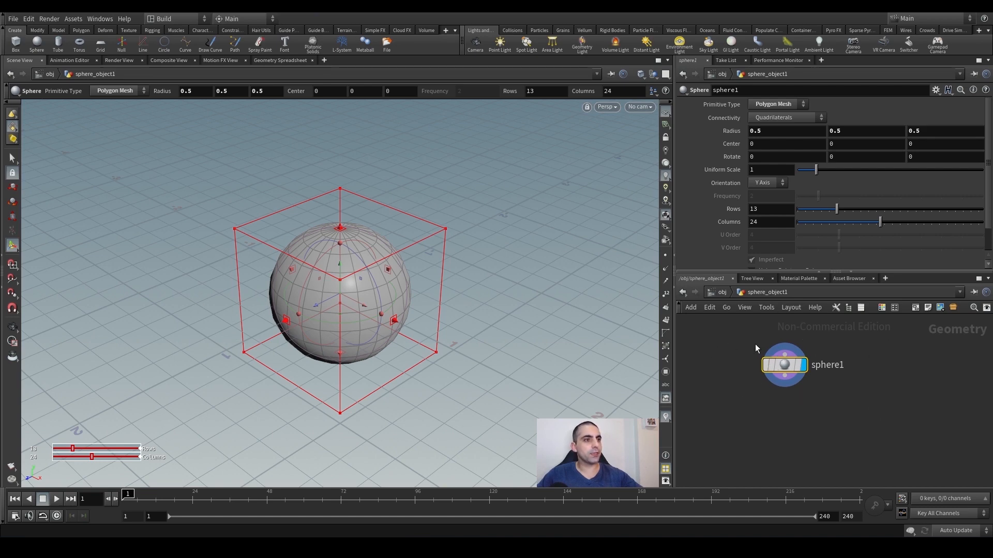
{"action": "left_click", "coordinate": [719, 294]}
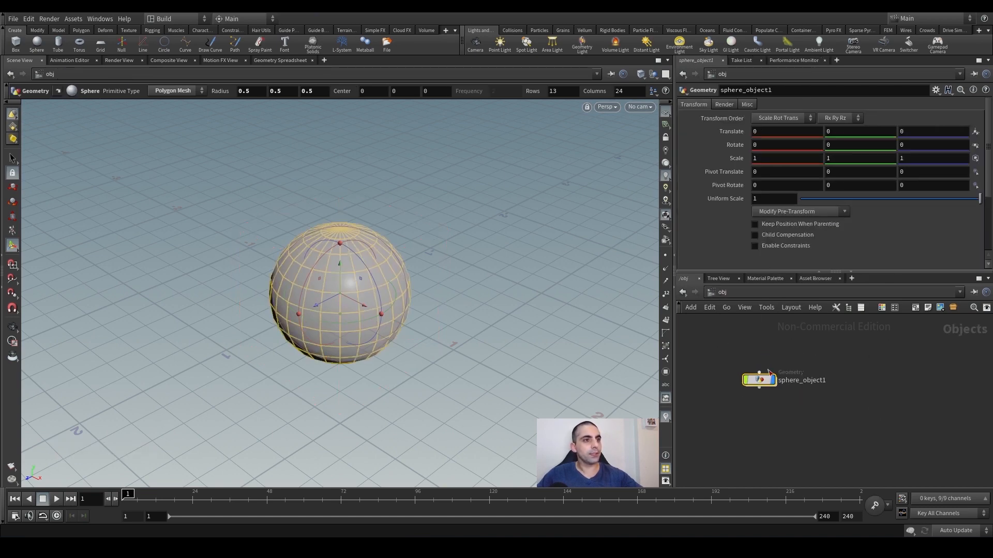
Step: Rename the sphere object as objeto_pixelizado
{"action": "double_click", "coordinate": [801, 381]}
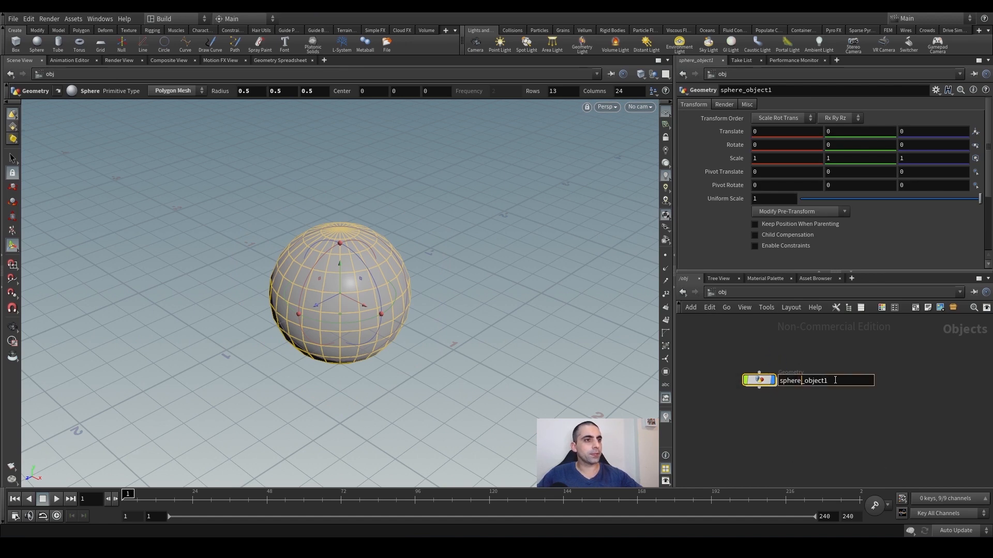
{"action": "type", "text": "ob"}
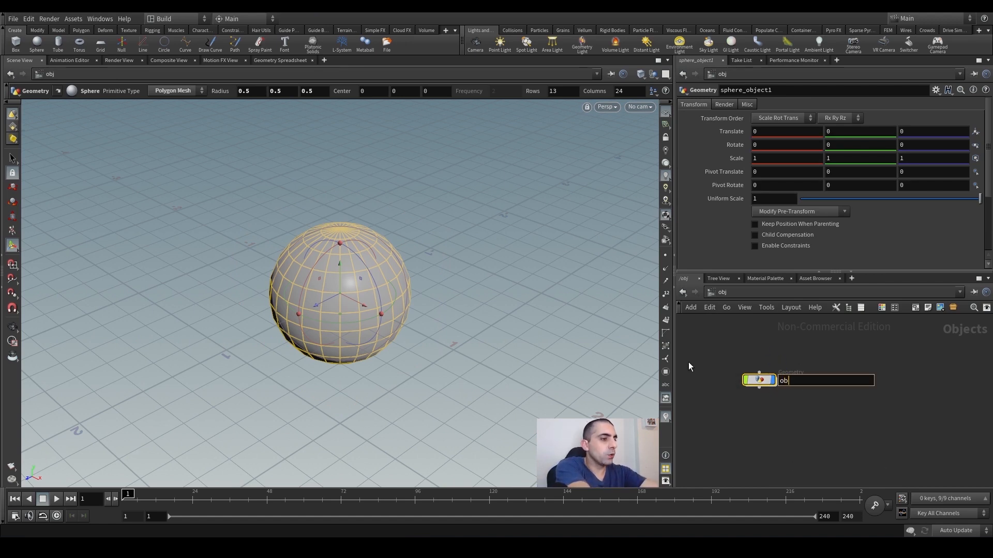
{"action": "type", "text": "jeto_pixeli"}
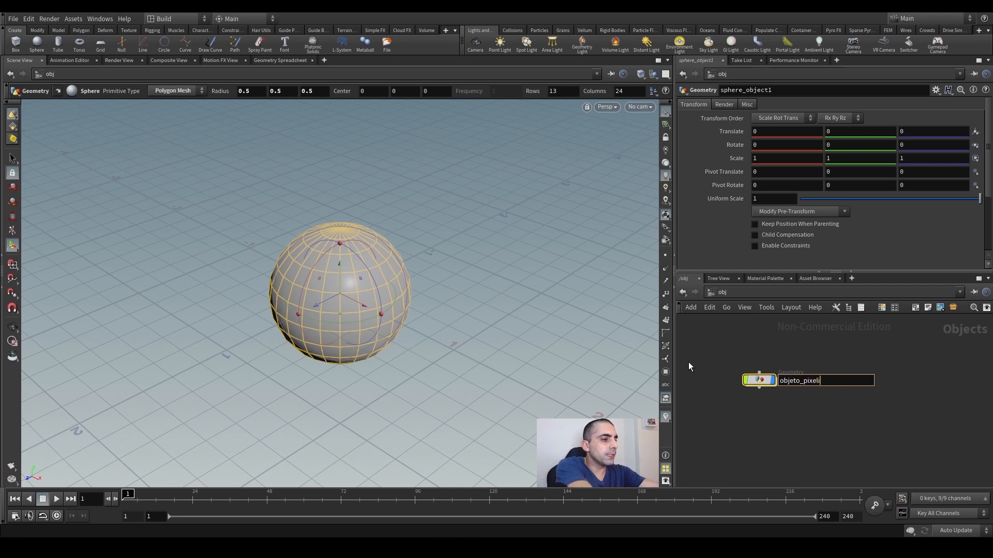
{"action": "type", "text": "zado"}
{"action": "key", "text": "Return"}
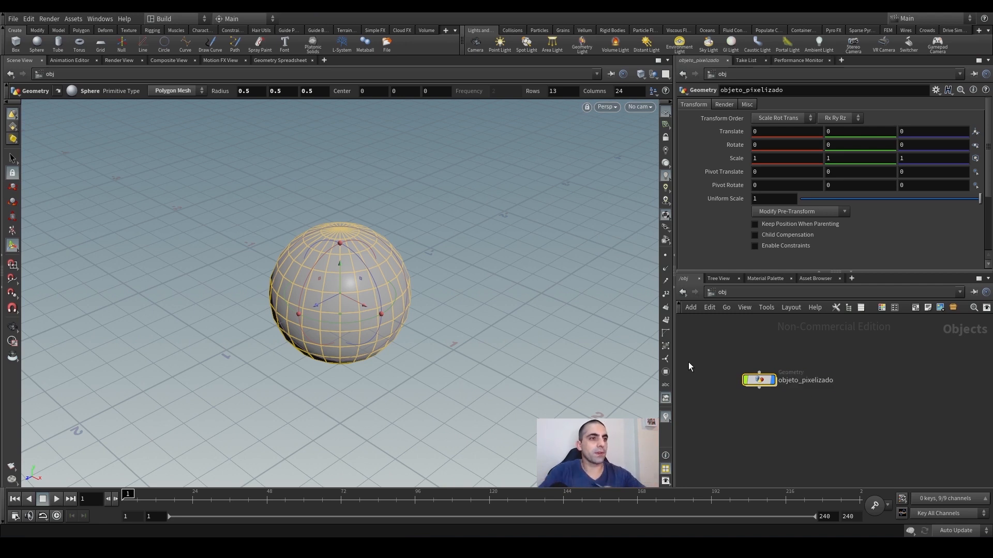
Step: Enter the objeto_pixelizado network and move the sphere1 node aside to free space next to it
{"action": "double_click", "coordinate": [764, 383]}
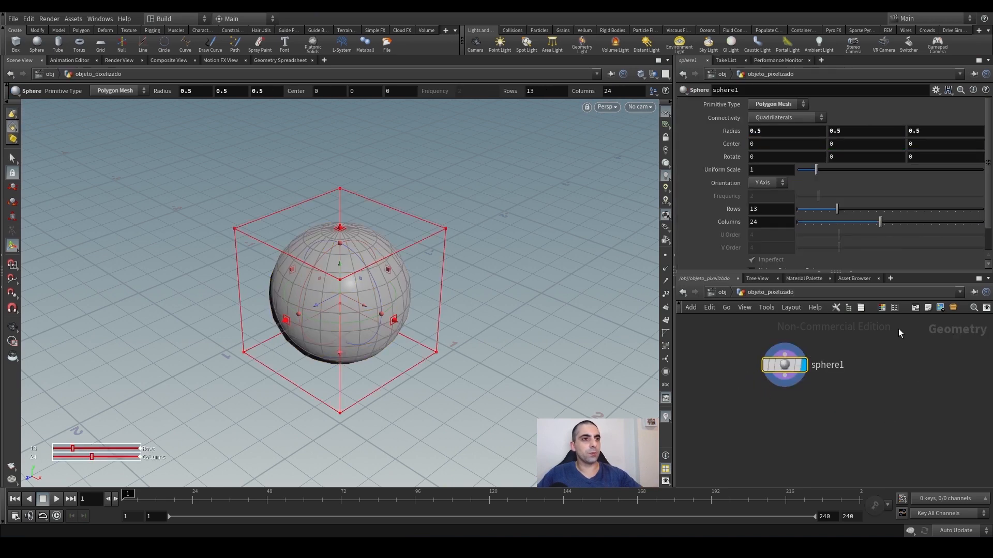
{"action": "middle_click_drag", "start_coordinate": [791, 428], "coordinate": [779, 428]}
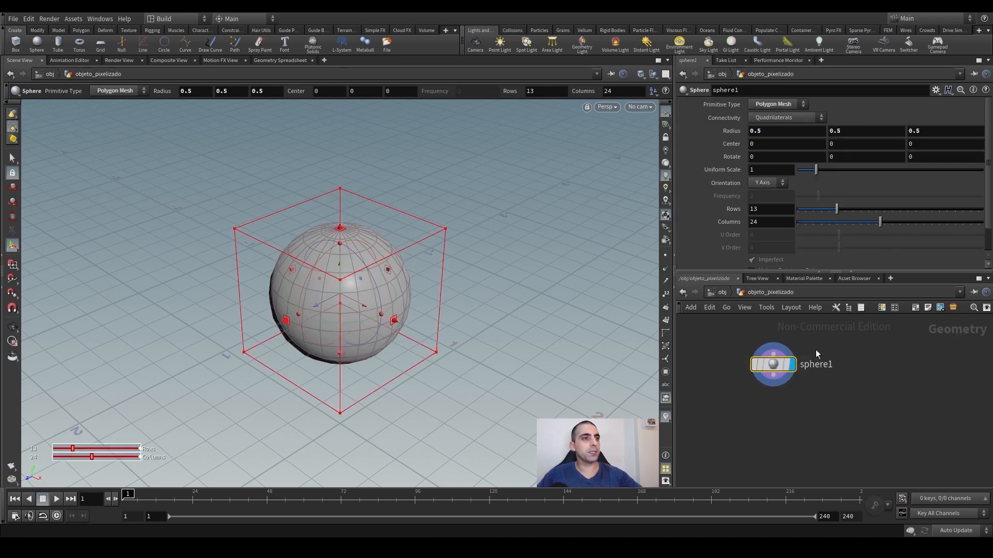
{"action": "left_click_drag", "start_coordinate": [782, 377], "coordinate": [849, 378]}
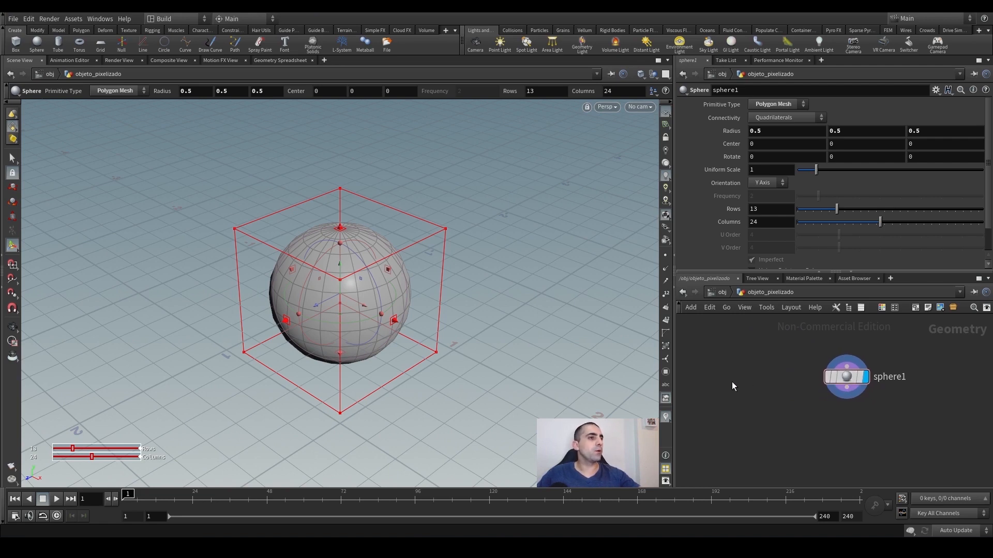
Step: Add a Box node beside sphere1 and make it the displayed node
{"action": "key", "text": "Tab"}
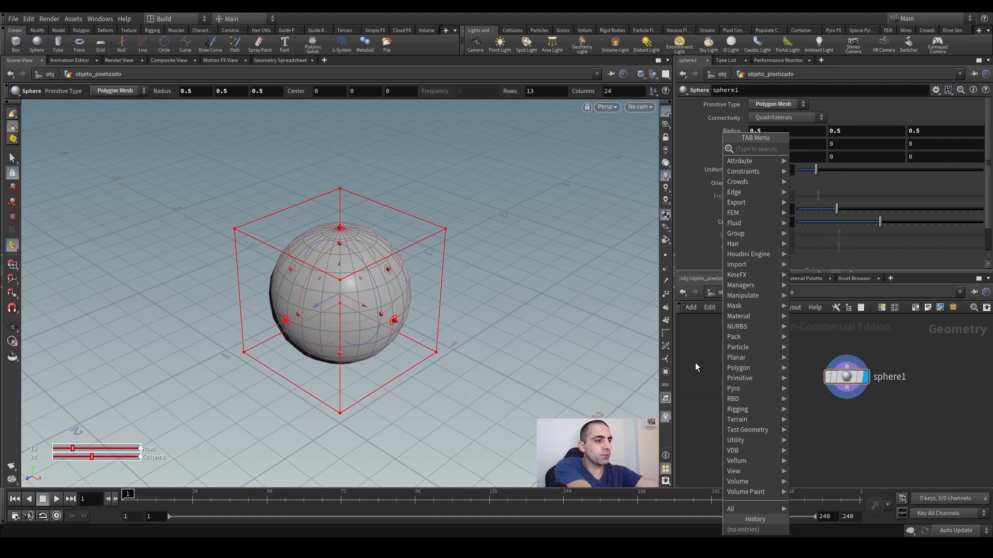
{"action": "type", "text": "box"}
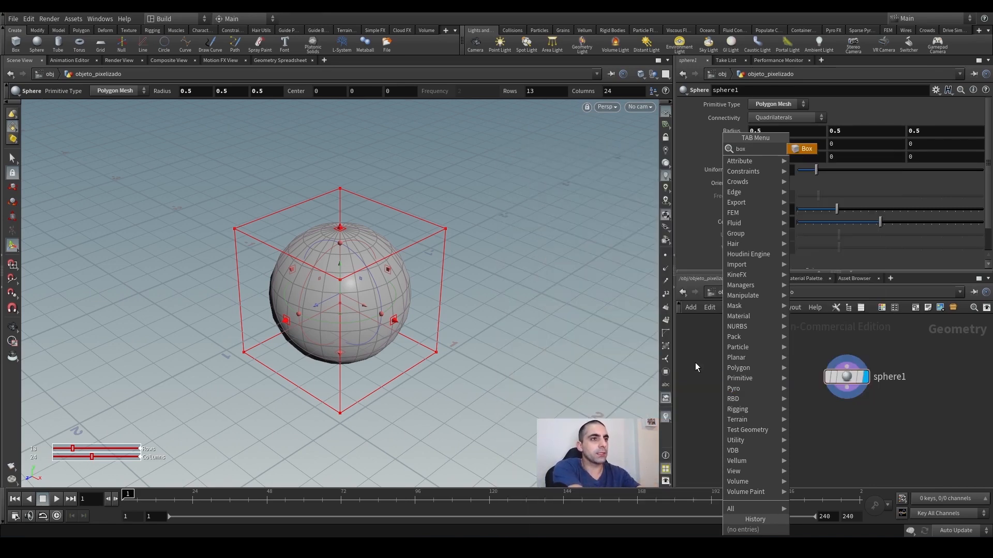
{"action": "key", "text": "Escape"}
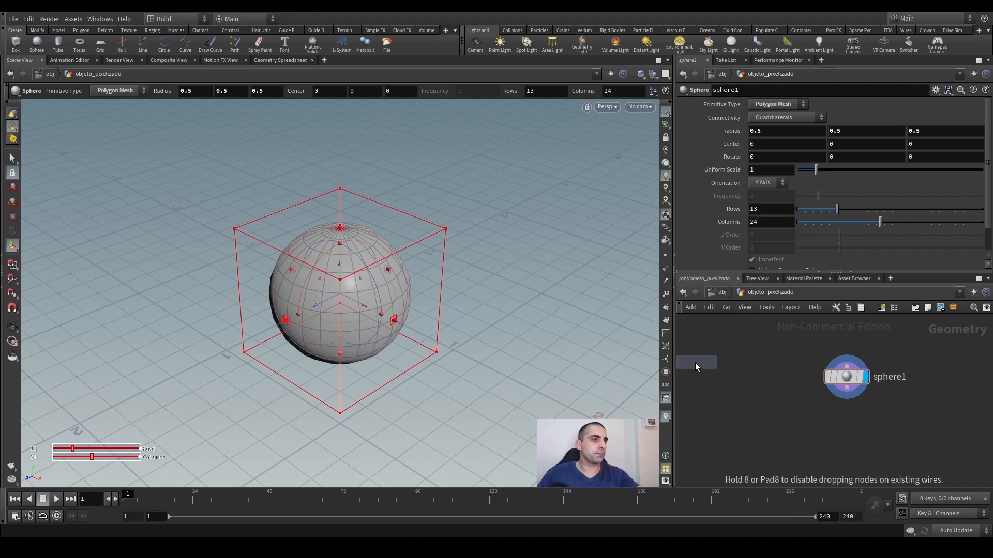
{"action": "left_click", "coordinate": [727, 372]}
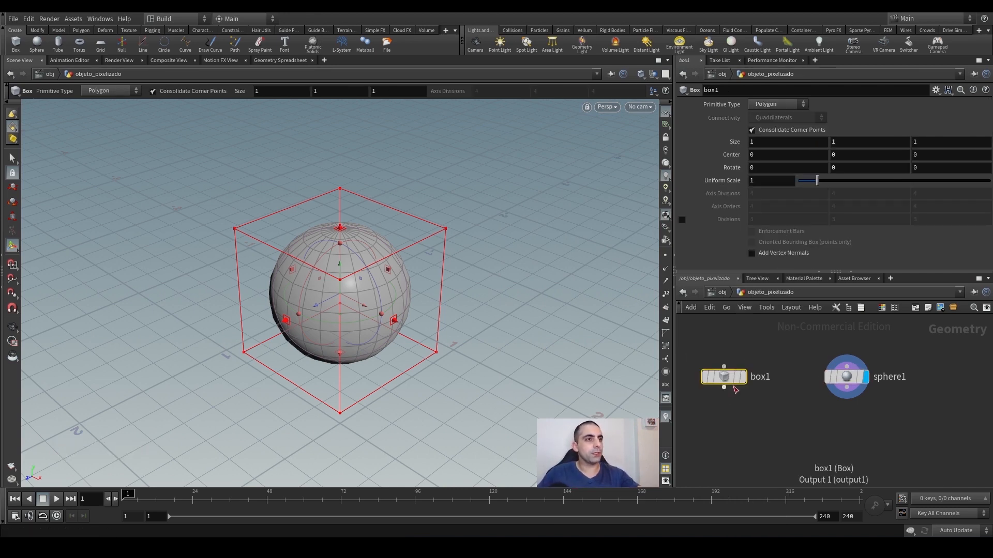
{"action": "left_click", "coordinate": [747, 353]}
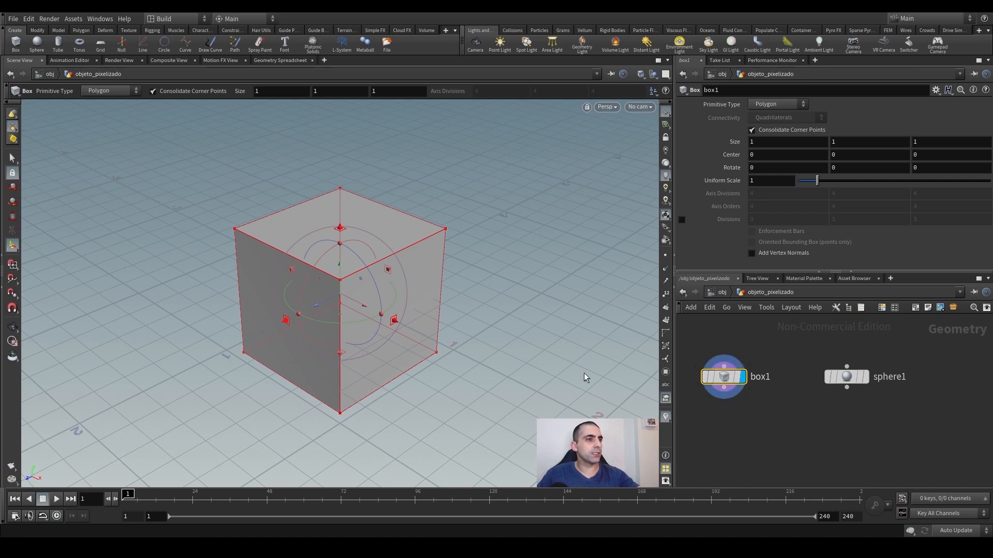
Step: Add a Copy to Points node below box1, with the box feeding its first input
{"action": "middle_click_drag", "start_coordinate": [759, 430], "coordinate": [778, 416]}
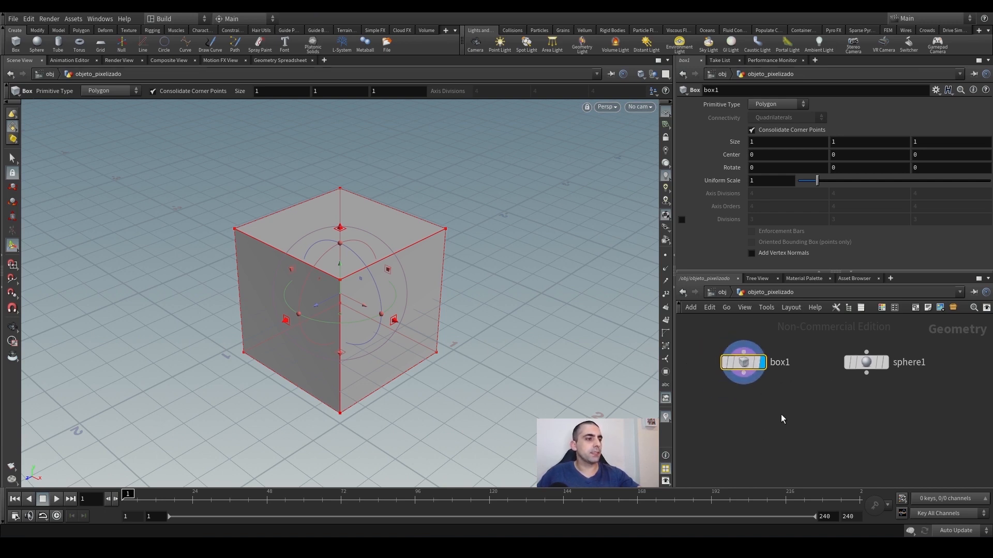
{"action": "key", "text": "Tab"}
{"action": "type", "text": "co"}
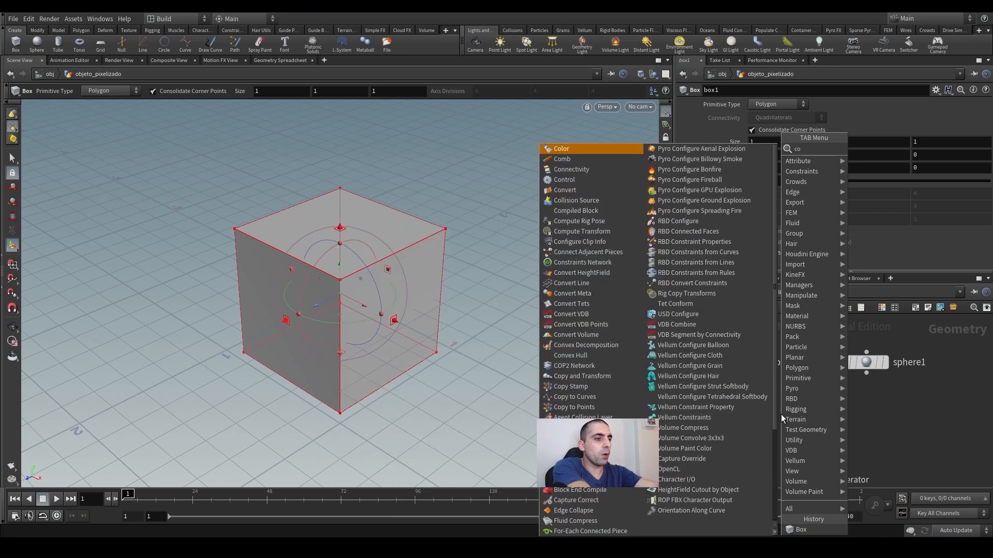
{"action": "type", "text": "p"}
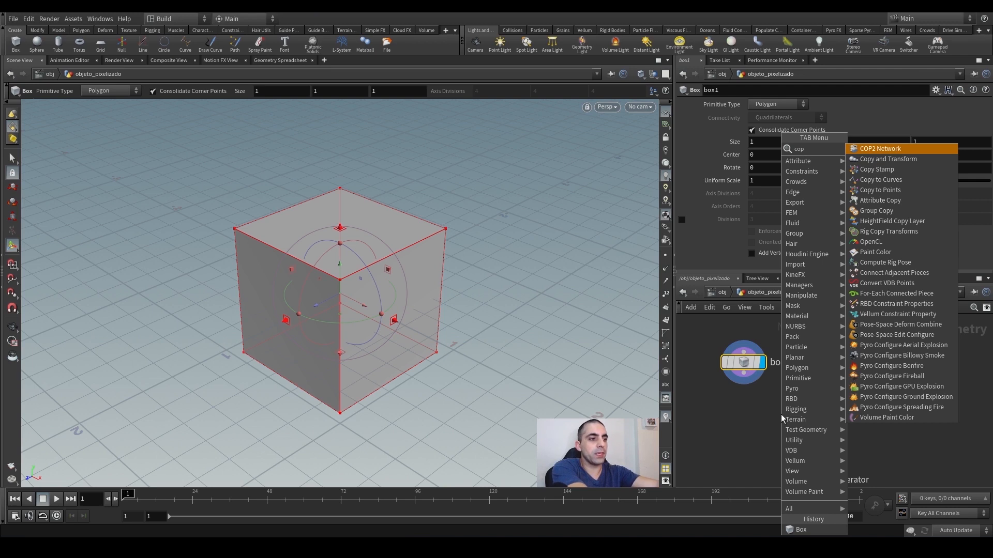
{"action": "type", "text": "tp"}
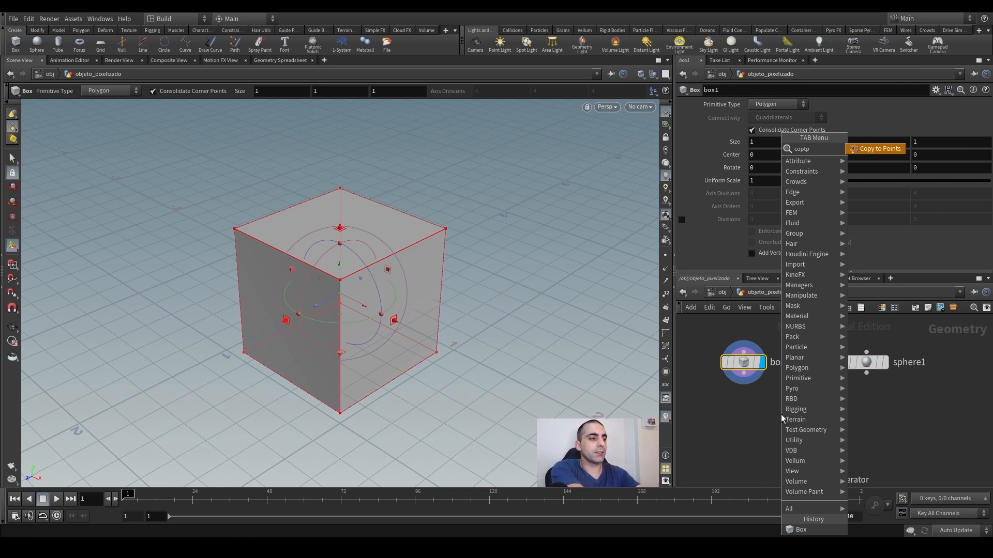
{"action": "key", "text": "Return"}
{"action": "left_click", "coordinate": [782, 415]}
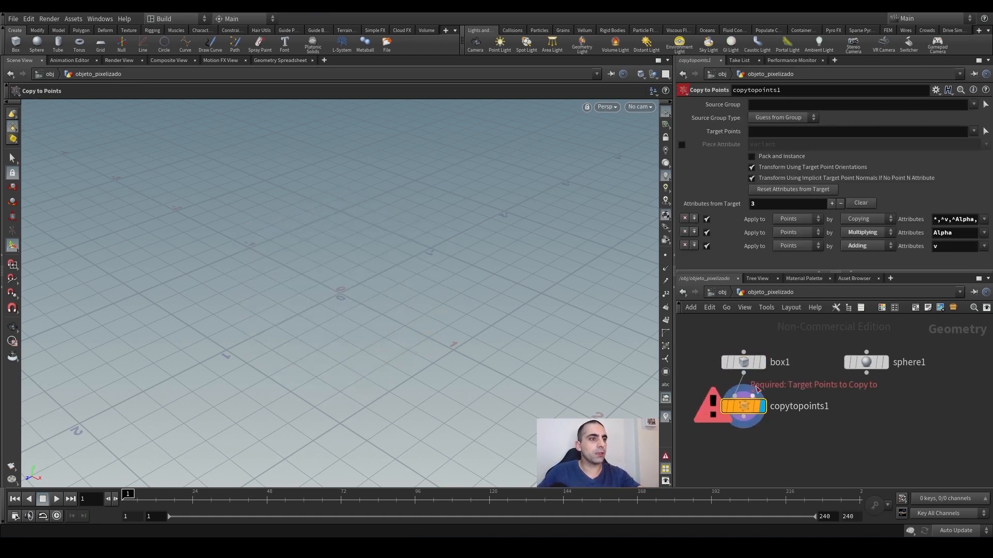
Step: Spread out the box1 and copytopoints1 nodes to leave room on the wire between them
{"action": "mouse_move", "coordinate": [750, 387]}
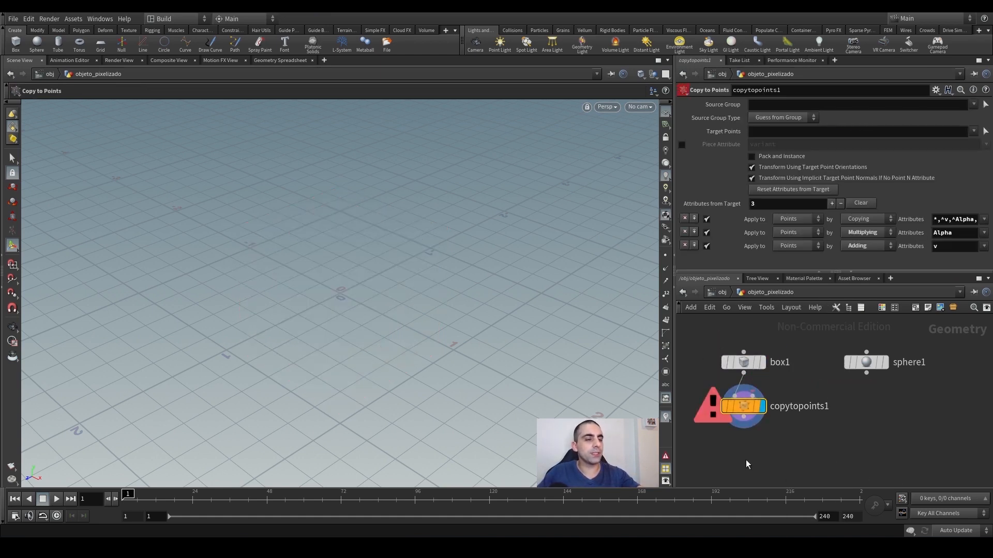
{"action": "left_click_drag", "start_coordinate": [748, 405], "coordinate": [758, 435]}
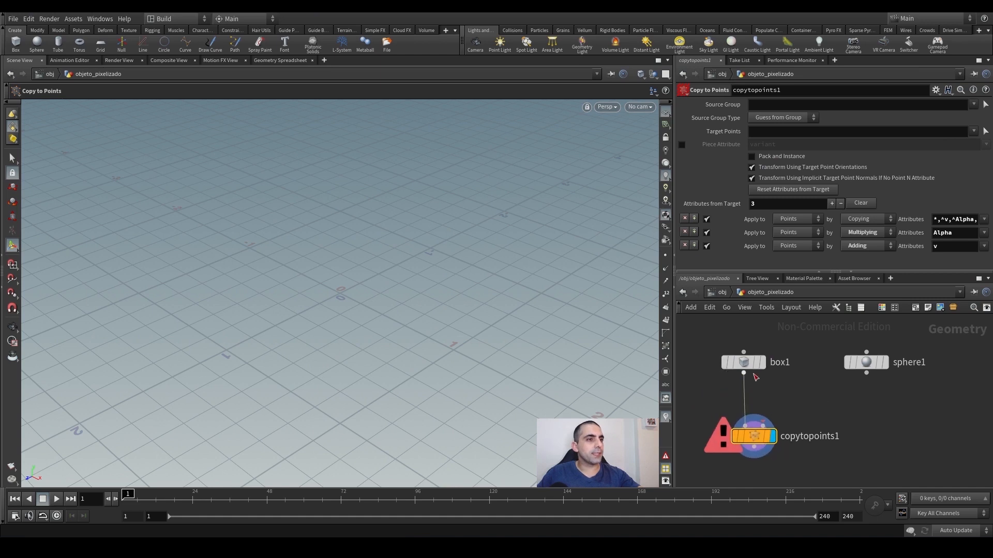
{"action": "left_click_drag", "start_coordinate": [746, 364], "coordinate": [732, 364]}
{"action": "left_click", "coordinate": [729, 362]}
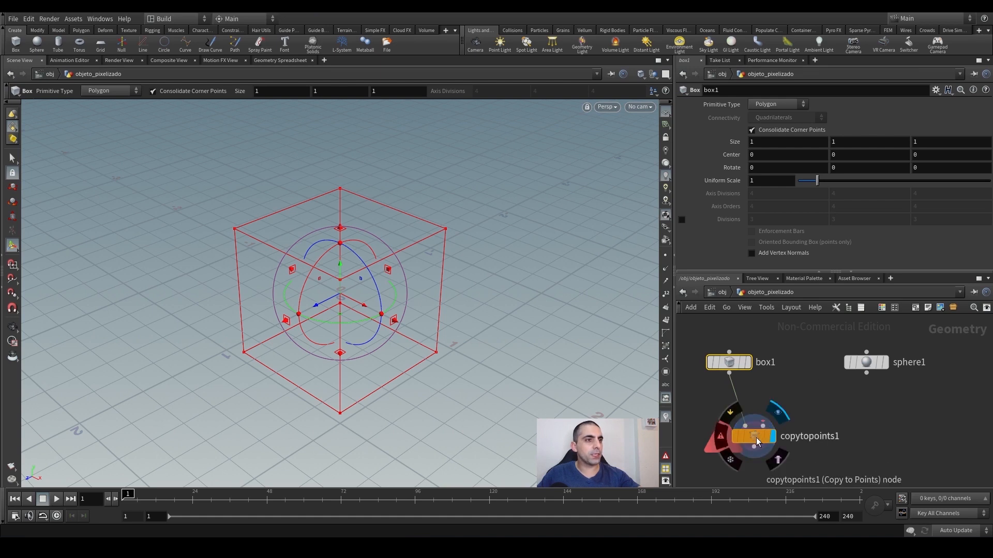
{"action": "left_click_drag", "start_coordinate": [755, 437], "coordinate": [763, 441]}
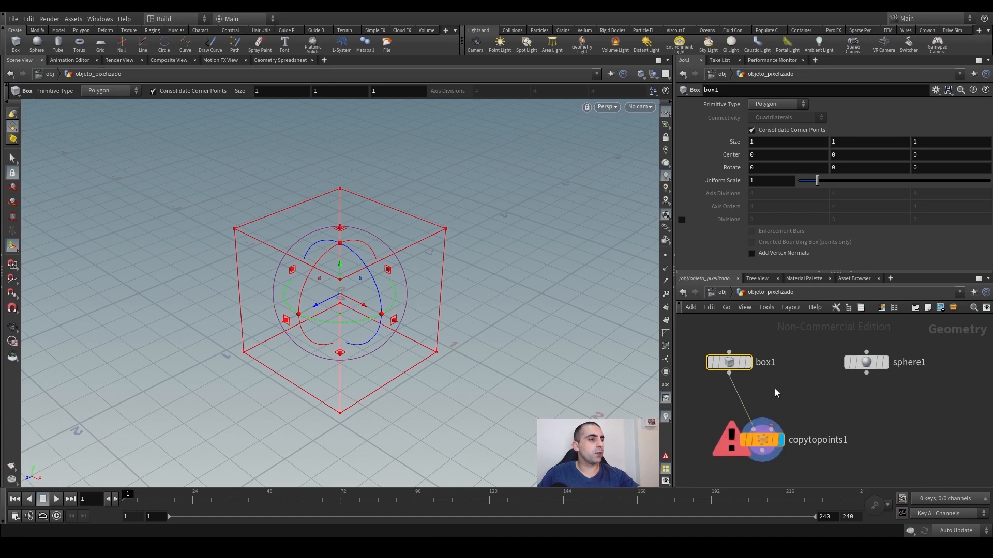
Step: Insert a Null node on the wire between box1 and copytopoints1 and rename it Pixel
{"action": "key", "text": "Tab"}
{"action": "type", "text": "nul"}
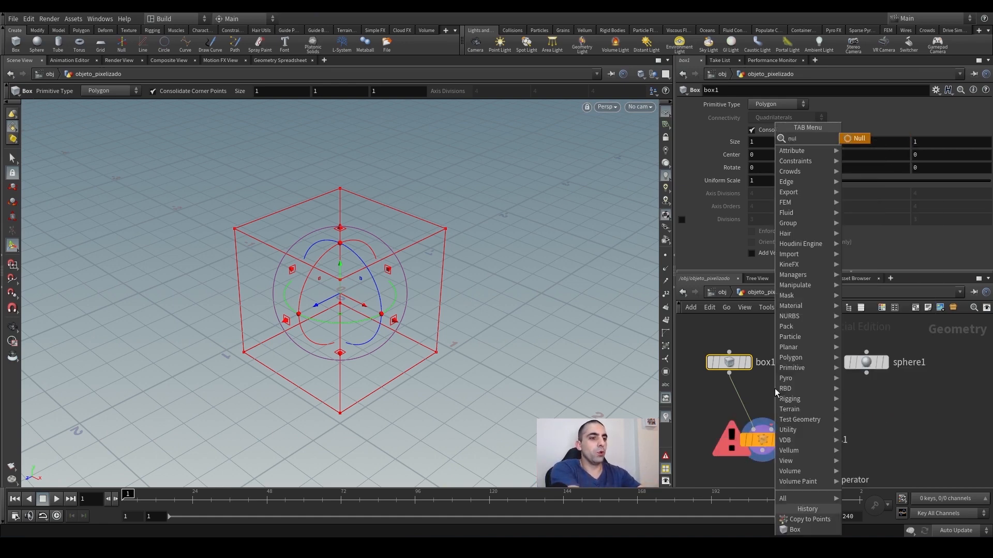
{"action": "key", "text": "Return"}
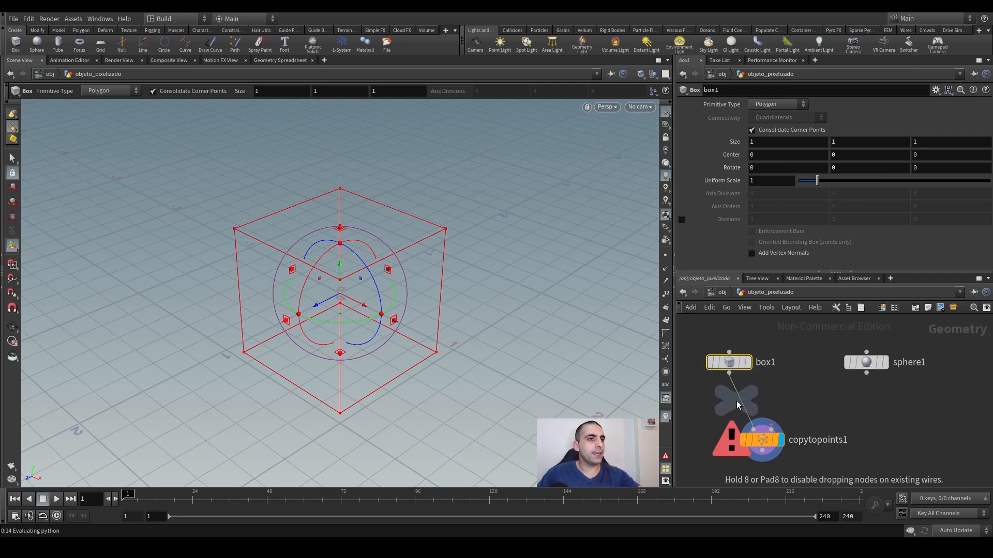
{"action": "left_click", "coordinate": [743, 405]}
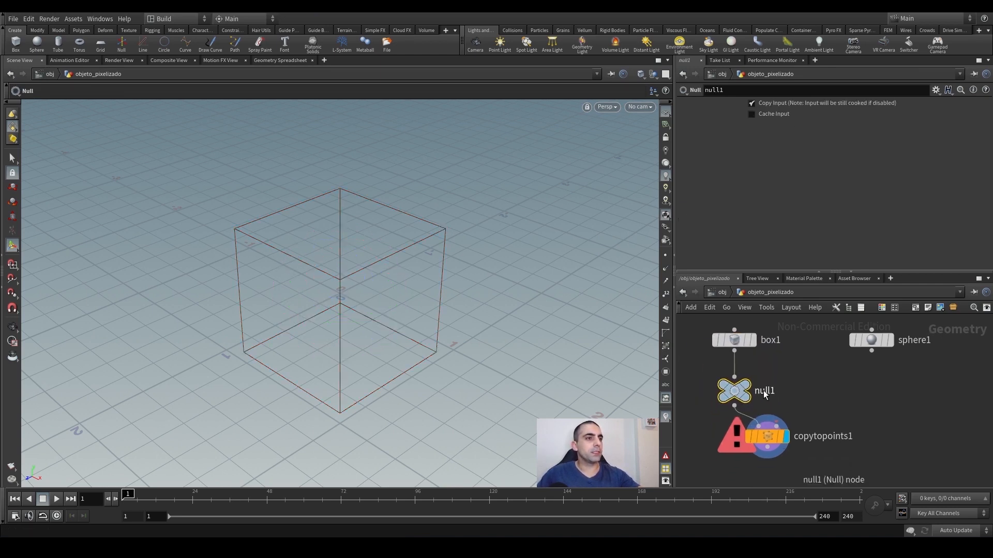
{"action": "double_click", "coordinate": [765, 391]}
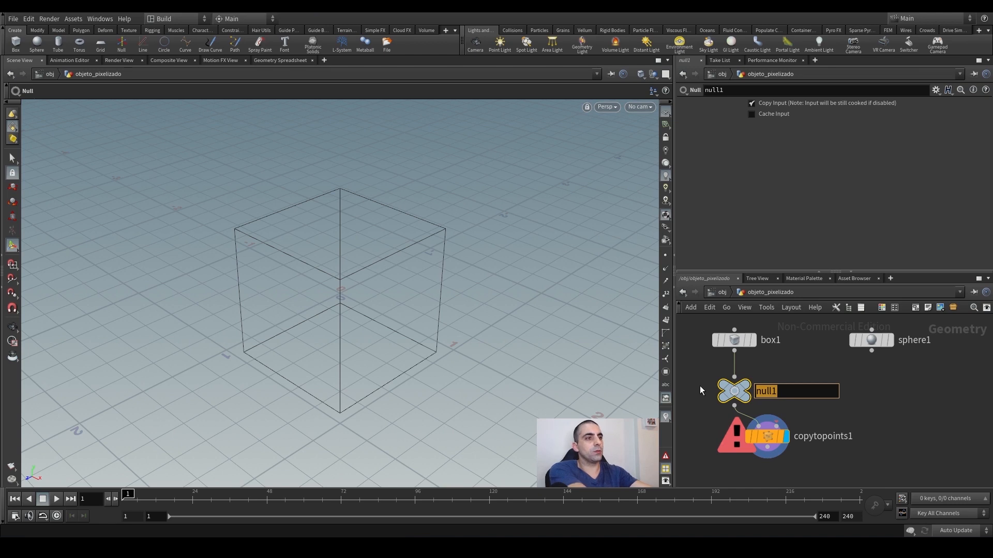
{"action": "type", "text": "Pixe"}
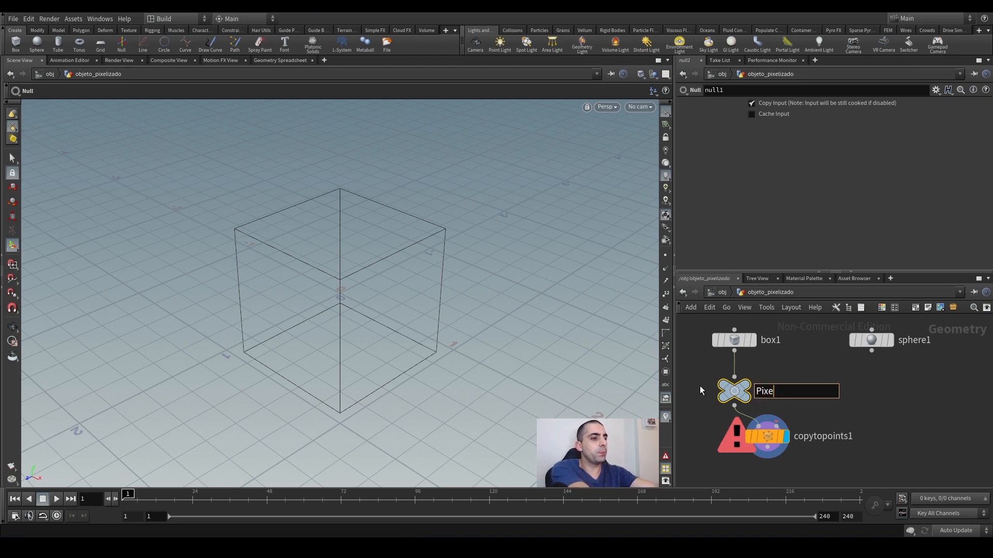
{"action": "type", "text": "l"}
{"action": "key", "text": "Return"}
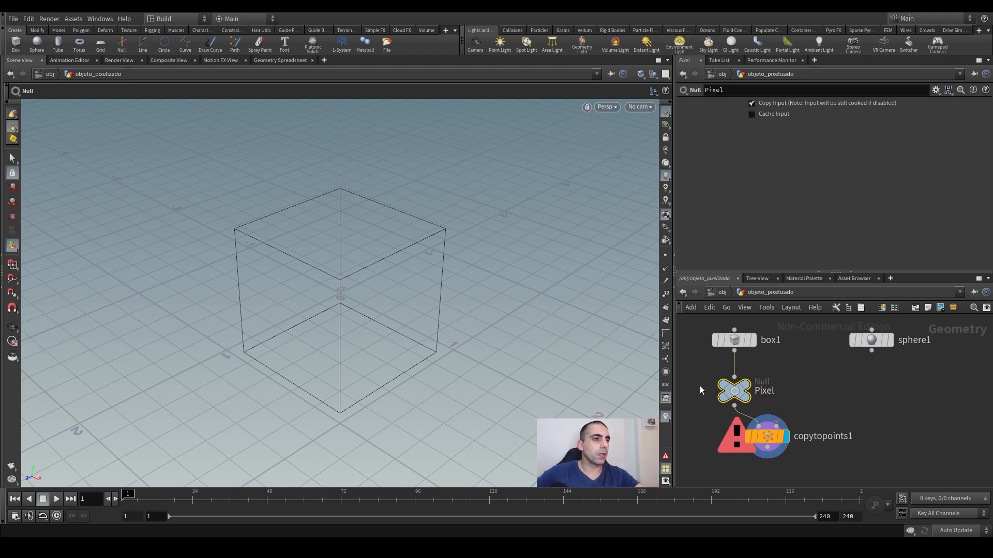
Step: Move box1 up and copytopoints1 down to space them farther from the Pixel null
{"action": "left_click", "coordinate": [774, 343]}
{"action": "left_click", "coordinate": [793, 361]}
{"action": "middle_click_drag", "start_coordinate": [795, 373], "coordinate": [800, 406]}
{"action": "left_click_drag", "start_coordinate": [746, 377], "coordinate": [746, 360]}
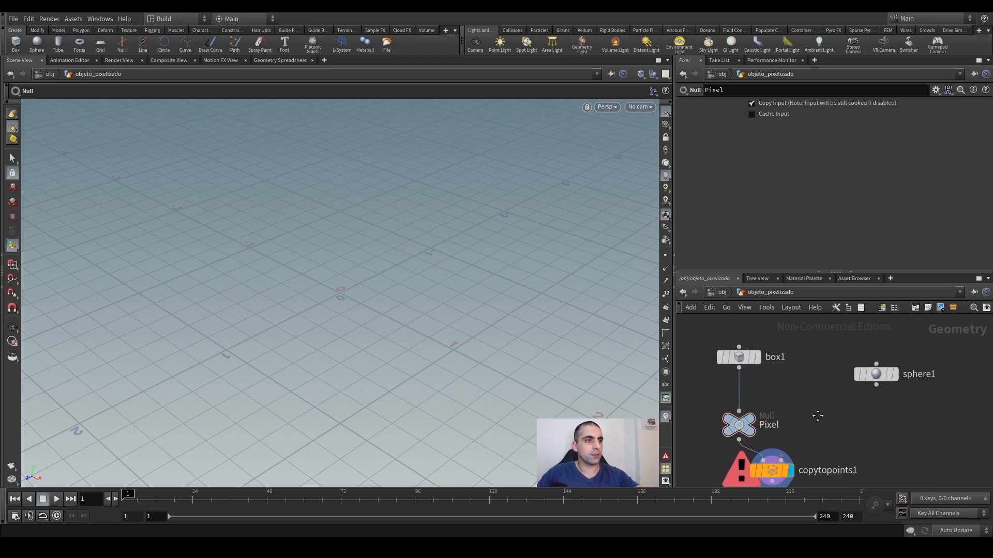
{"action": "mouse_move", "coordinate": [817, 416]}
{"action": "middle_mouse_down"}
{"action": "mouse_move", "coordinate": [816, 369]}
{"action": "mouse_move", "coordinate": [802, 417]}
{"action": "middle_mouse_up"}
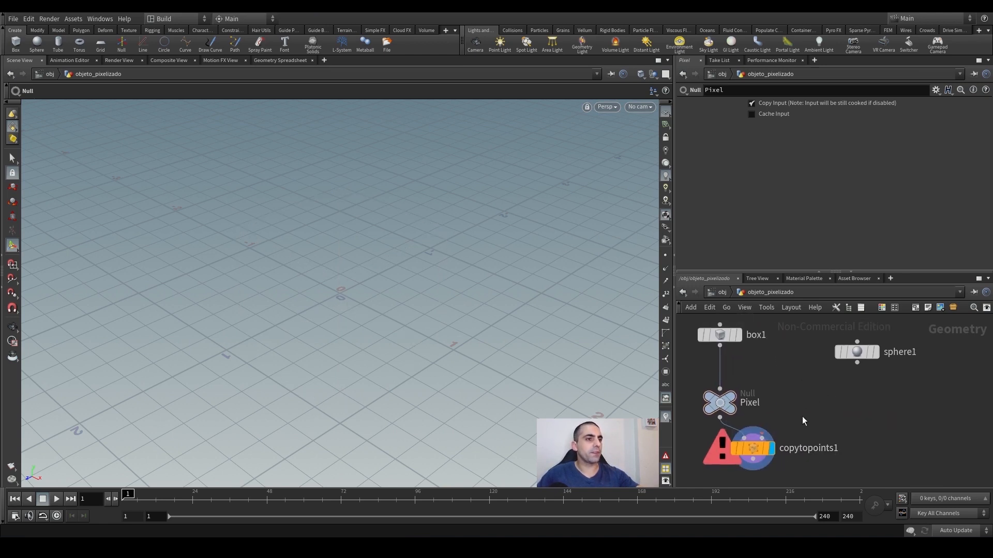
{"action": "left_click_drag", "start_coordinate": [753, 446], "coordinate": [765, 465]}
{"action": "scroll", "coordinate": [776, 402], "scroll_direction": "down", "scroll_amount": 2}
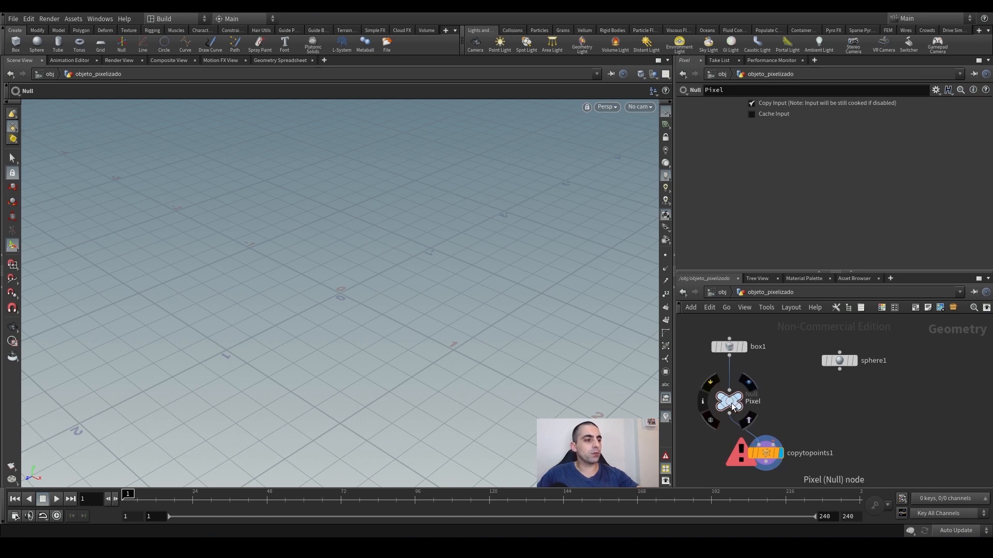
Step: Duplicate the Pixel null, place the copy beside it and rename it pontos_a_copiar
{"action": "left_click_drag", "start_coordinate": [730, 407], "coordinate": [813, 411], "text": "alt"}
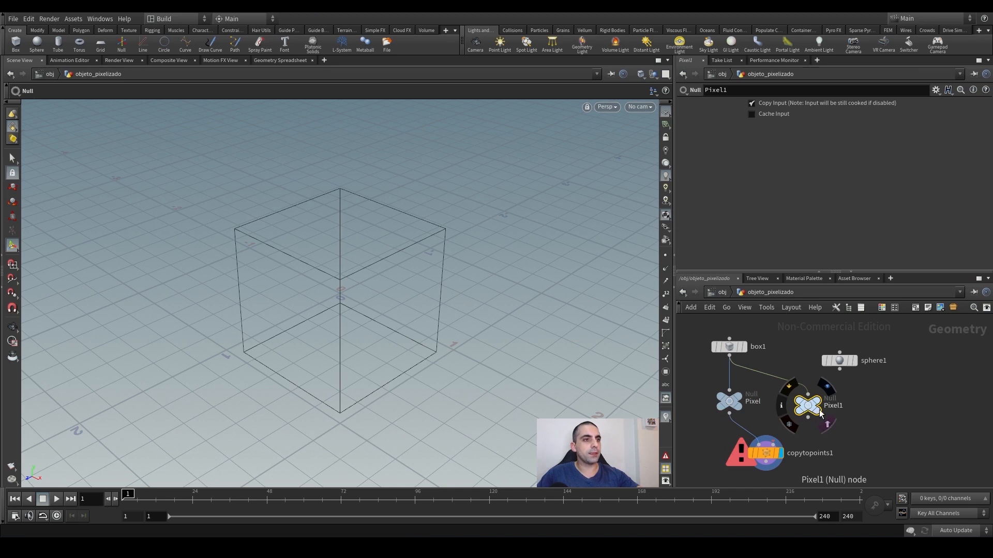
{"action": "key", "text": "F2"}
{"action": "type", "text": "pontos"}
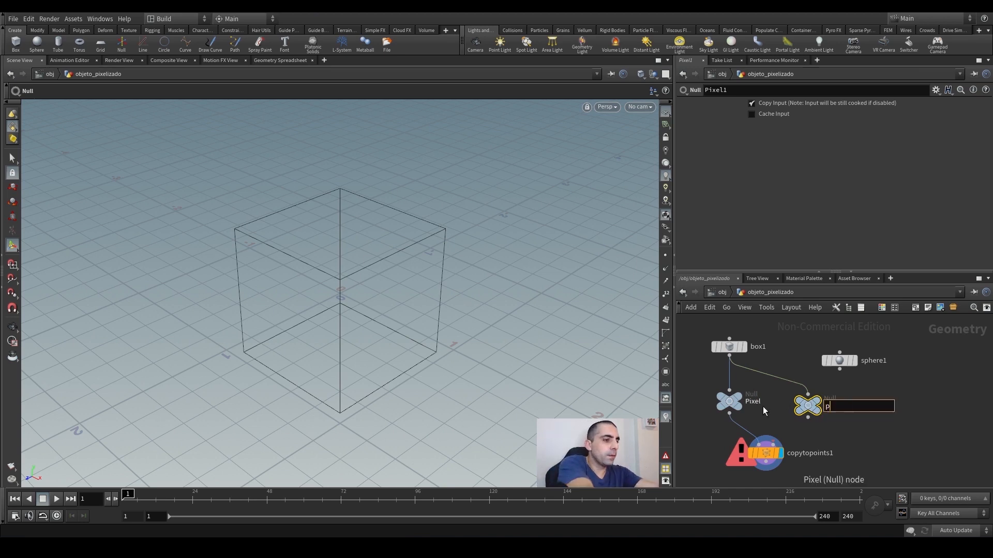
{"action": "type", "text": "_a"}
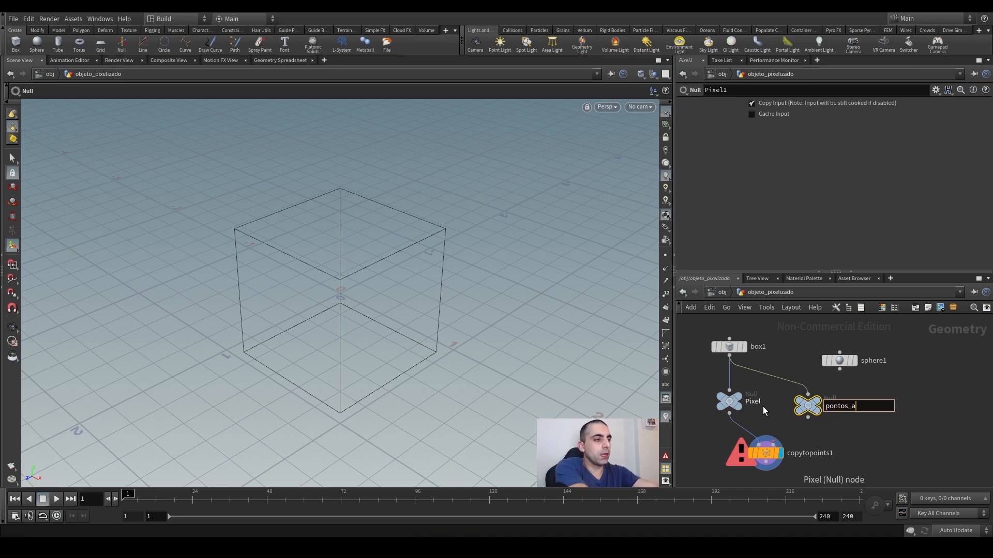
{"action": "type", "text": "_copiar"}
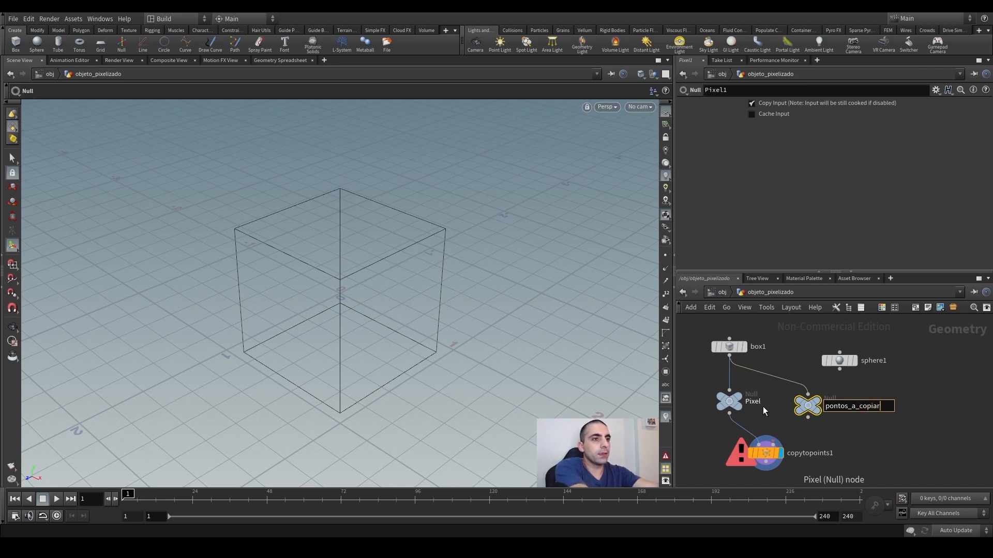
{"action": "key", "text": "Return"}
Step: Cut the wire between box1 and pontos_a_copiar
{"action": "mouse_move", "coordinate": [800, 411]}
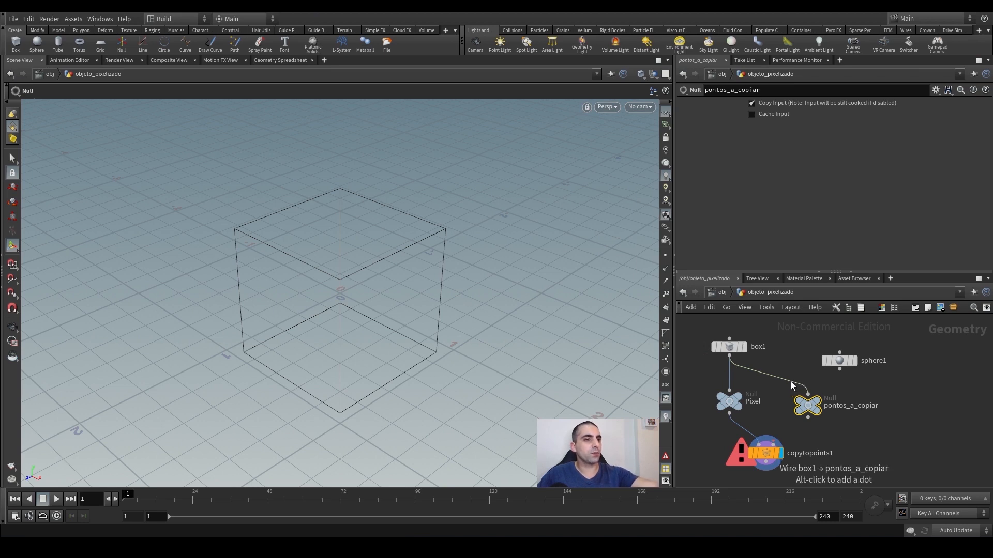
{"action": "key", "text": "y"}
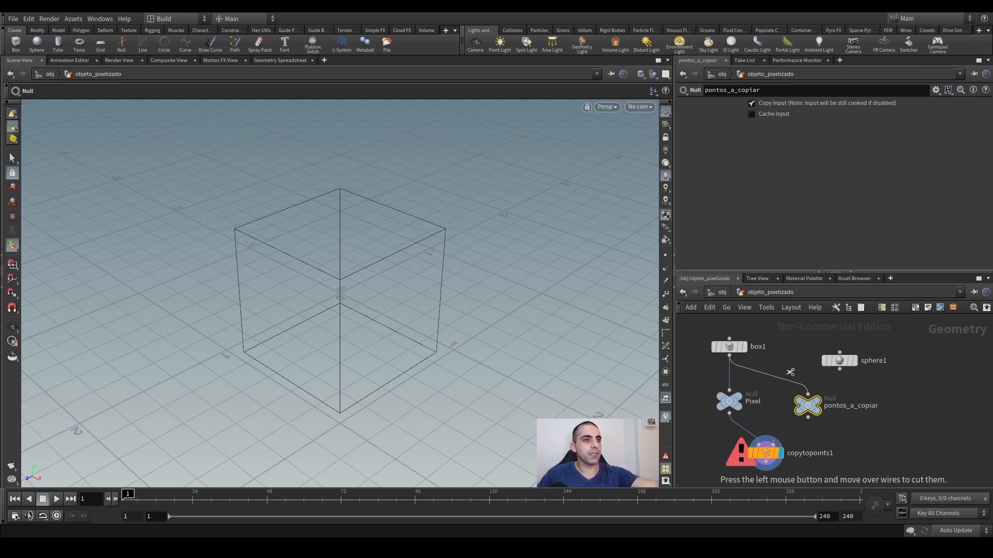
{"action": "left_click_drag", "start_coordinate": [793, 367], "coordinate": [771, 394]}
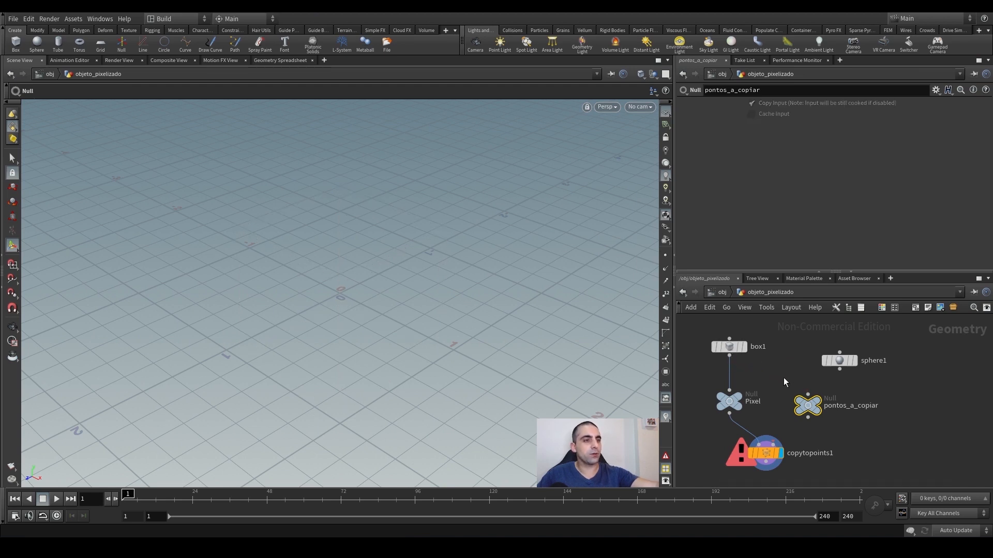
Step: Place sphere1 above pontos_a_copiar and wire it through that null into the second input of copytopoints1
{"action": "left_click_drag", "start_coordinate": [834, 361], "coordinate": [810, 347]}
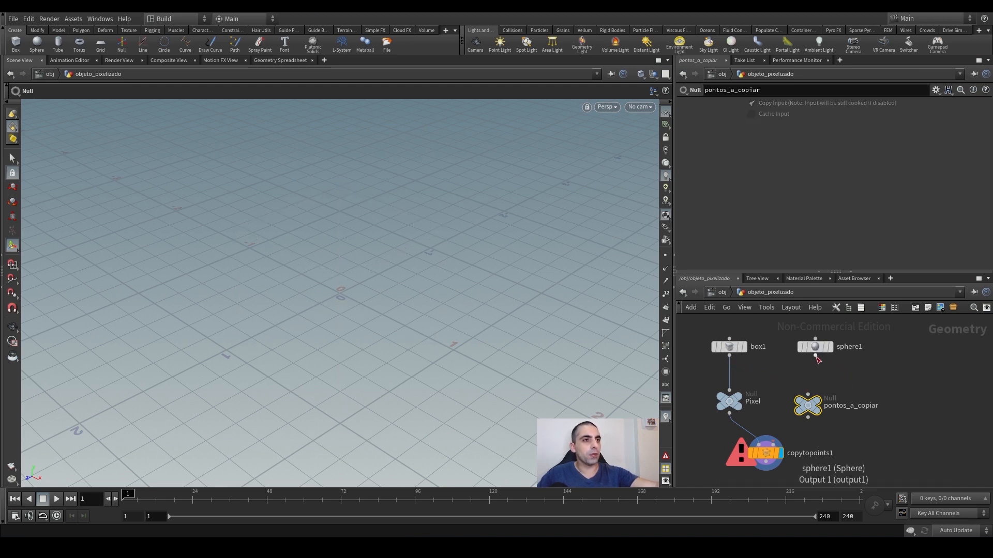
{"action": "left_click", "coordinate": [815, 355]}
{"action": "left_click", "coordinate": [813, 396]}
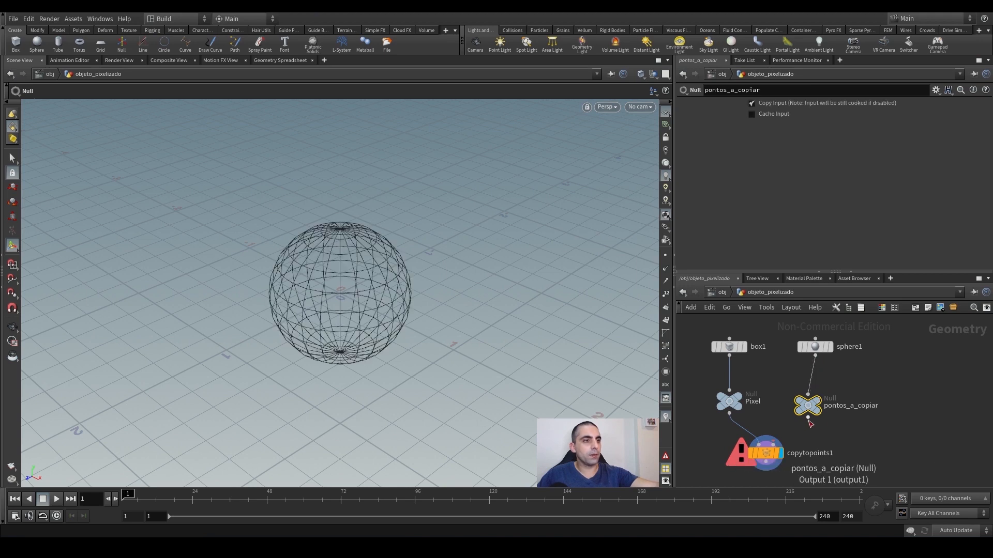
{"action": "left_click", "coordinate": [808, 420]}
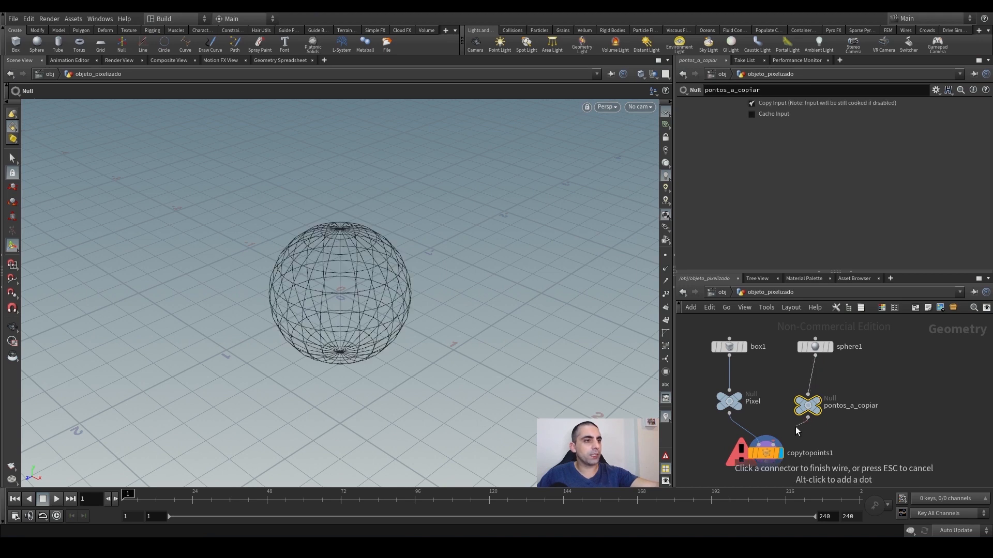
{"action": "left_click", "coordinate": [774, 443]}
{"action": "middle_click_drag", "start_coordinate": [817, 436], "coordinate": [805, 406]}
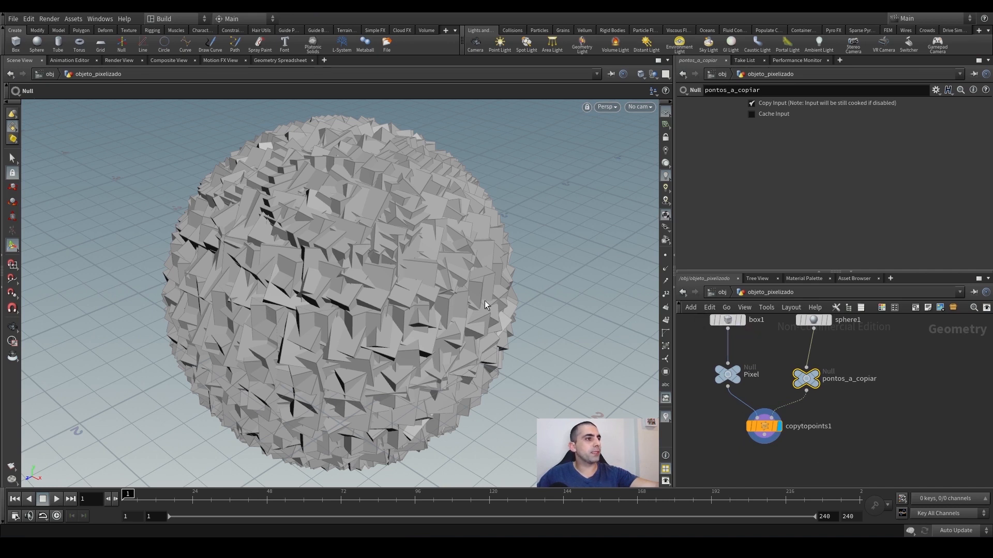
{"action": "middle_click_drag", "start_coordinate": [873, 357], "coordinate": [888, 385]}
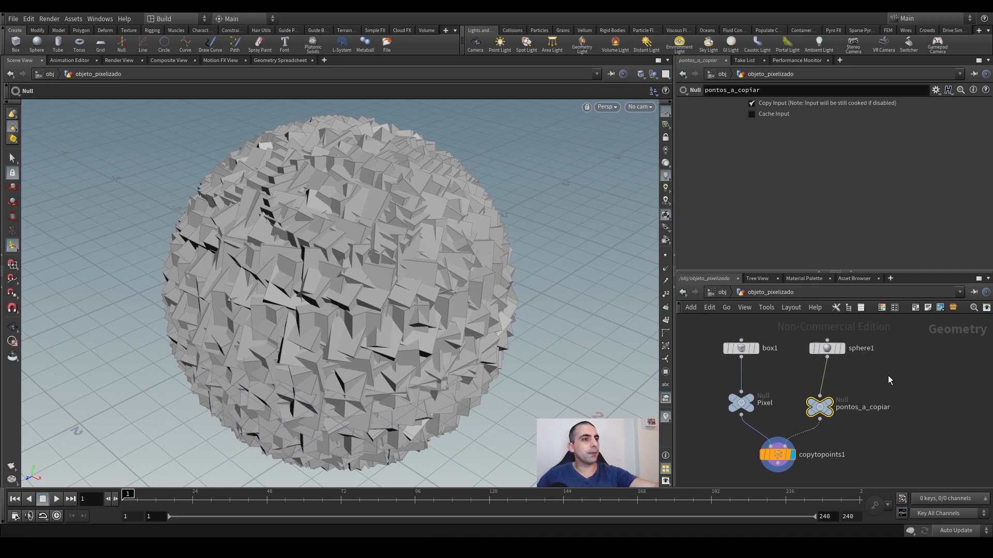
Step: Compare the original sphere with the copied boxes by alternating the display between sphere1, pontos_a_copiar and copytopoints1
{"action": "left_click", "coordinate": [842, 348]}
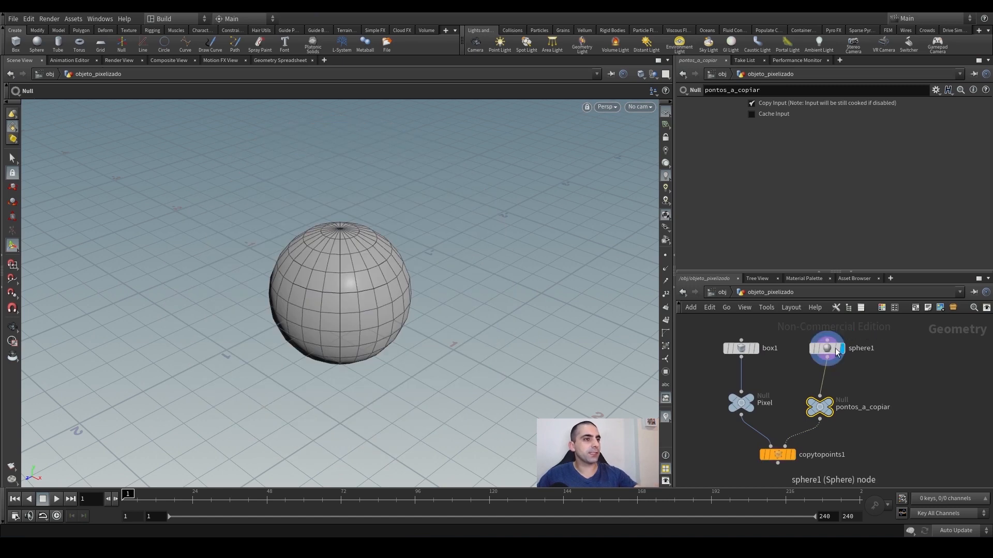
{"action": "left_click", "coordinate": [795, 440]}
{"action": "middle_click_drag", "start_coordinate": [795, 440], "coordinate": [848, 439]}
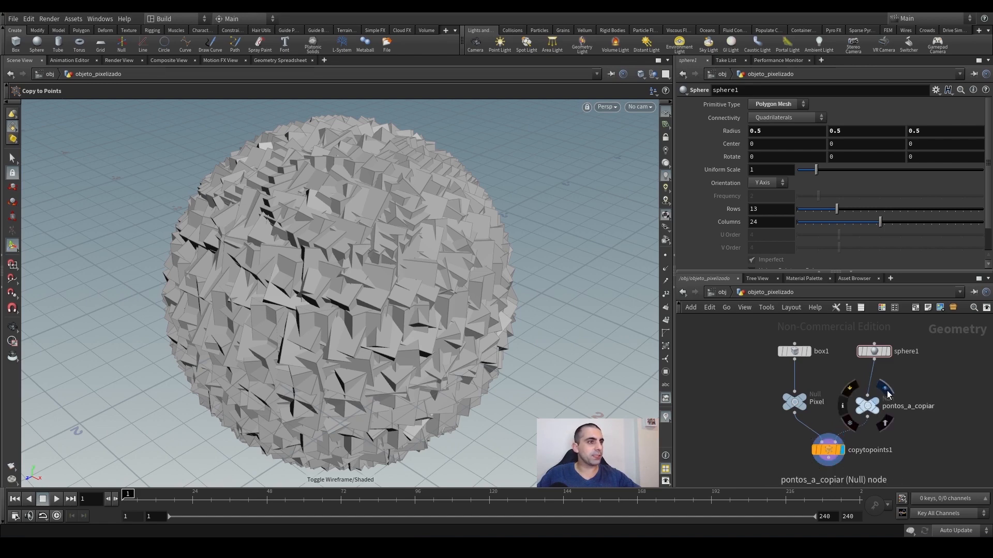
{"action": "left_click", "coordinate": [885, 388]}
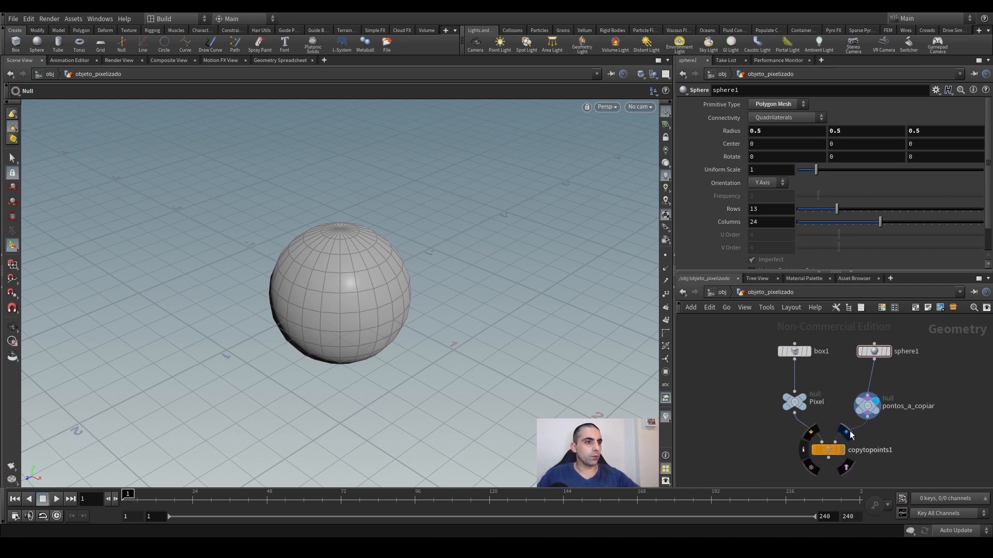
{"action": "left_click", "coordinate": [845, 451]}
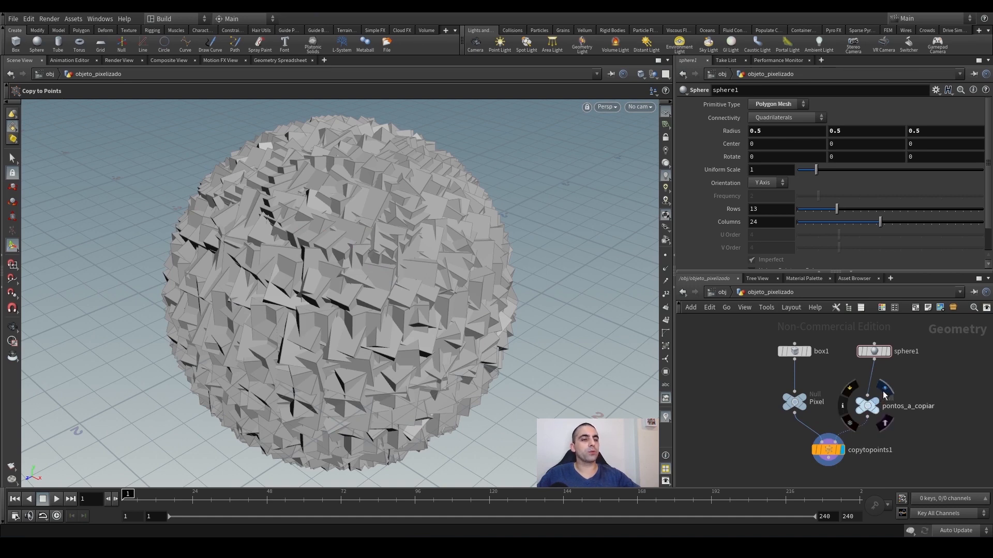
{"action": "left_click", "coordinate": [885, 388]}
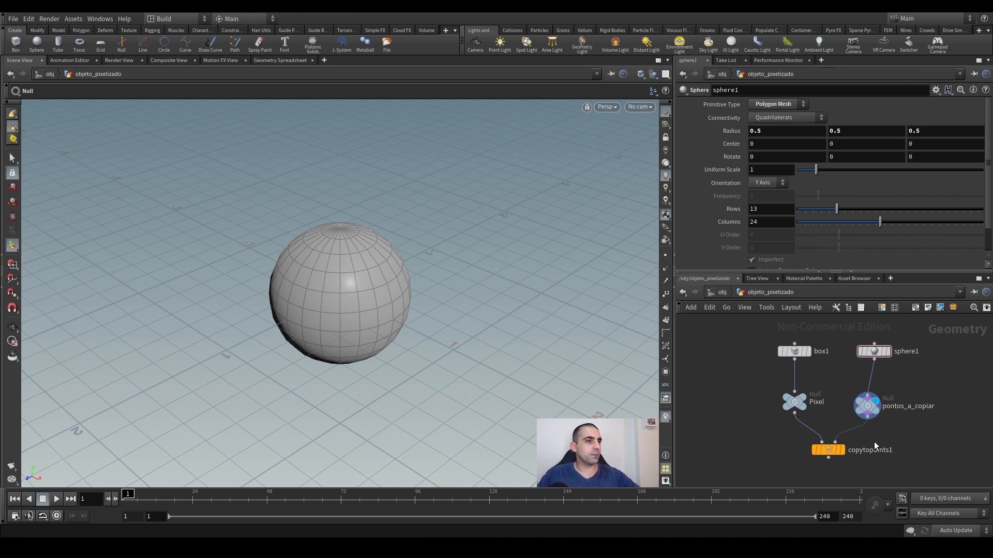
{"action": "left_click", "coordinate": [842, 449]}
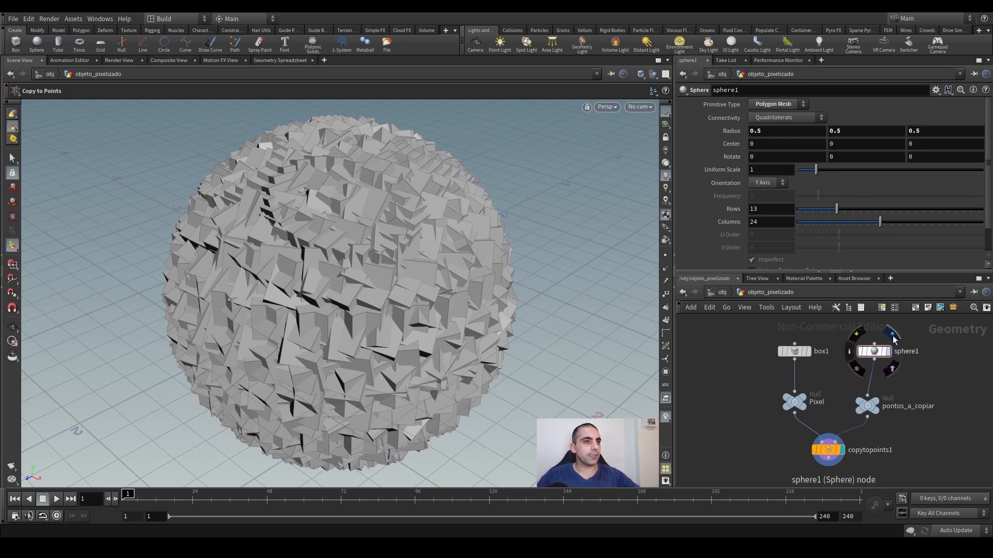
Step: Display sphere1 and move it up to leave room on the wire to pontos_a_copiar
{"action": "left_click", "coordinate": [888, 351]}
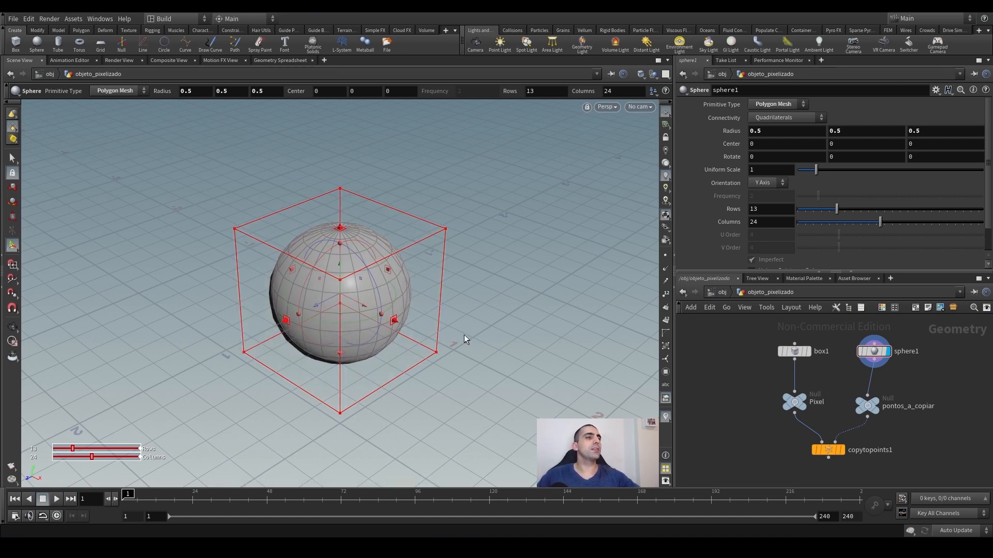
{"action": "middle_click_drag", "start_coordinate": [892, 352], "coordinate": [851, 391]}
{"action": "left_click_drag", "start_coordinate": [832, 395], "coordinate": [830, 382]}
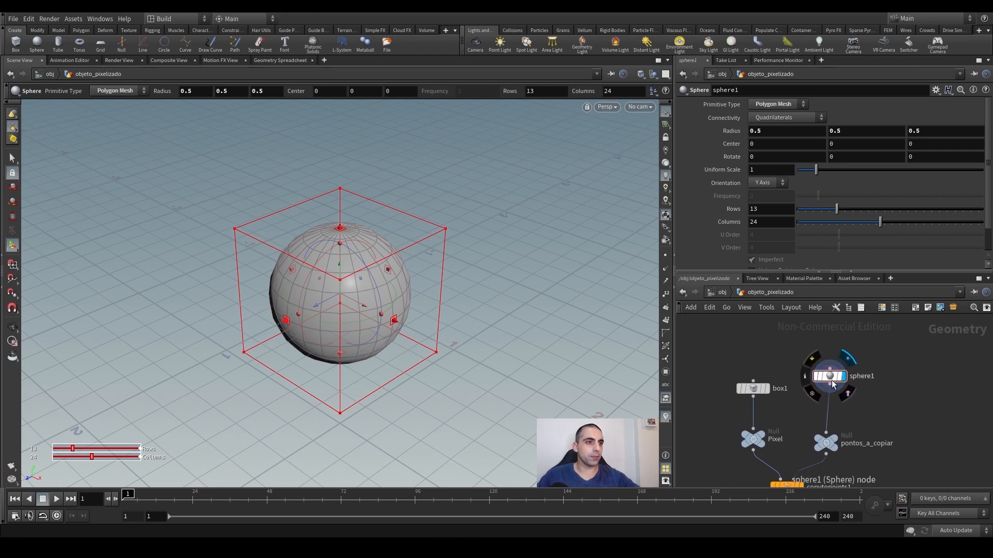
{"action": "middle_click_drag", "start_coordinate": [871, 397], "coordinate": [852, 381]}
Step: Insert a Points from Volume node on the wire between sphere1 and pontos_a_copiar
{"action": "key", "text": "Tab"}
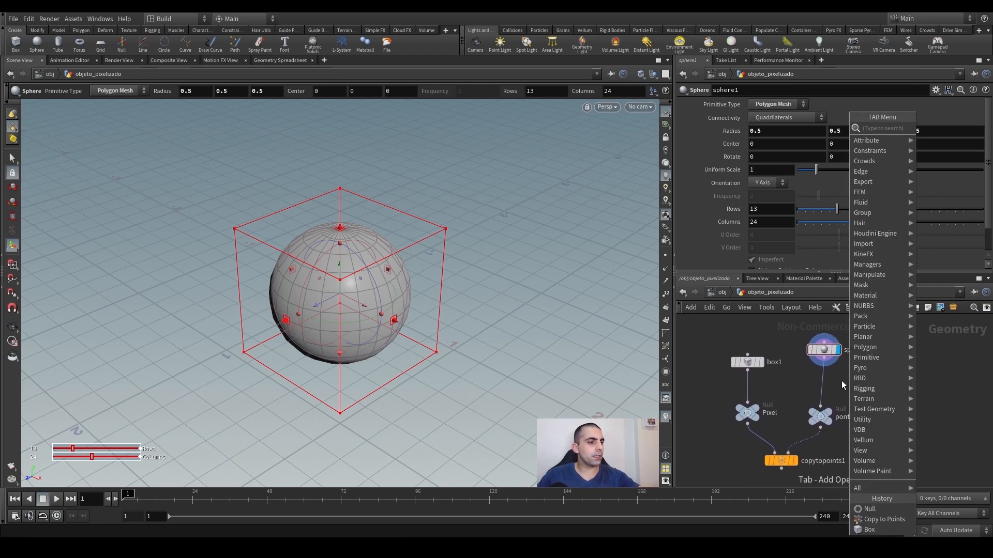
{"action": "type", "text": "p"}
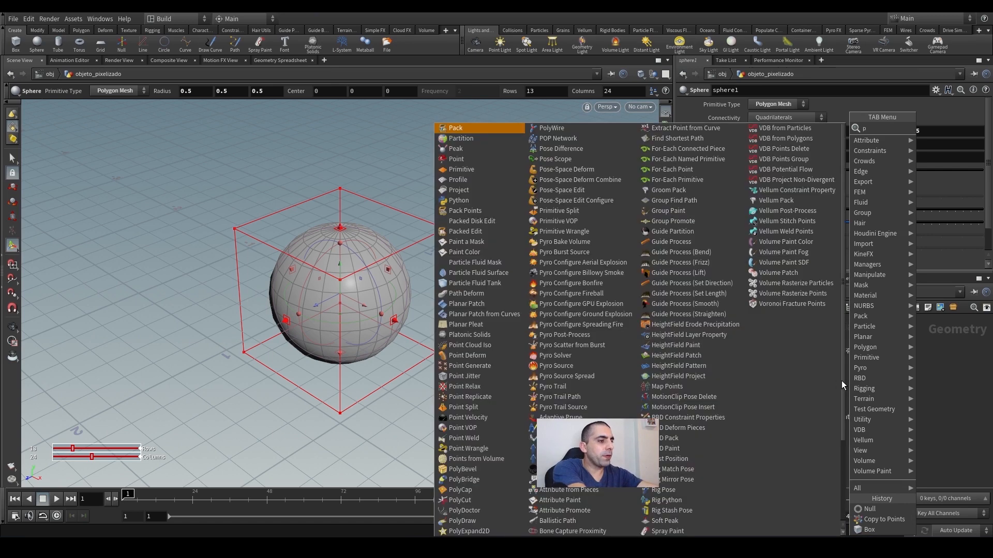
{"action": "type", "text": "fv"}
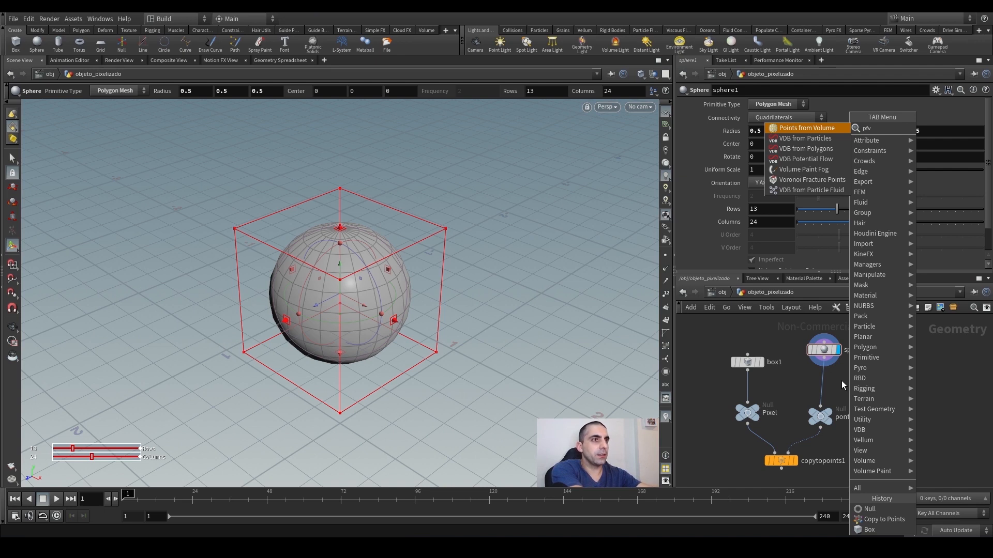
{"action": "key", "text": "Return"}
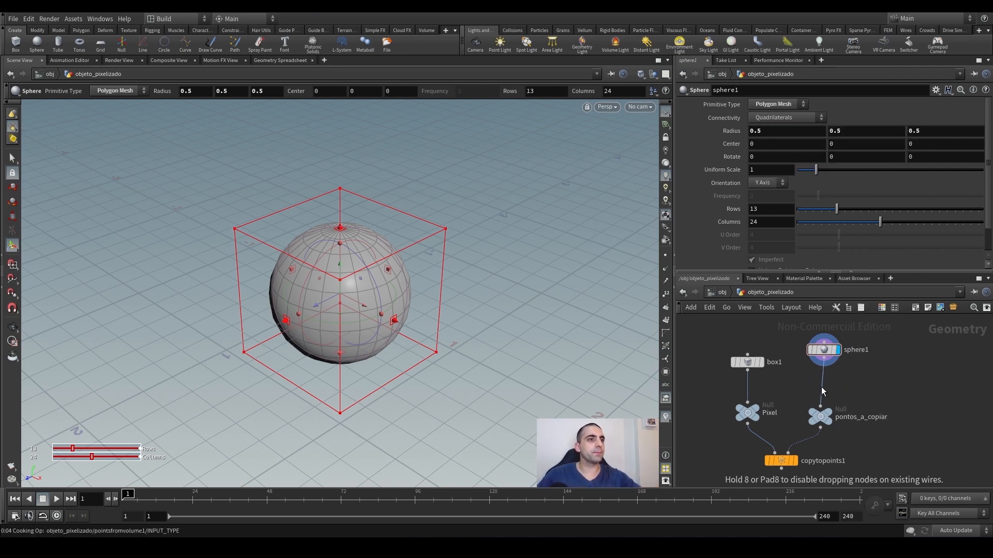
{"action": "left_click", "coordinate": [824, 388]}
Step: Display pontos_a_copiar to inspect its points from several angles, and switch the display back to copytopoints1
{"action": "left_click", "coordinate": [837, 406]}
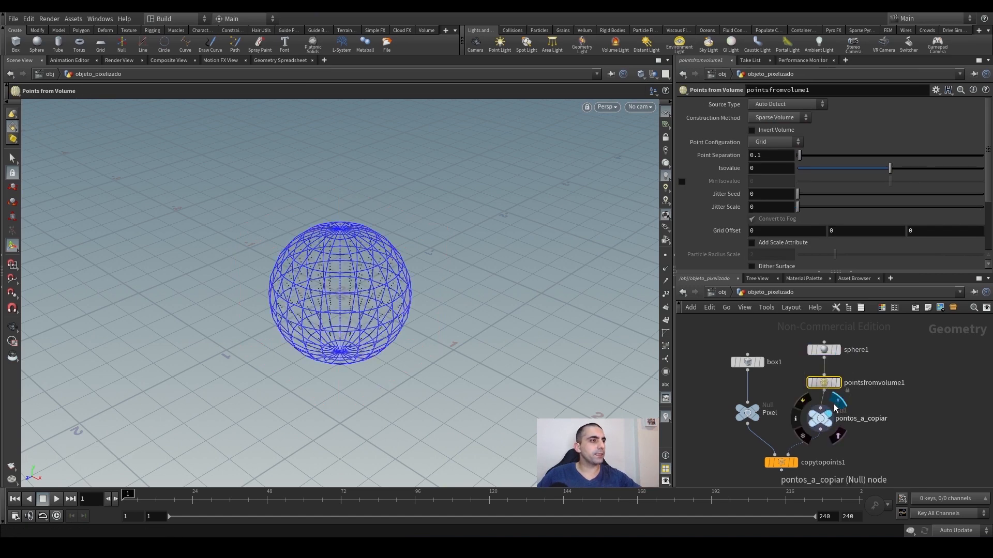
{"action": "left_click", "coordinate": [820, 418]}
{"action": "key", "text": "Escape"}
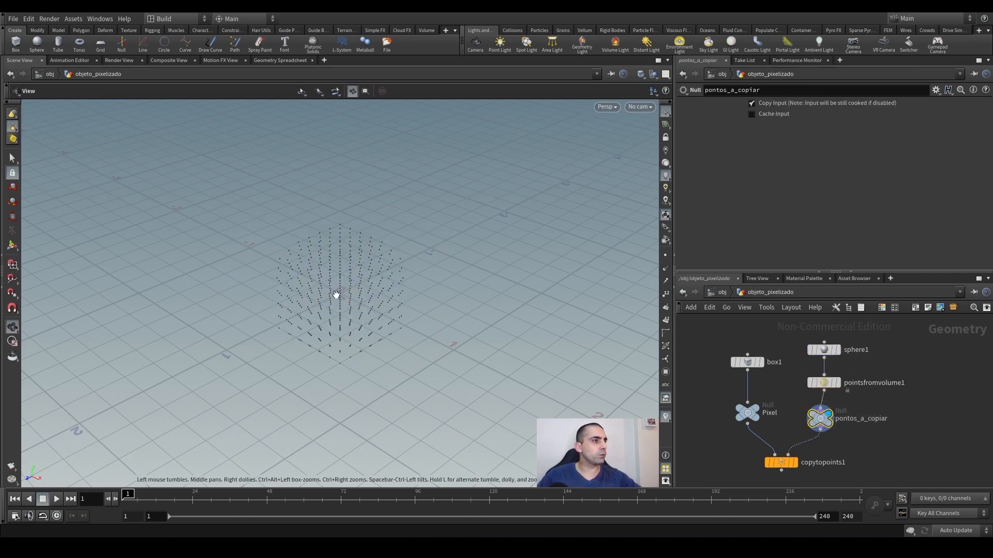
{"action": "left_click_drag", "start_coordinate": [334, 294], "coordinate": [358, 248]}
{"action": "key", "text": "Return"}
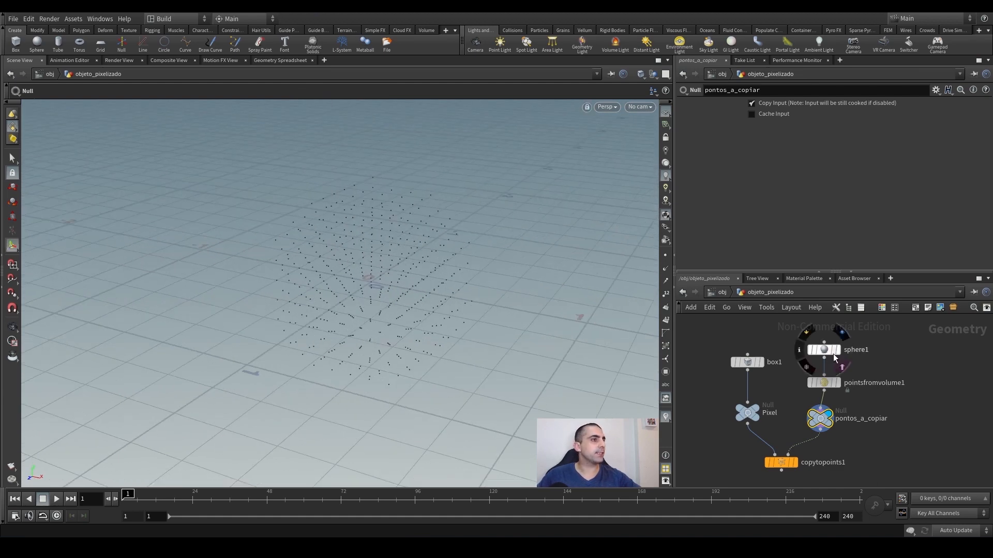
{"action": "key", "text": "Escape"}
{"action": "left_click_drag", "start_coordinate": [348, 328], "coordinate": [389, 305]}
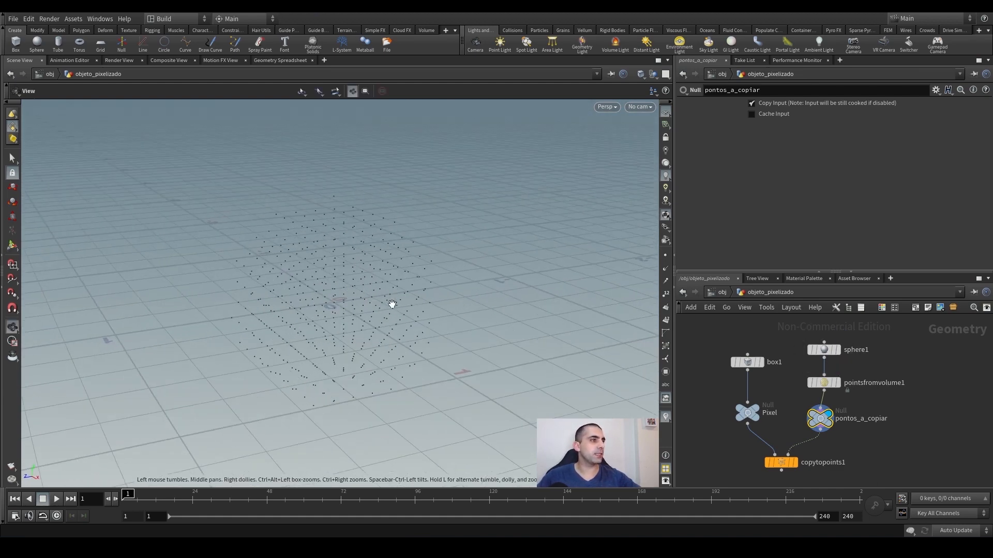
{"action": "key", "text": "Return"}
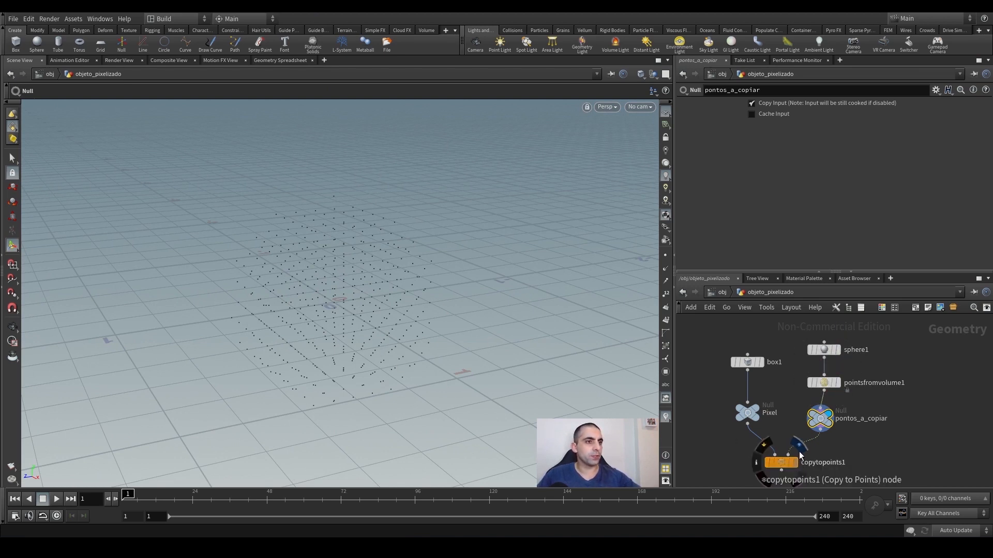
{"action": "left_click", "coordinate": [799, 448]}
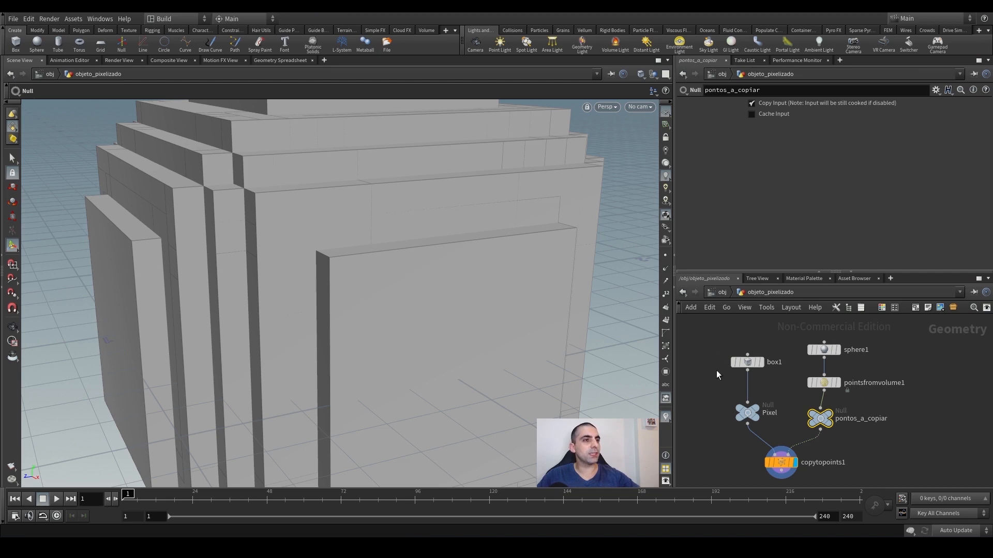
Step: Try a uniform scale of 0.32 on box1 and undo the change
{"action": "left_click_drag", "start_coordinate": [721, 331], "coordinate": [760, 377]}
{"action": "left_click_drag", "start_coordinate": [817, 181], "coordinate": [803, 198]}
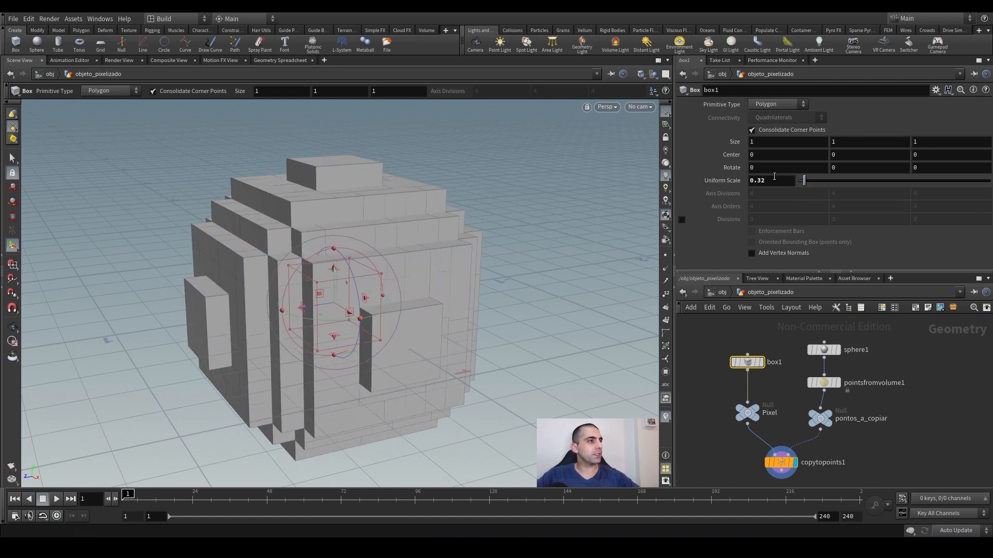
{"action": "key", "text": "ctrl+z"}
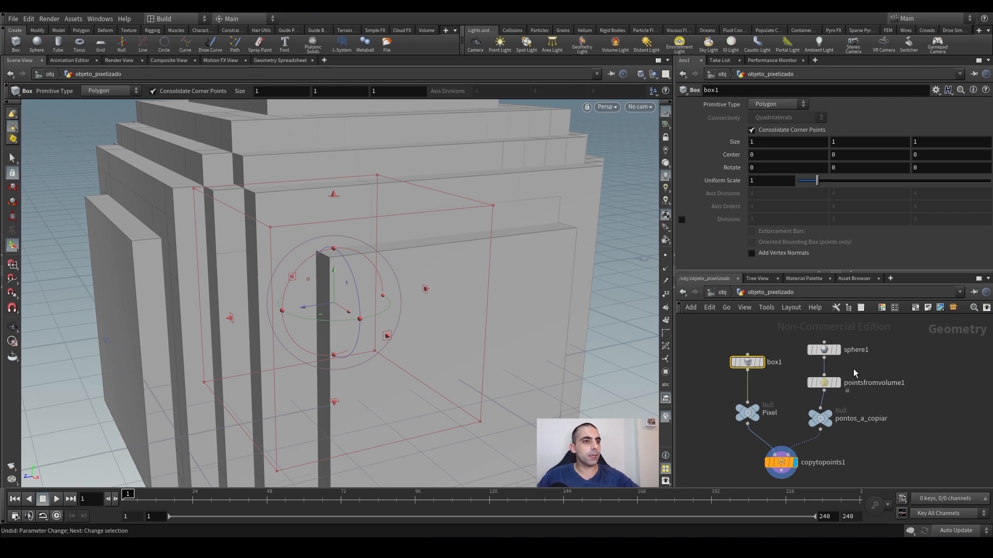
Step: Enable Add Scale Attribute on pointsfromvolume1 and set its Particle Radius Scale to 1
{"action": "left_click", "coordinate": [824, 383]}
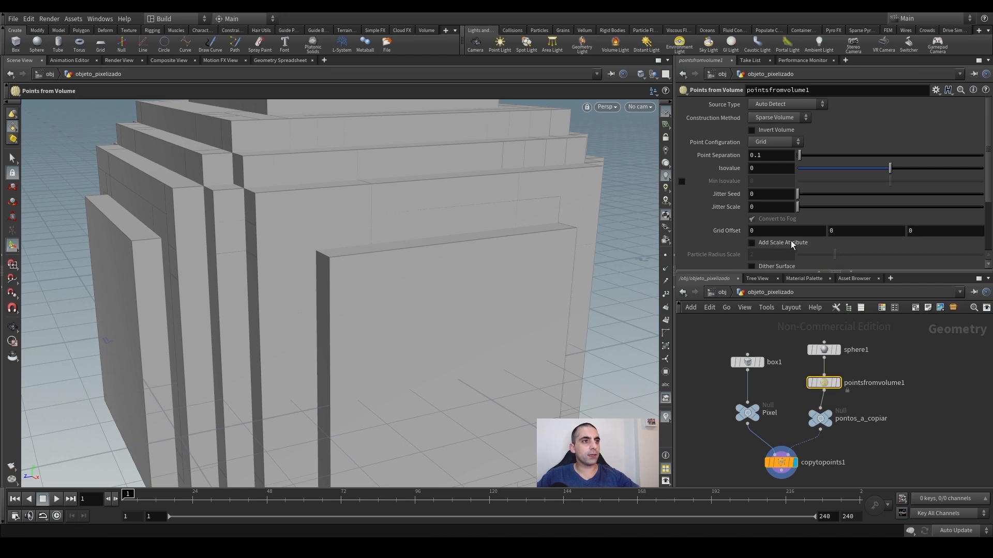
{"action": "left_click", "coordinate": [749, 245]}
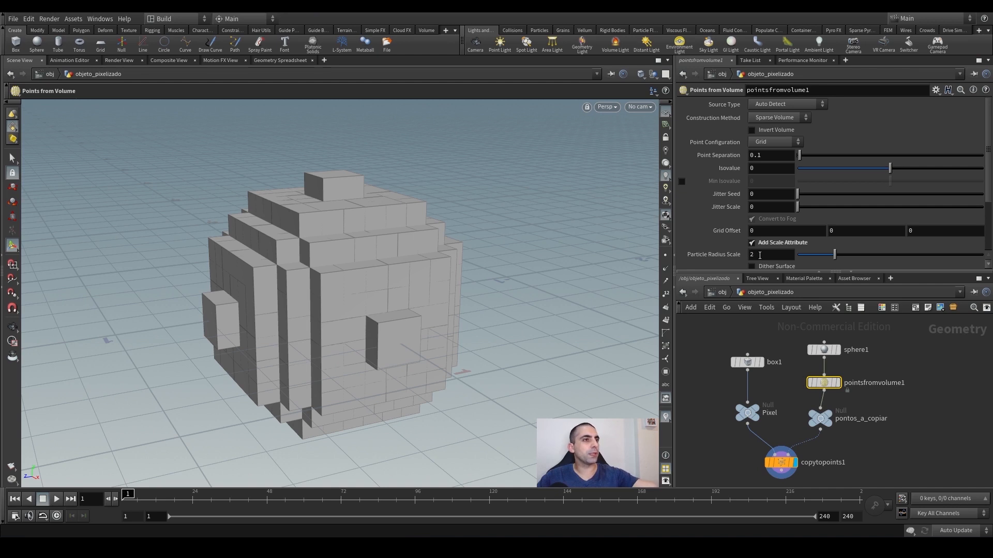
{"action": "left_click", "coordinate": [760, 255]}
{"action": "key", "text": "Return"}
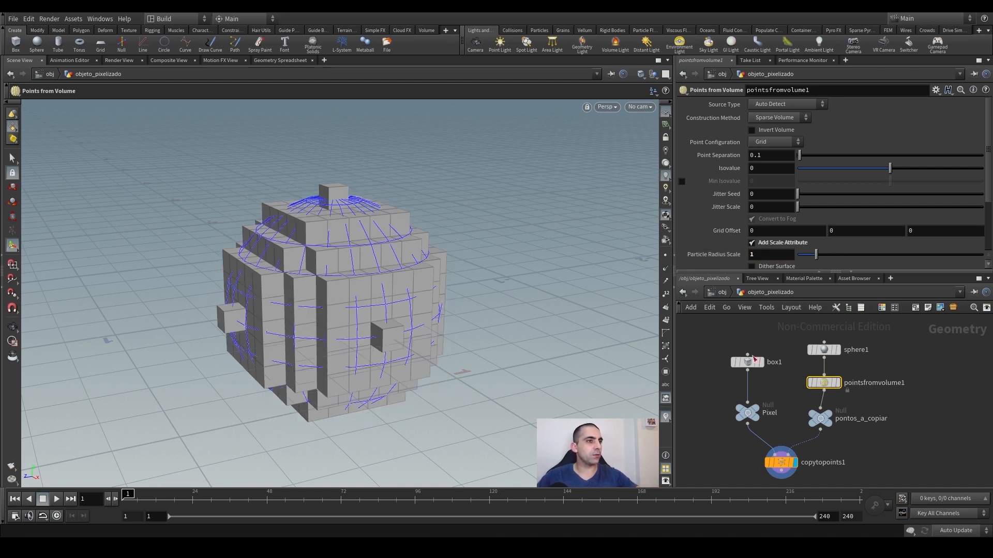
Step: Review the box1 and pointsfromvolume1 settings, displaying pointsfromvolume1, Pixel and copytopoints1 in turn
{"action": "left_click", "coordinate": [748, 362]}
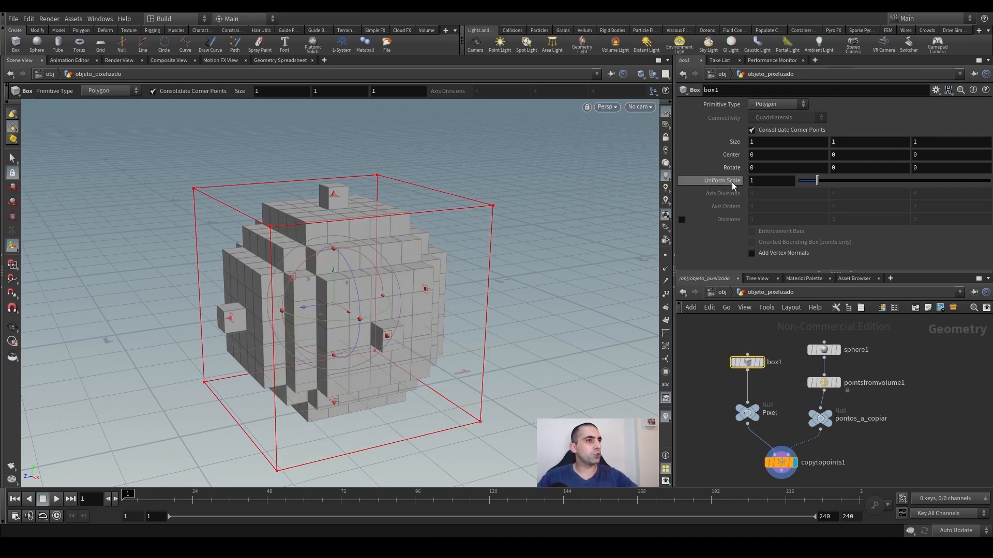
{"action": "left_click", "coordinate": [823, 383]}
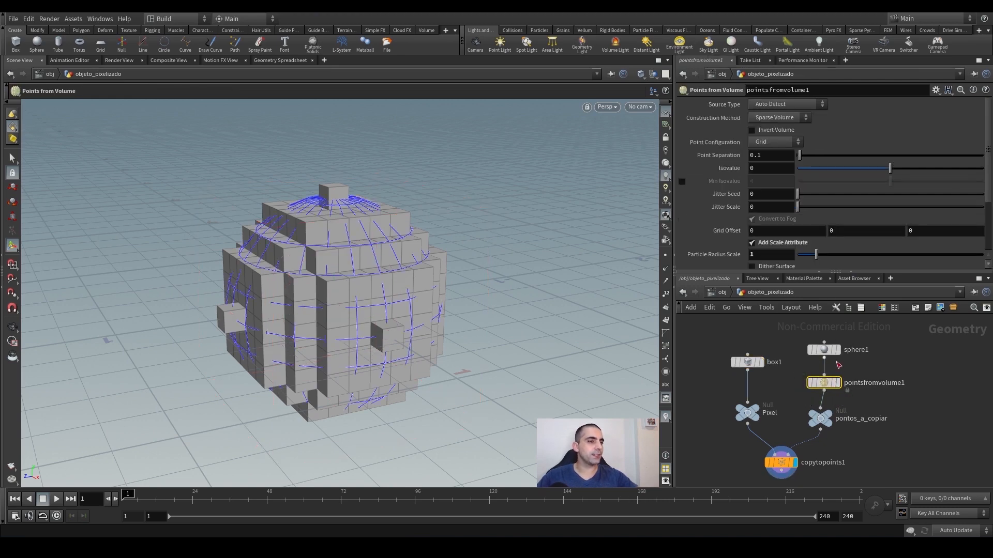
{"action": "left_click", "coordinate": [842, 367]}
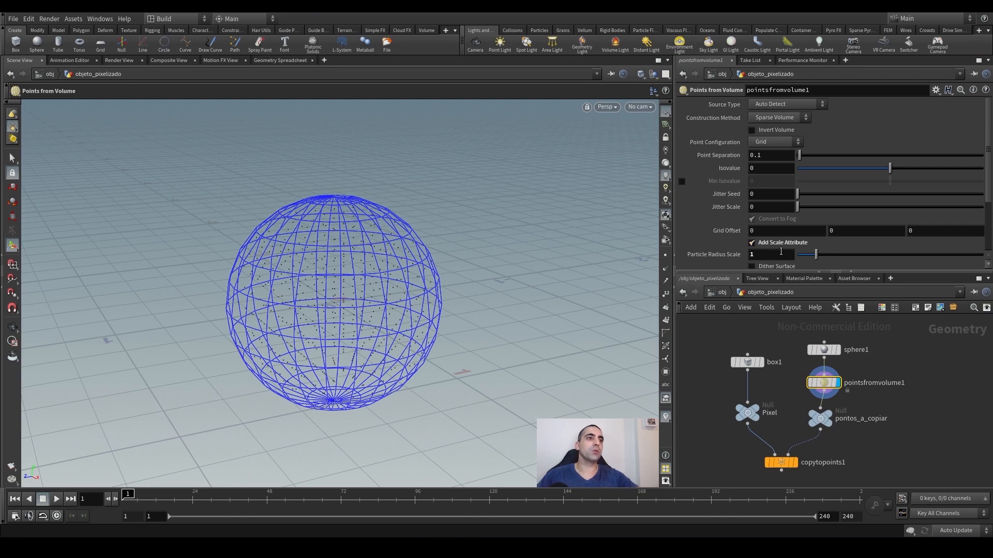
{"action": "left_click", "coordinate": [755, 412]}
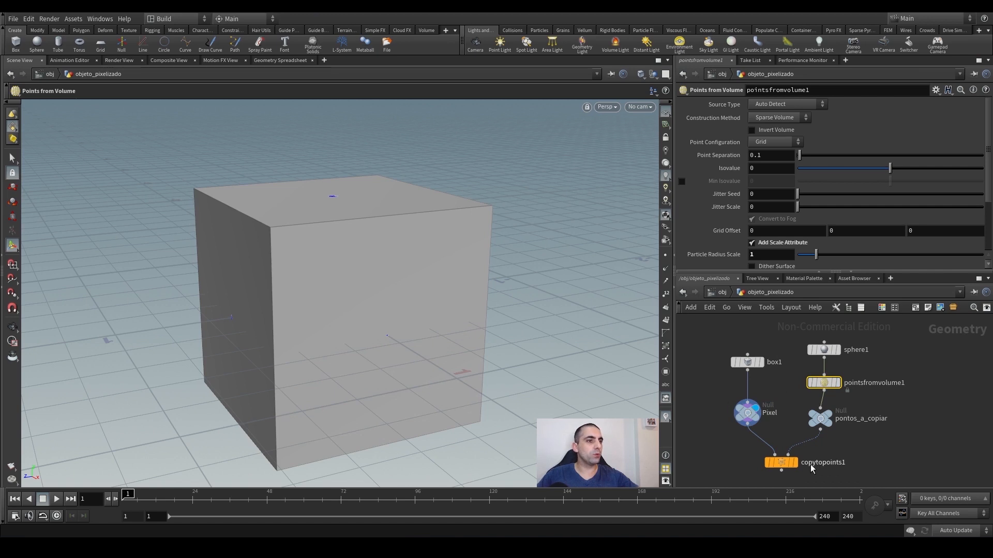
{"action": "left_click", "coordinate": [794, 462]}
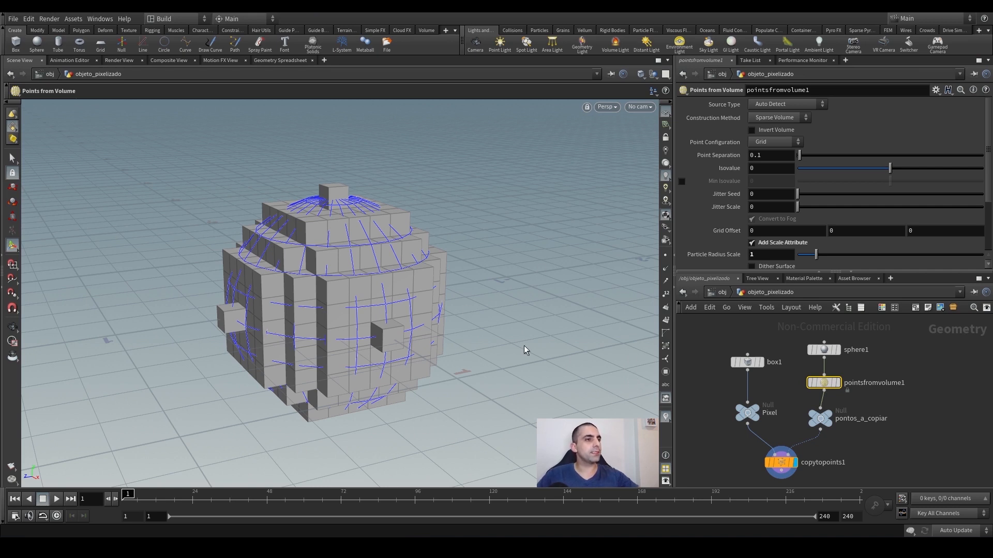
{"action": "middle_click_drag", "start_coordinate": [728, 471], "coordinate": [732, 440]}
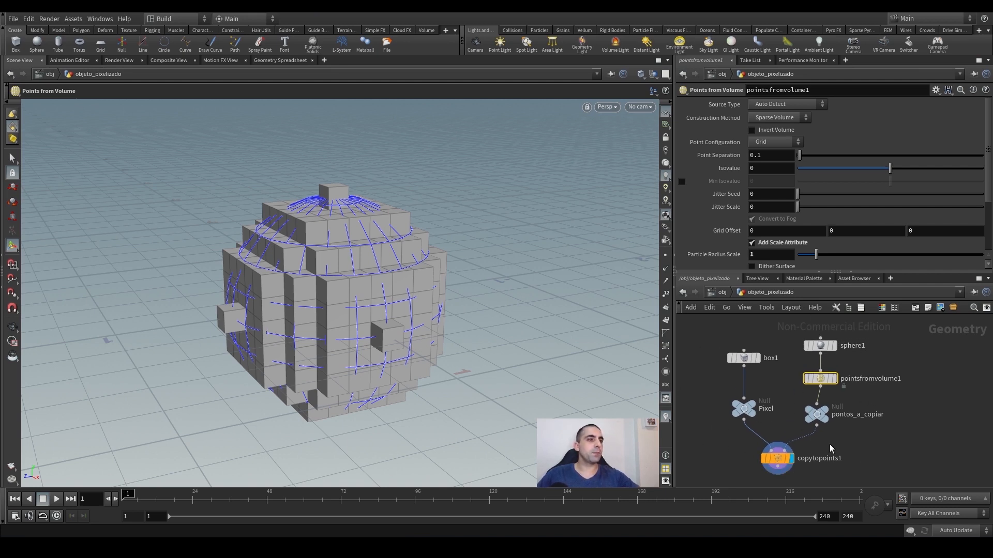
Step: Turn on Pack and Instance for copytopoints1 and inspect the pixelized sphere from several angles
{"action": "left_click", "coordinate": [779, 459]}
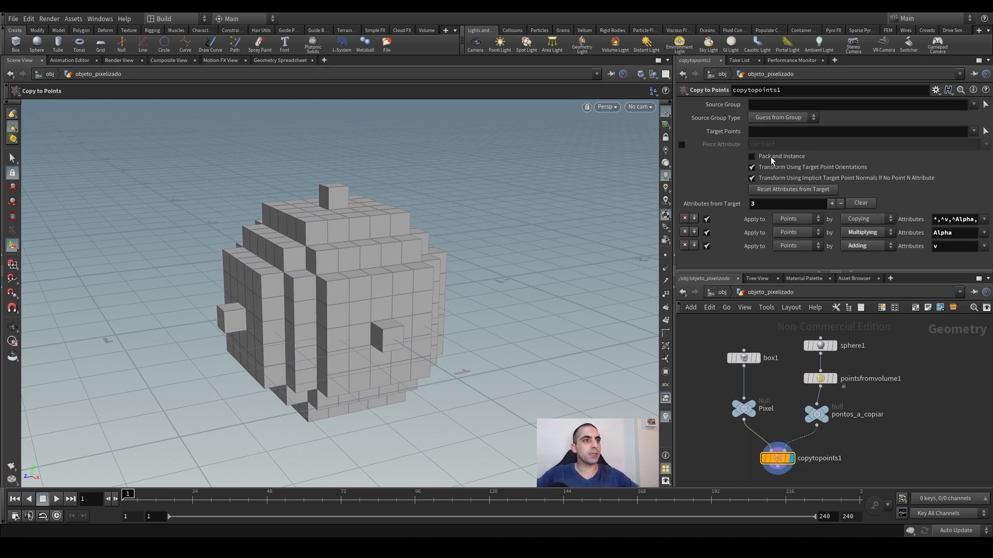
{"action": "left_click", "coordinate": [752, 157]}
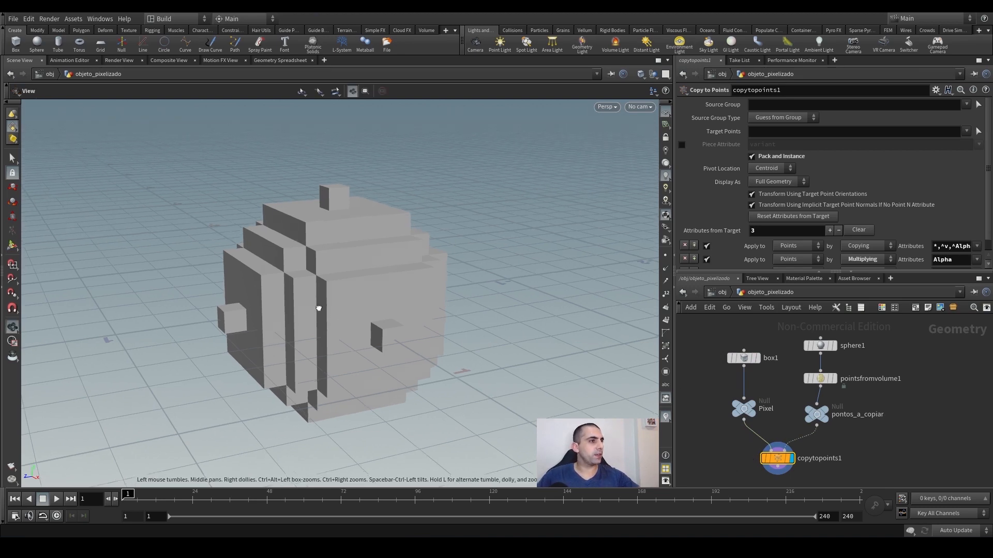
{"action": "left_click_drag", "start_coordinate": [317, 308], "coordinate": [397, 301], "text": "alt"}
{"action": "right_click_drag", "start_coordinate": [230, 324], "coordinate": [312, 305], "text": "alt"}
{"action": "left_click_drag", "start_coordinate": [313, 305], "coordinate": [310, 306], "text": "alt"}
{"action": "right_click_drag", "start_coordinate": [310, 306], "coordinate": [291, 294], "text": "alt"}
{"action": "left_click_drag", "start_coordinate": [273, 286], "coordinate": [295, 282]}
{"action": "key", "text": "Escape"}
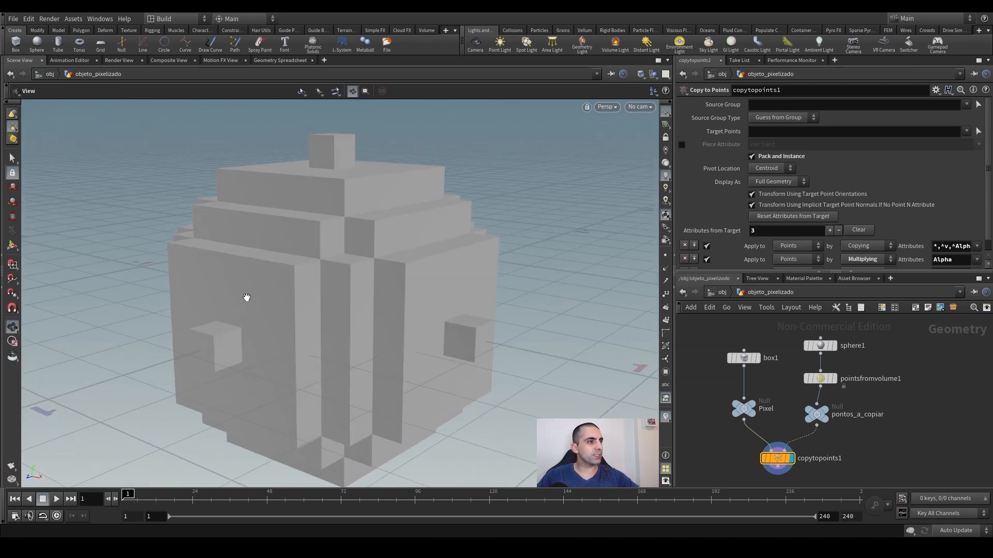
{"action": "scroll", "coordinate": [288, 288], "scroll_direction": "up", "scroll_amount": 6}
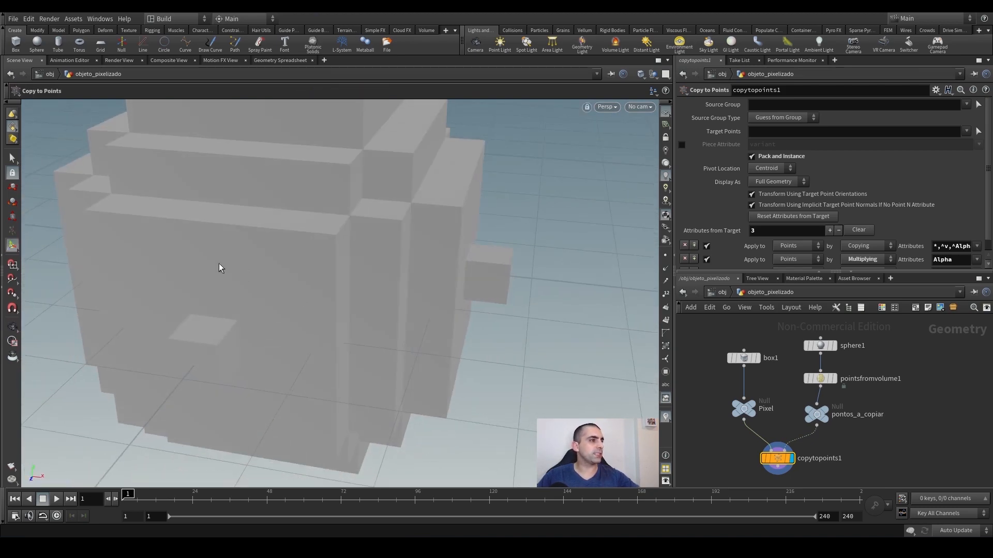
{"action": "scroll", "coordinate": [273, 319], "scroll_direction": "down", "scroll_amount": 5}
{"action": "mouse_move", "coordinate": [273, 319]}
{"action": "left_mouse_down"}
{"action": "mouse_move", "coordinate": [264, 297]}
{"action": "mouse_move", "coordinate": [324, 295]}
{"action": "mouse_move", "coordinate": [288, 324]}
{"action": "left_mouse_up"}
{"action": "key", "text": "Return"}
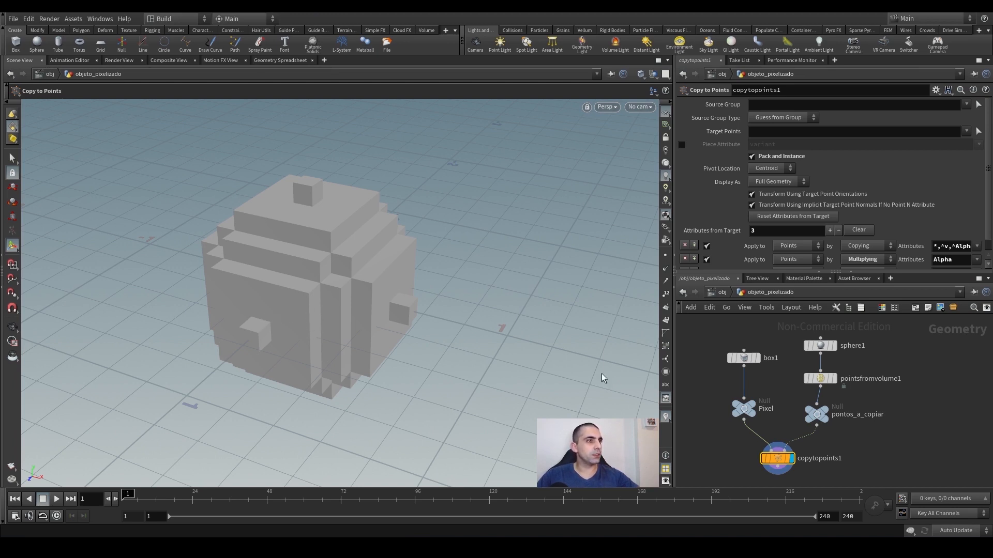
Step: Switch the viewport to Smooth Shaded with Pack and Instance off on copytopoints1, and re-enable Pack and Instance
{"action": "left_click", "coordinate": [753, 157]}
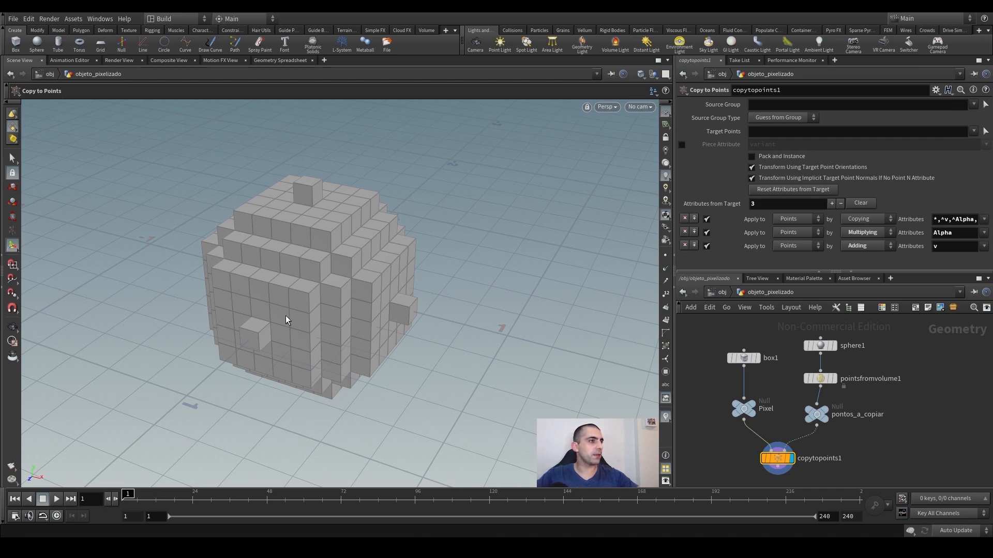
{"action": "left_click", "coordinate": [641, 74]}
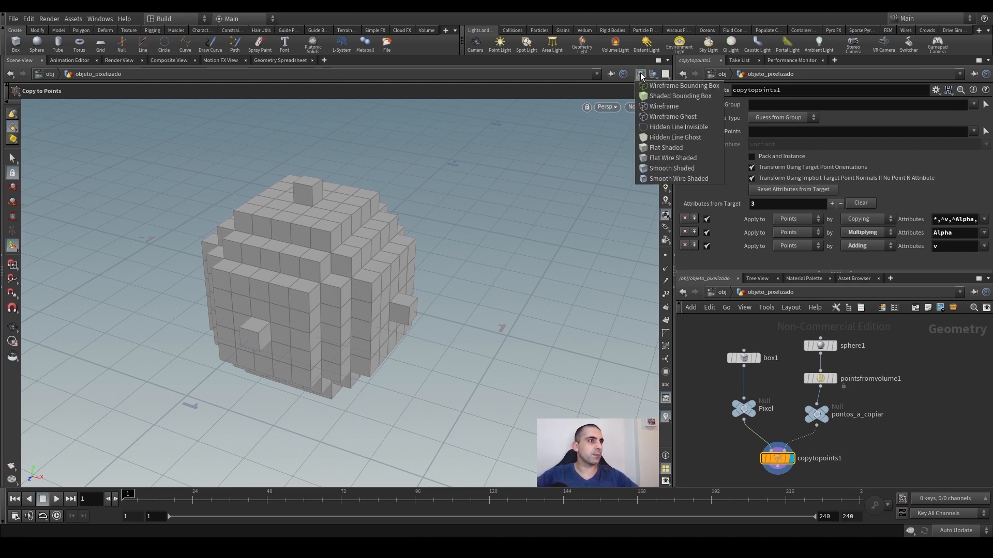
{"action": "left_click", "coordinate": [668, 170]}
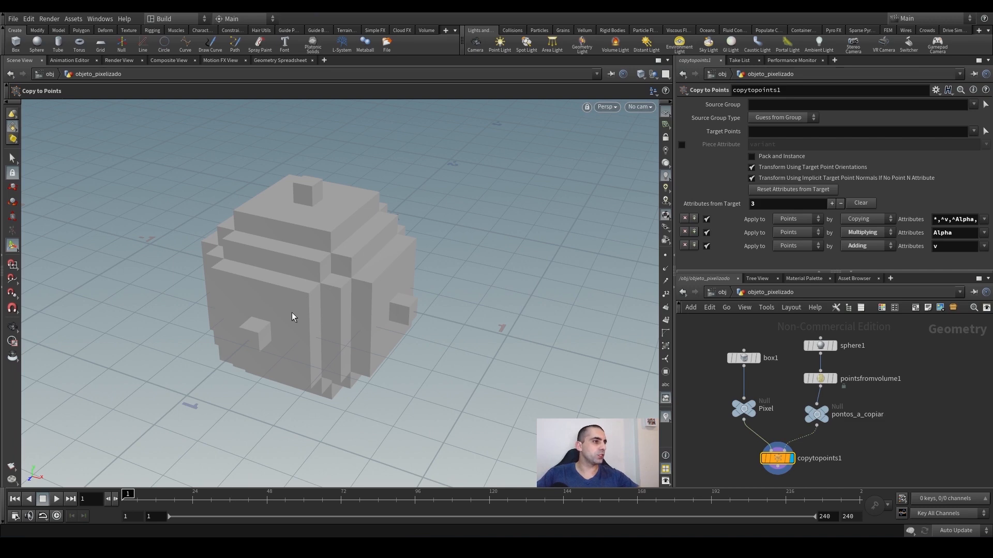
{"action": "mouse_move", "coordinate": [292, 313]}
{"action": "left_mouse_down", "text": "alt"}
{"action": "mouse_move", "coordinate": [297, 277]}
{"action": "mouse_move", "coordinate": [343, 302]}
{"action": "mouse_move", "coordinate": [387, 280]}
{"action": "mouse_move", "coordinate": [283, 299]}
{"action": "mouse_move", "coordinate": [343, 308]}
{"action": "mouse_move", "coordinate": [321, 284]}
{"action": "mouse_move", "coordinate": [303, 310]}
{"action": "left_mouse_up", "text": "alt"}
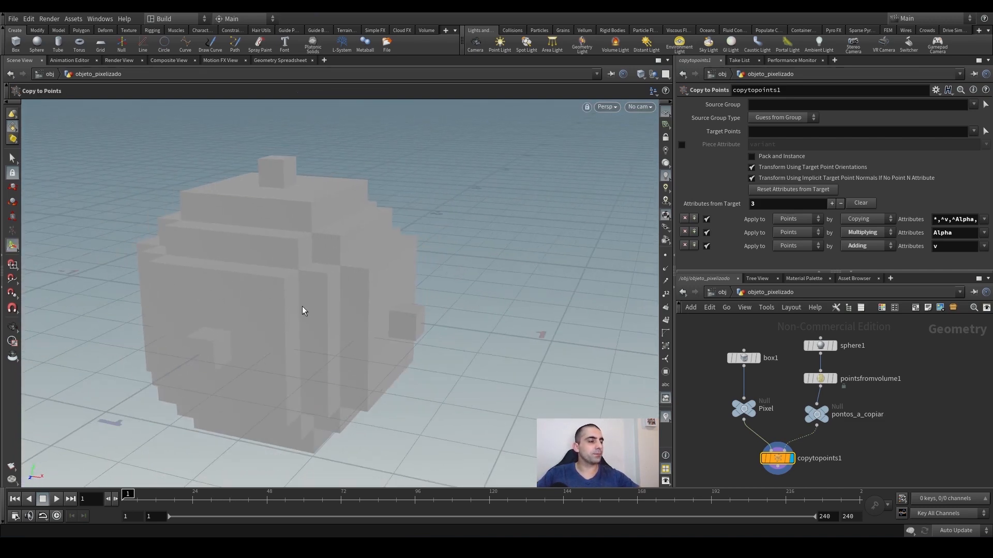
{"action": "left_click", "coordinate": [752, 156]}
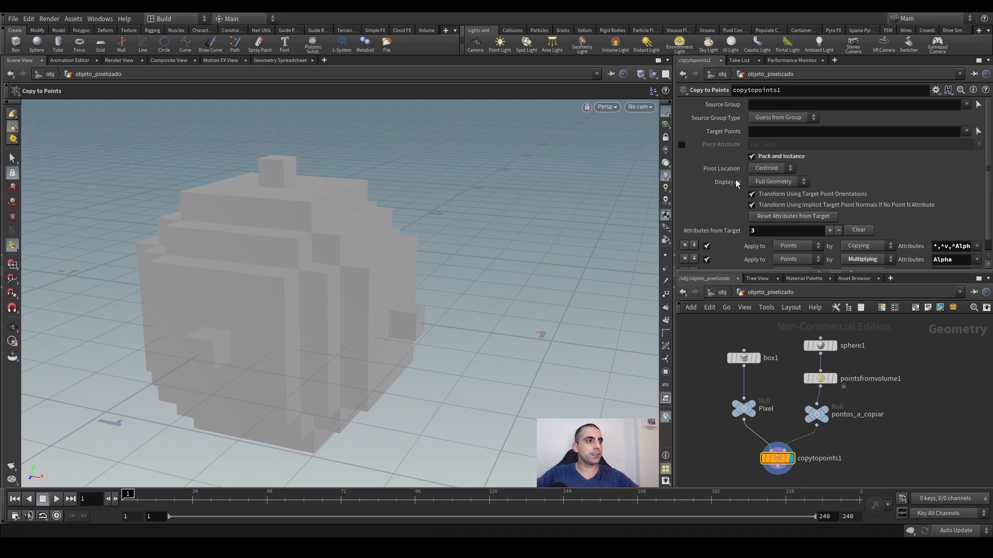
Step: Move box1 up and insert a PolyBevel node on the wire between box1 and Pixel
{"action": "middle_click_drag", "start_coordinate": [719, 329], "coordinate": [713, 361]}
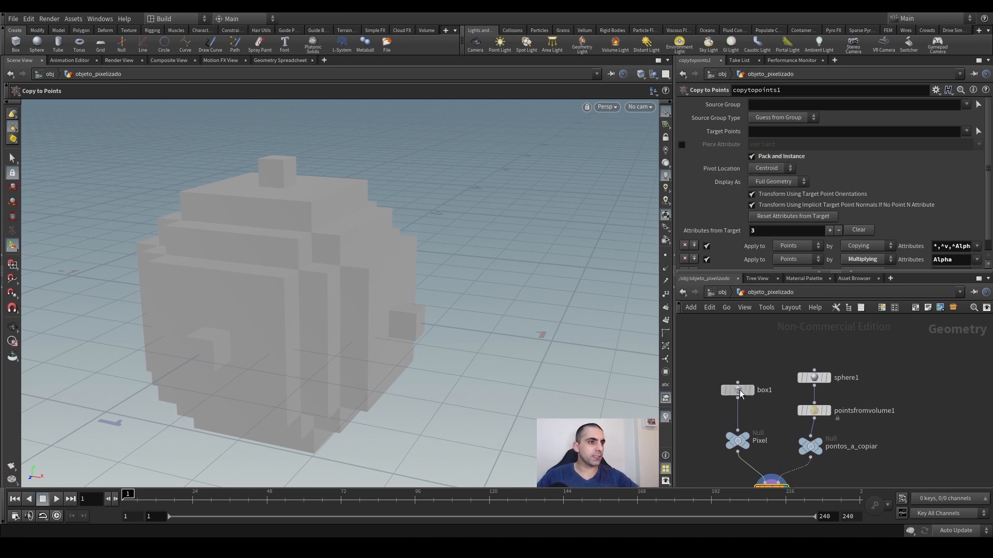
{"action": "left_click_drag", "start_coordinate": [740, 393], "coordinate": [740, 360]}
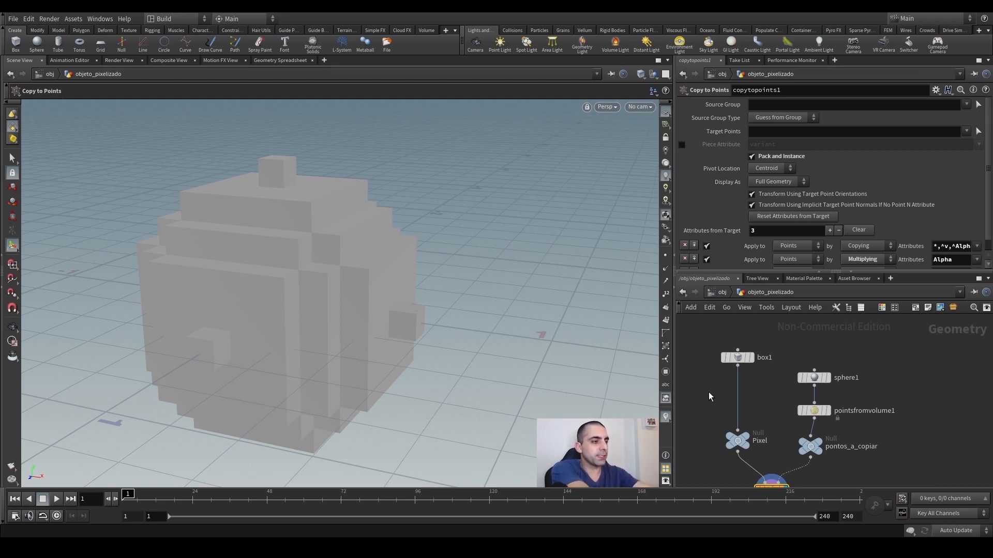
{"action": "key", "text": "Tab"}
{"action": "type", "text": "beve"}
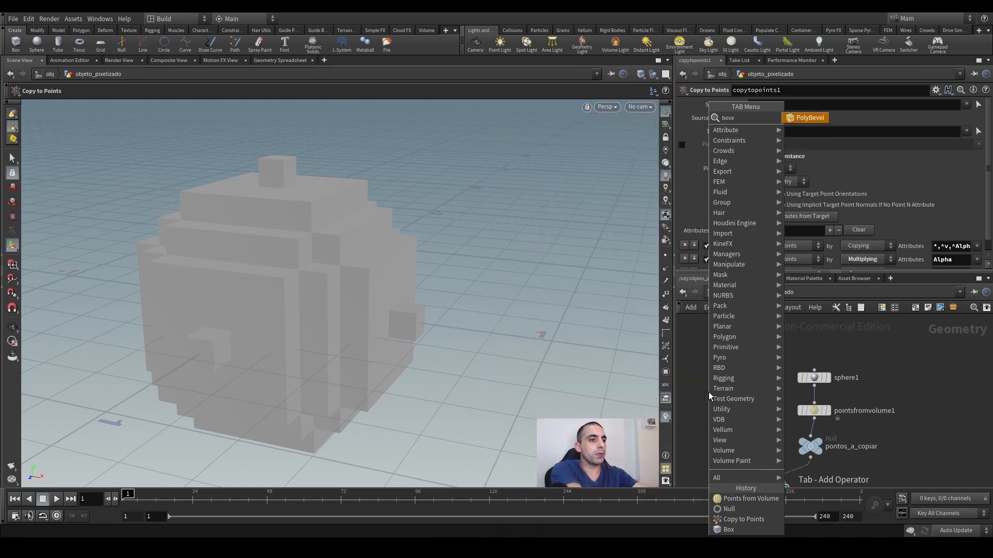
{"action": "key", "text": "Return"}
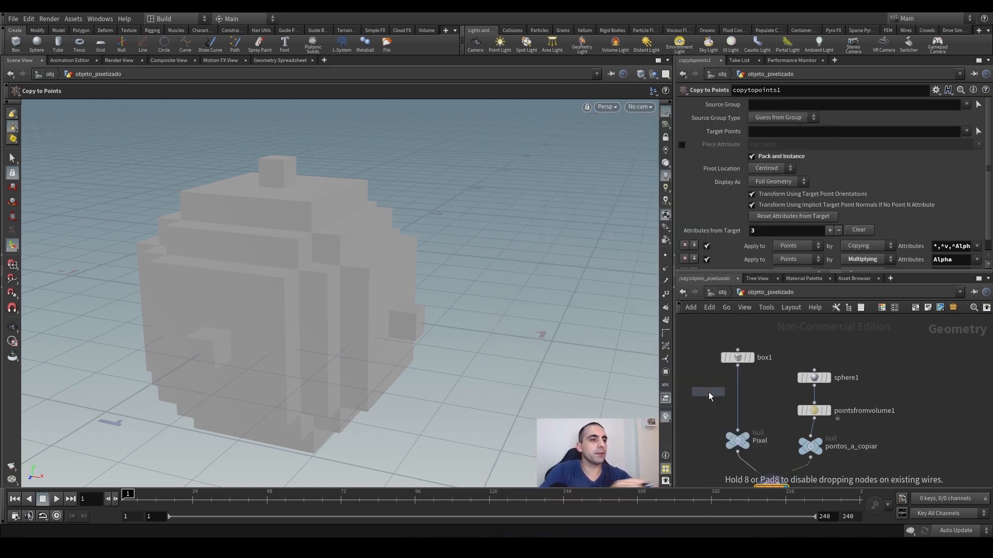
{"action": "left_click", "coordinate": [738, 389]}
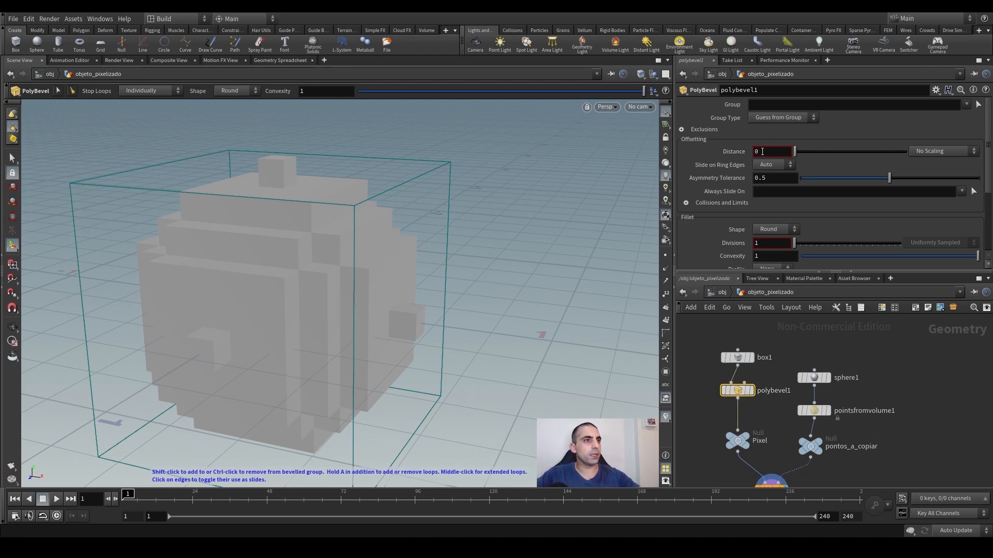
Step: Set the PolyBevel's Distance to 0.103
{"action": "middle_click_drag", "start_coordinate": [762, 151], "coordinate": [764, 150]}
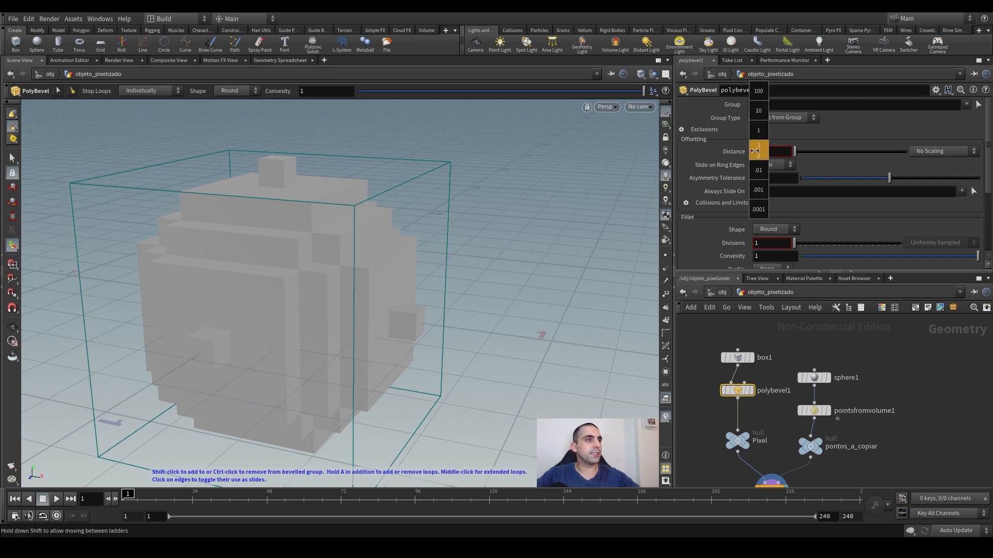
{"action": "mouse_move", "coordinate": [756, 153]}
{"action": "middle_mouse_down"}
{"action": "mouse_move", "coordinate": [760, 129]}
{"action": "mouse_move", "coordinate": [760, 171]}
{"action": "mouse_move", "coordinate": [760, 132]}
{"action": "mouse_move", "coordinate": [756, 168]}
{"action": "mouse_move", "coordinate": [755, 155]}
{"action": "mouse_move", "coordinate": [773, 152]}
{"action": "mouse_move", "coordinate": [757, 155]}
{"action": "middle_mouse_up"}
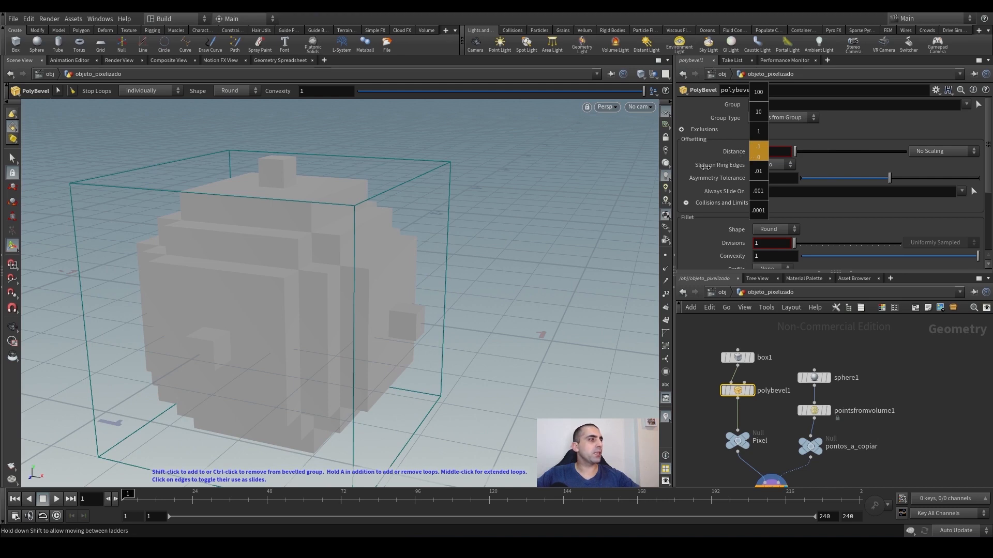
{"action": "middle_click_drag", "start_coordinate": [704, 166], "coordinate": [771, 186]}
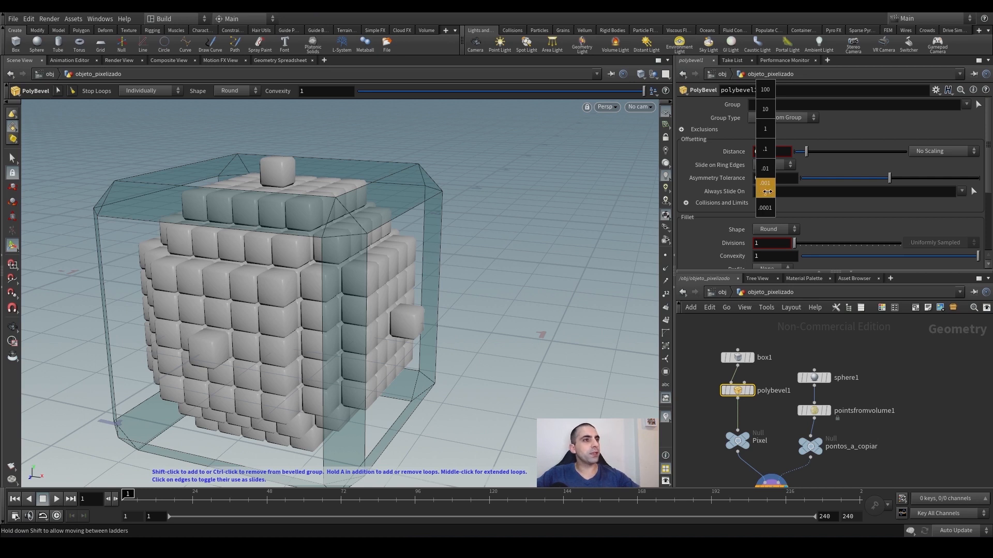
{"action": "middle_click_drag", "start_coordinate": [767, 192], "coordinate": [777, 164]}
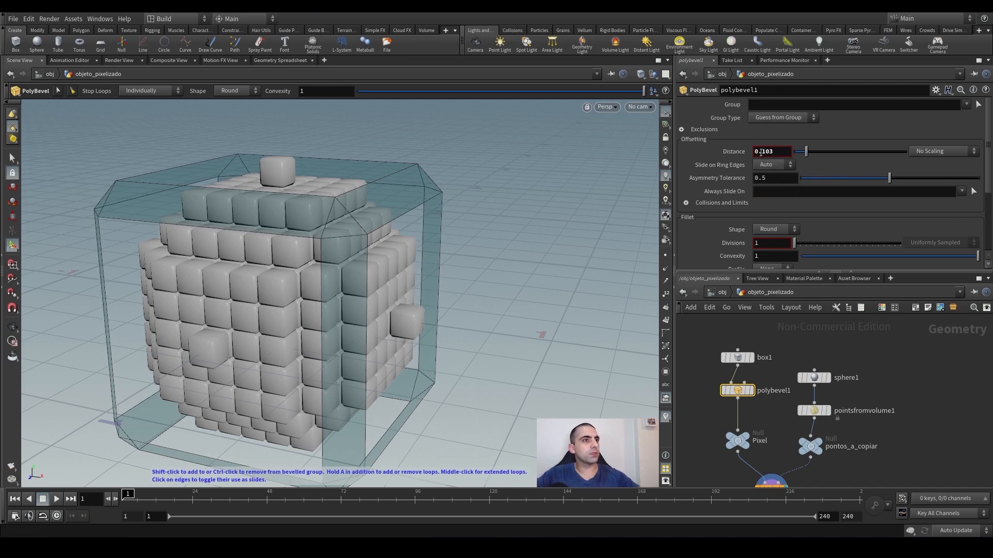
{"action": "left_click", "coordinate": [761, 152]}
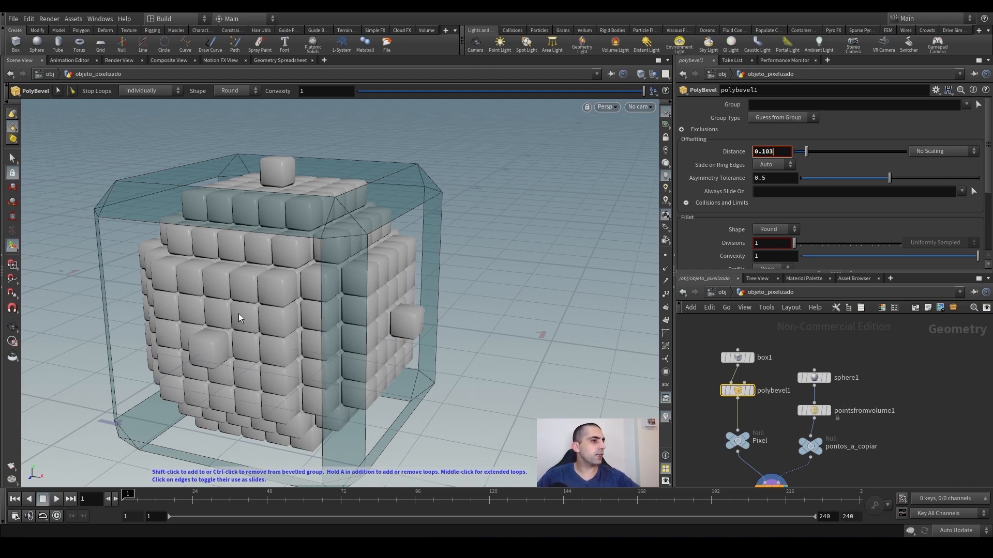
Step: Move box1 and polybevel1 up together to make room on the wire above Pixel
{"action": "middle_click_drag", "start_coordinate": [711, 423], "coordinate": [715, 413]}
{"action": "left_click_drag", "start_coordinate": [719, 339], "coordinate": [763, 386]}
{"action": "left_click_drag", "start_coordinate": [744, 385], "coordinate": [744, 380]}
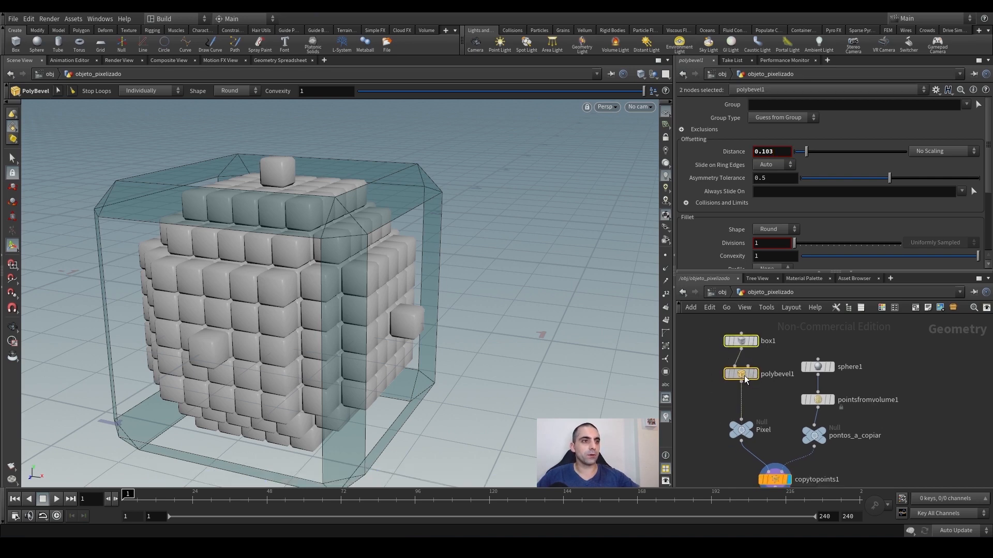
Step: Insert a Normal node between polybevel1 and Pixel and set its Cusp Angle to 0
{"action": "left_click", "coordinate": [717, 390]}
{"action": "key", "text": "Tab"}
{"action": "type", "text": "nor"}
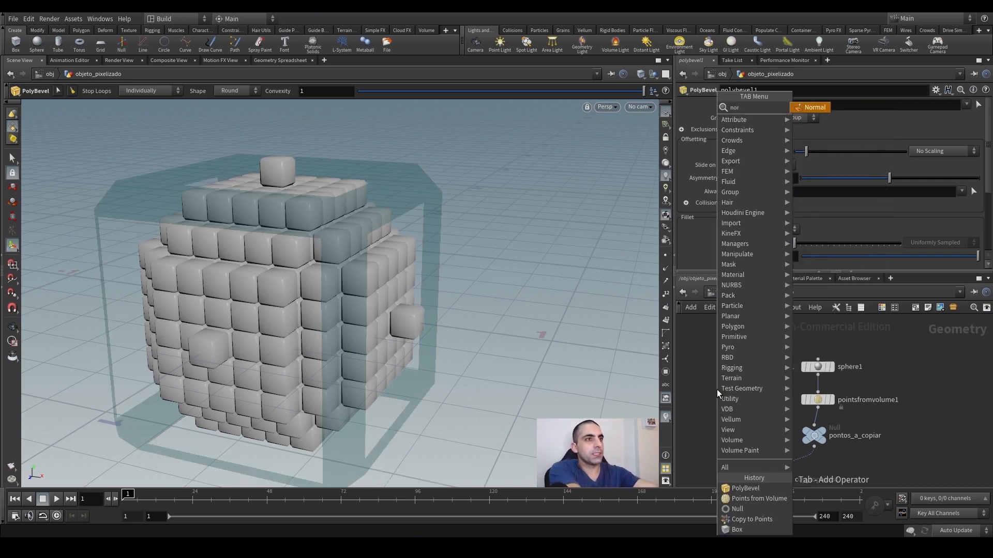
{"action": "key", "text": "Return"}
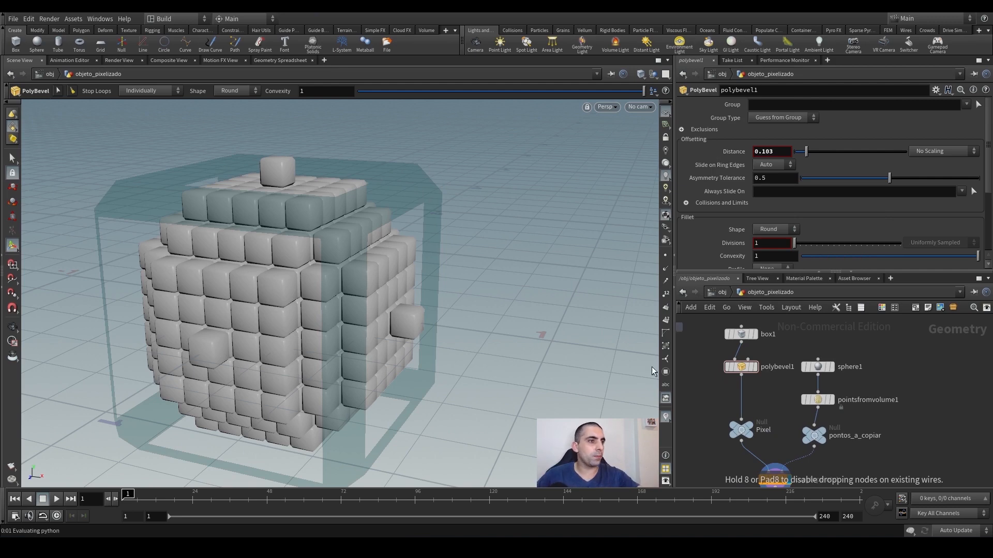
{"action": "left_click", "coordinate": [739, 397]}
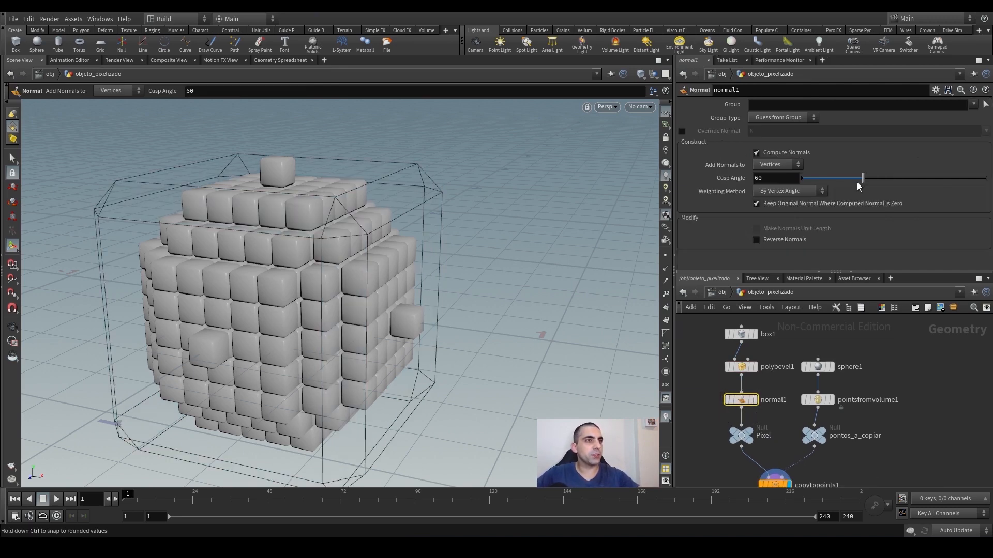
{"action": "left_click_drag", "start_coordinate": [858, 180], "coordinate": [793, 187]}
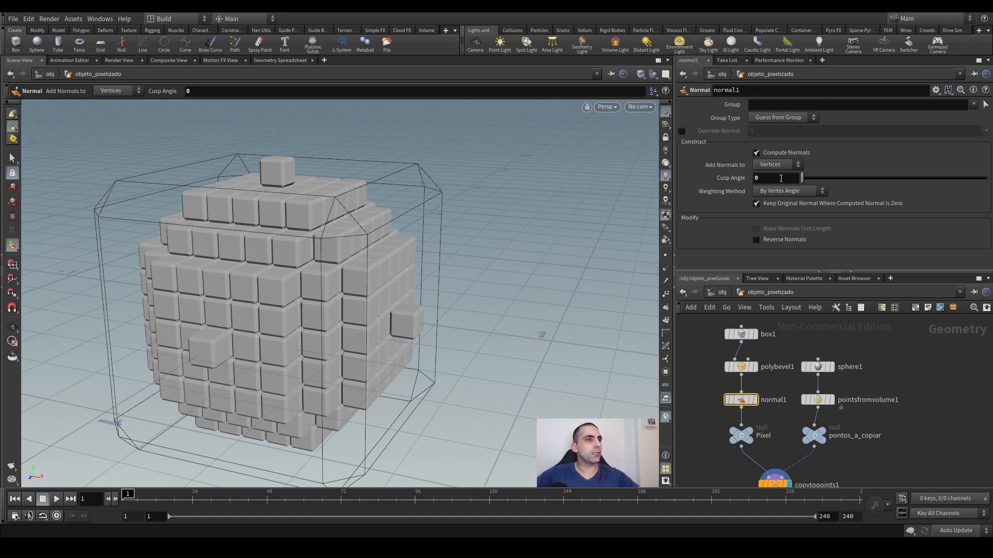
Step: Set polybevel1's Distance to 0.034 for a finer bevel on the pixel boxes
{"action": "left_click", "coordinate": [742, 367]}
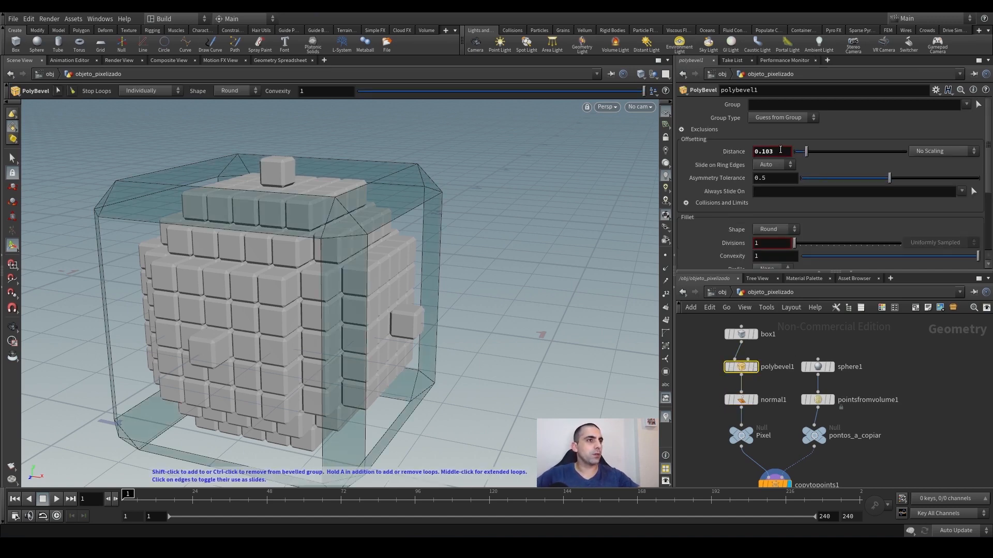
{"action": "middle_click_drag", "start_coordinate": [779, 150], "coordinate": [466, 361]}
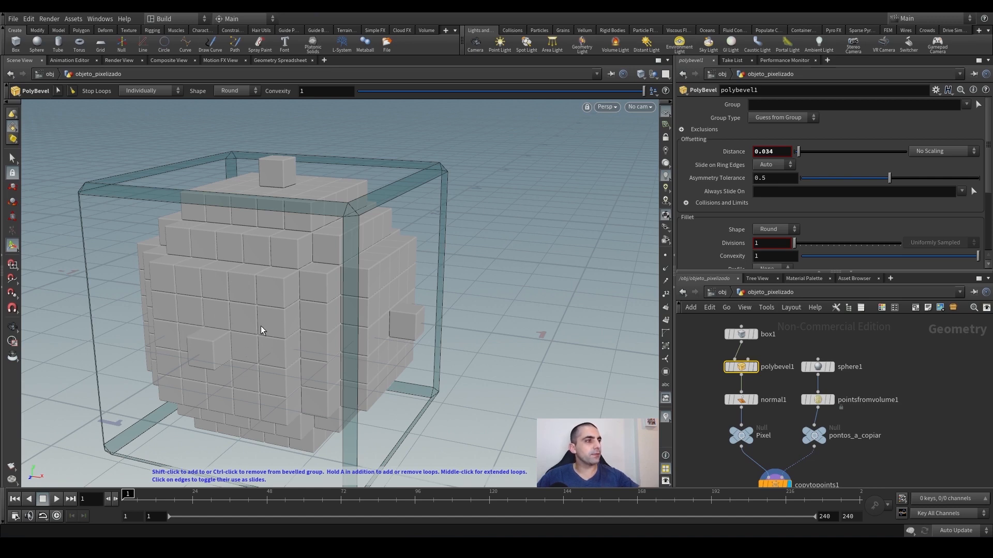
{"action": "key", "text": "Escape"}
{"action": "left_click_drag", "start_coordinate": [261, 326], "coordinate": [382, 330]}
{"action": "key", "text": "Return"}
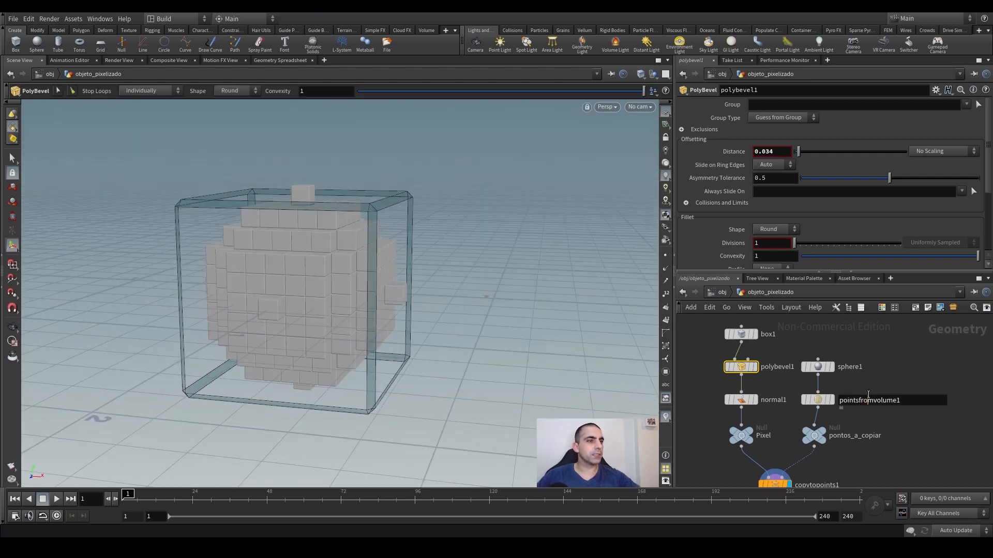
Step: Set the Point Separation of pointsfromvolume1 to 0.047
{"action": "left_click", "coordinate": [817, 404]}
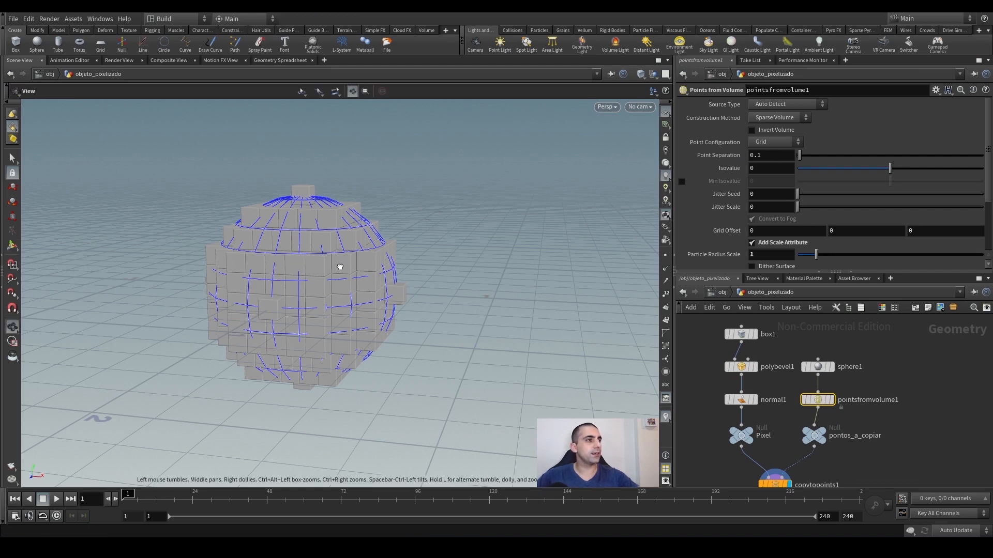
{"action": "scroll", "coordinate": [339, 265], "scroll_direction": "up", "scroll_amount": 3}
{"action": "left_click_drag", "start_coordinate": [339, 266], "coordinate": [361, 279], "text": "alt"}
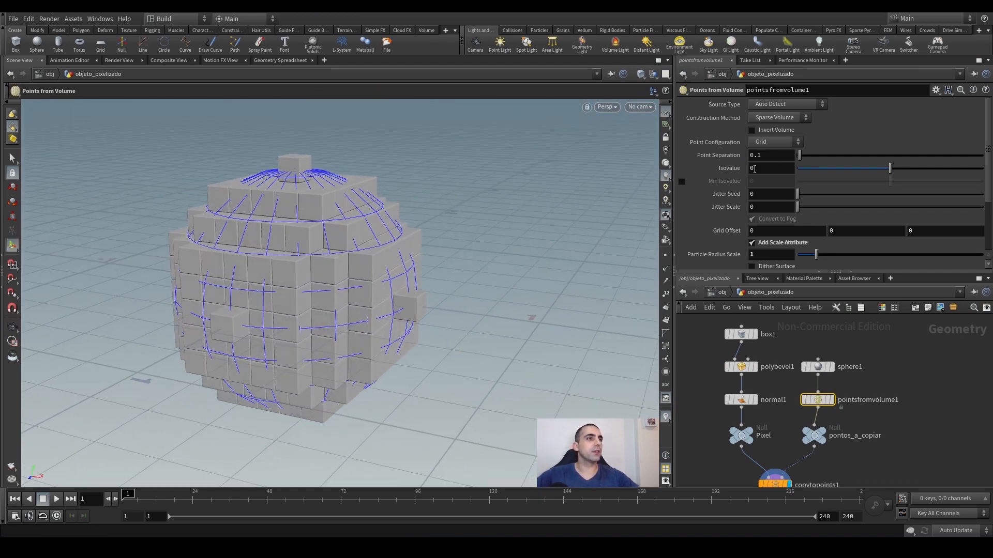
{"action": "middle_click_drag", "start_coordinate": [769, 155], "coordinate": [466, 287]}
{"action": "left_click", "coordinate": [919, 402]}
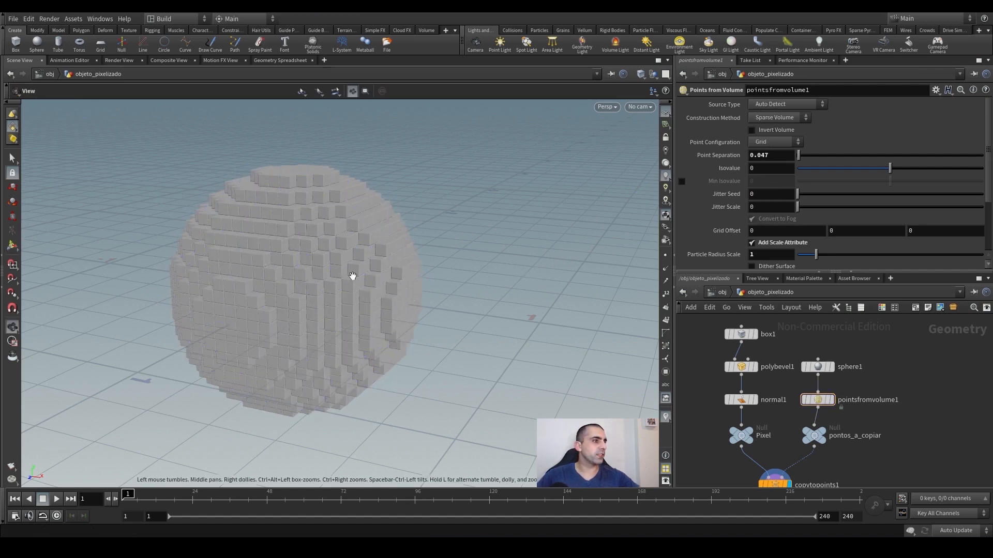
{"action": "left_click_drag", "start_coordinate": [350, 274], "coordinate": [305, 290], "text": "alt"}
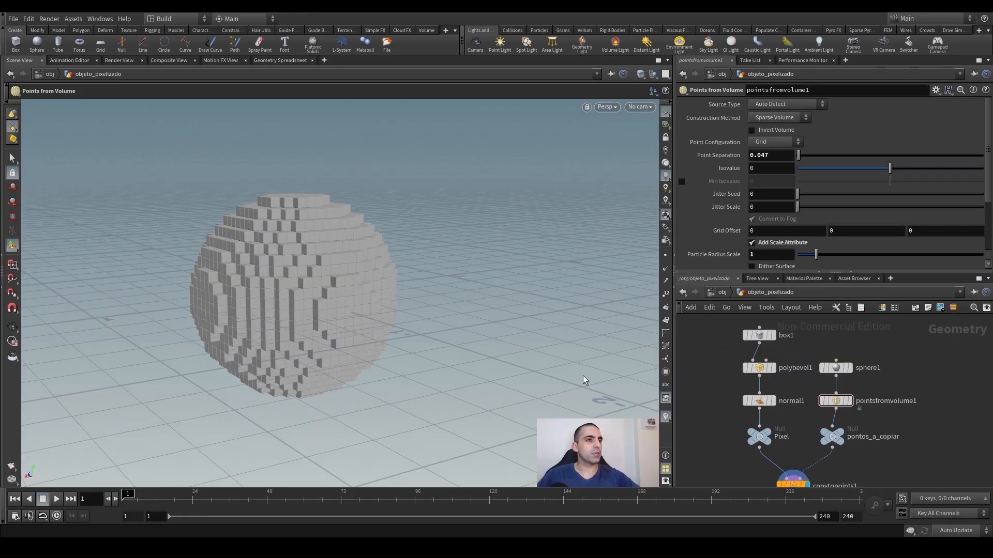
Step: Move the chain from box1 to Pixel away from the sphere branch and raise sphere1 above pointsfromvolume1
{"action": "middle_click_drag", "start_coordinate": [907, 376], "coordinate": [881, 396]}
{"action": "scroll", "coordinate": [912, 347], "scroll_direction": "down", "scroll_amount": 3}
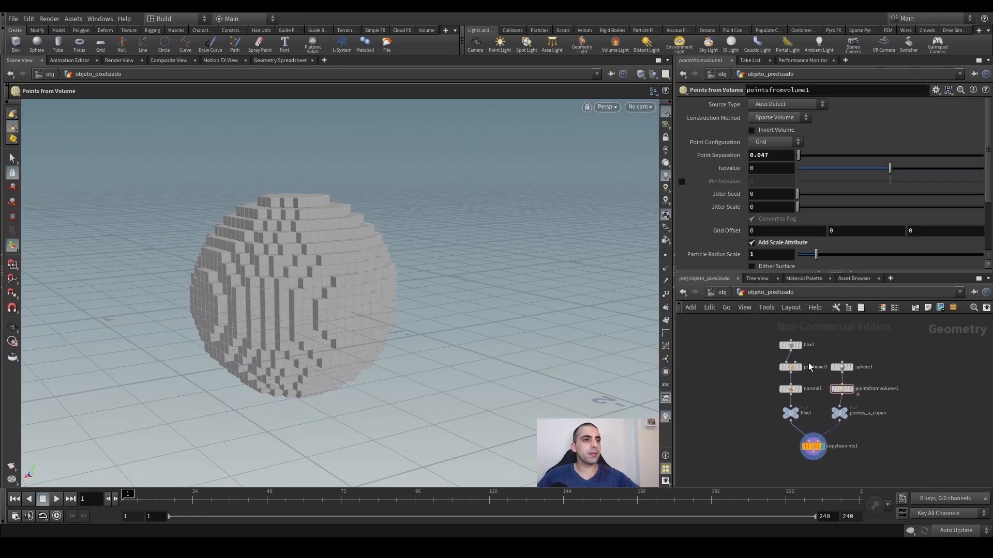
{"action": "left_click_drag", "start_coordinate": [750, 337], "coordinate": [776, 412]}
{"action": "left_click_drag", "start_coordinate": [839, 369], "coordinate": [841, 350]}
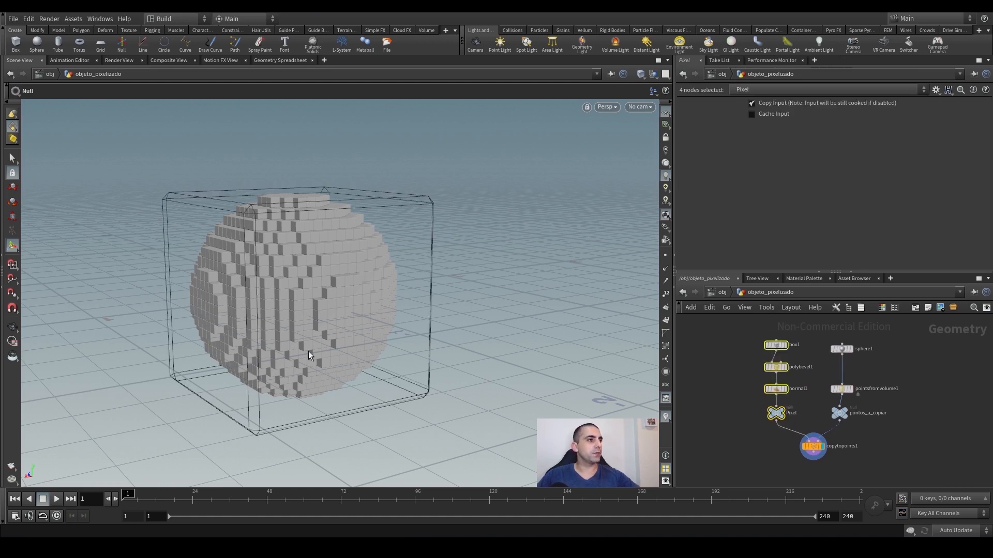
Step: Set the Point Separation of pointsfromvolume1 to 0.034
{"action": "left_click", "coordinate": [842, 389]}
{"action": "middle_click_drag", "start_coordinate": [772, 155], "coordinate": [749, 194]}
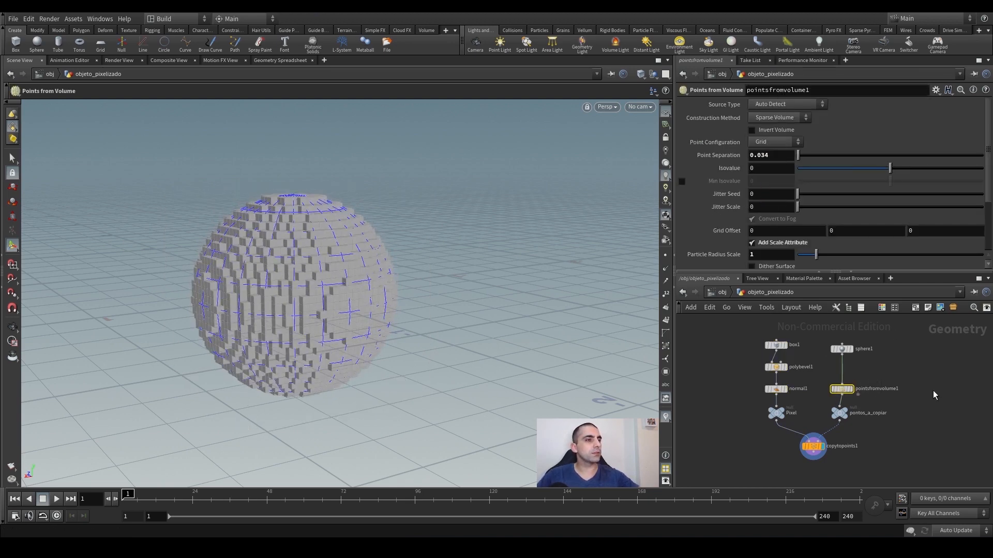
{"action": "middle_click_drag", "start_coordinate": [888, 354], "coordinate": [841, 386]}
{"action": "left_click", "coordinate": [833, 382]}
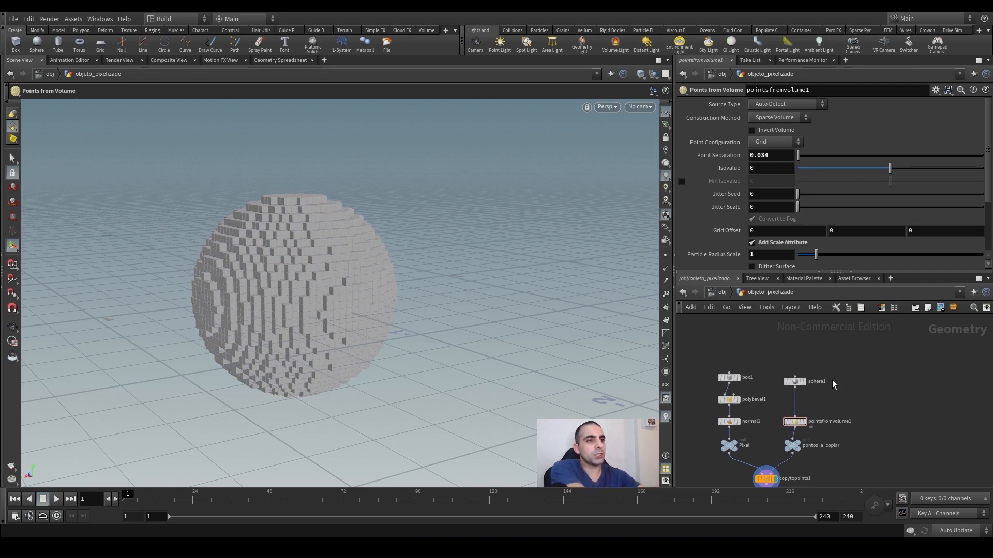
Step: Add a Test Geometry: Pig Head node beside sphere1 and display it in the viewport
{"action": "key", "text": "Tab"}
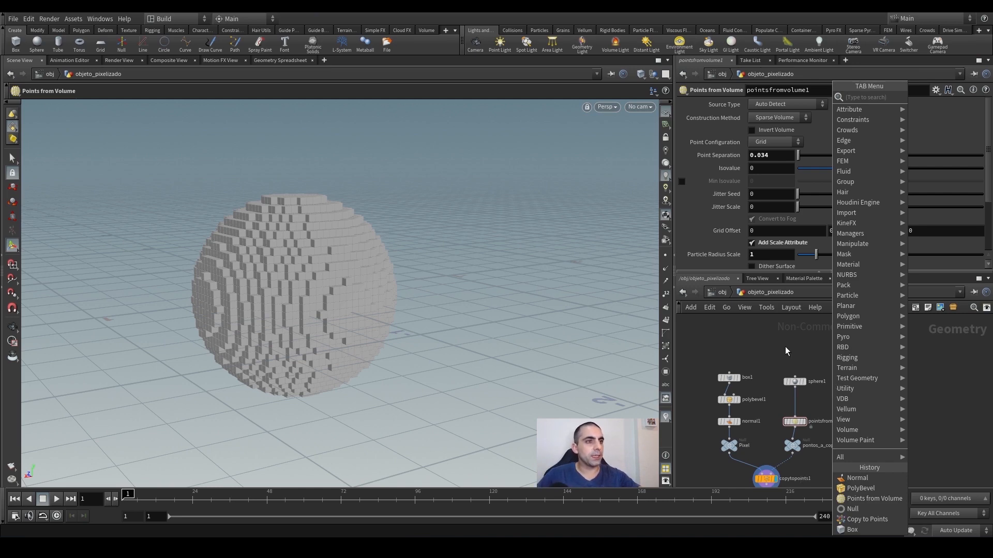
{"action": "mouse_move", "coordinate": [854, 379]}
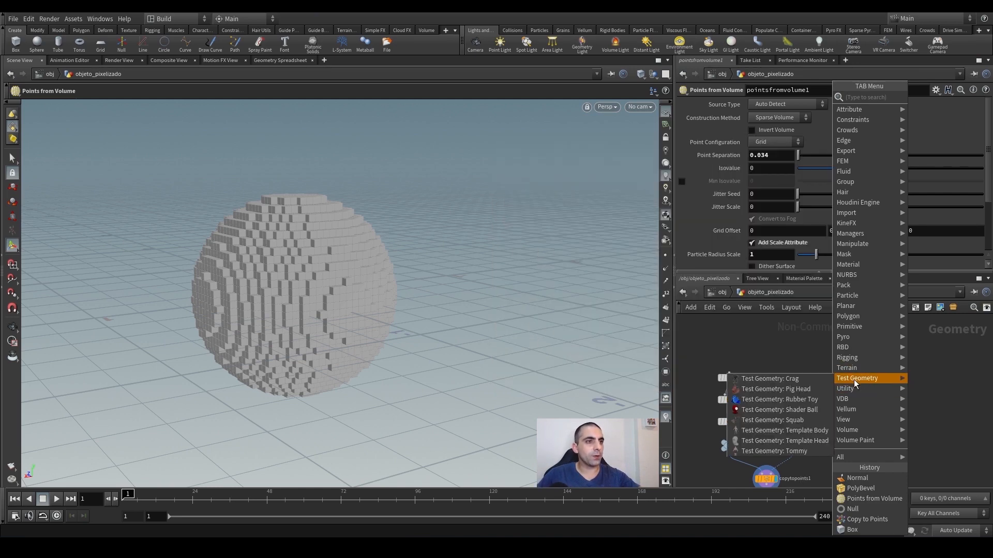
{"action": "left_click", "coordinate": [759, 391]}
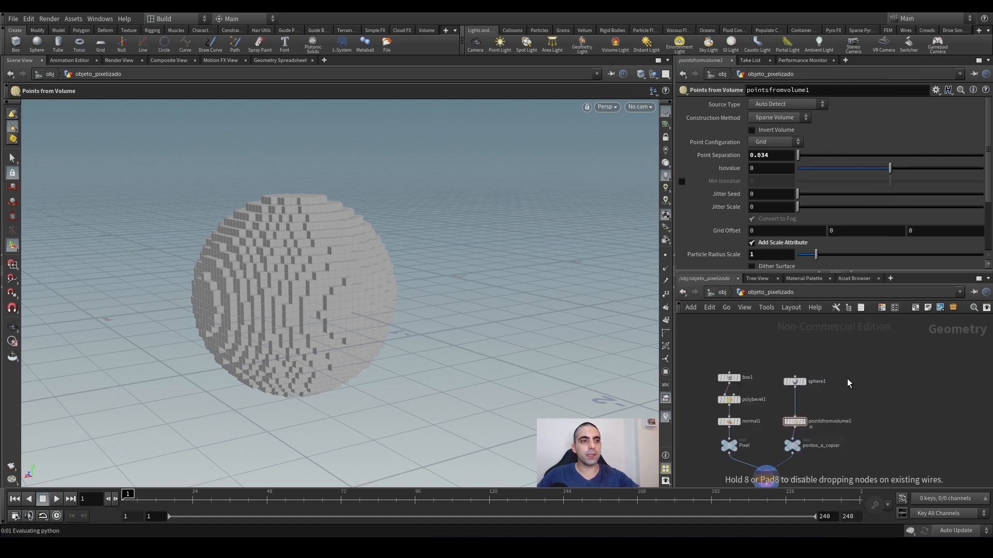
{"action": "left_click", "coordinate": [854, 381]}
{"action": "left_click", "coordinate": [867, 358]}
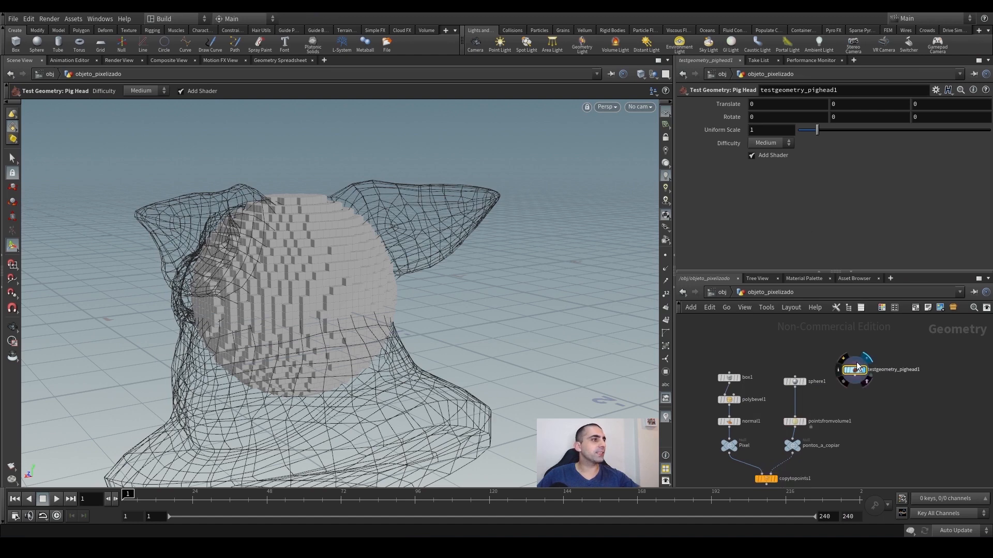
{"action": "scroll", "coordinate": [289, 361], "scroll_direction": "down", "scroll_amount": 4}
{"action": "left_click_drag", "start_coordinate": [289, 361], "coordinate": [368, 343]}
{"action": "key", "text": "Return"}
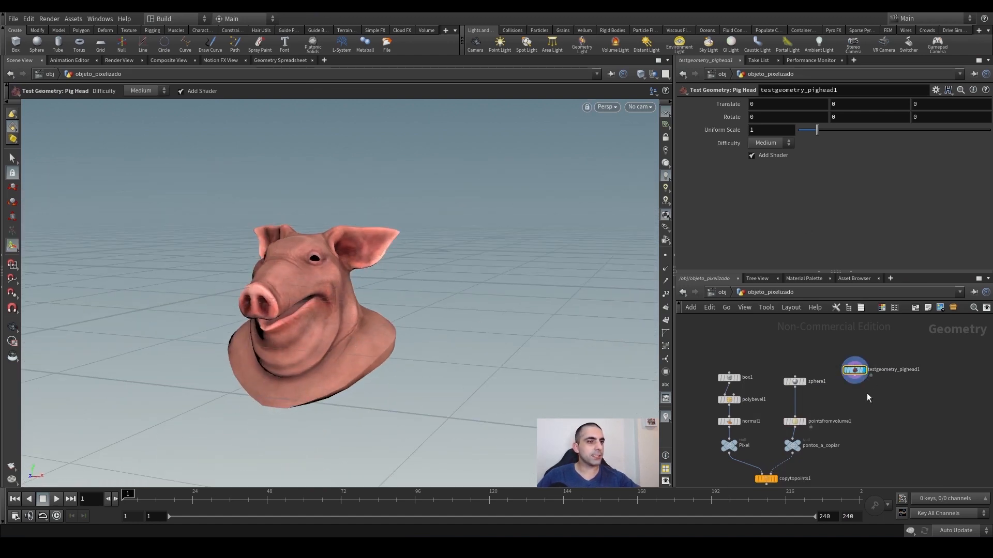
Step: Connect the pig head's output to the input of pointsfromvolume1 in place of sphere1
{"action": "scroll", "coordinate": [866, 393], "scroll_direction": "up", "scroll_amount": 3}
{"action": "left_click", "coordinate": [848, 368]}
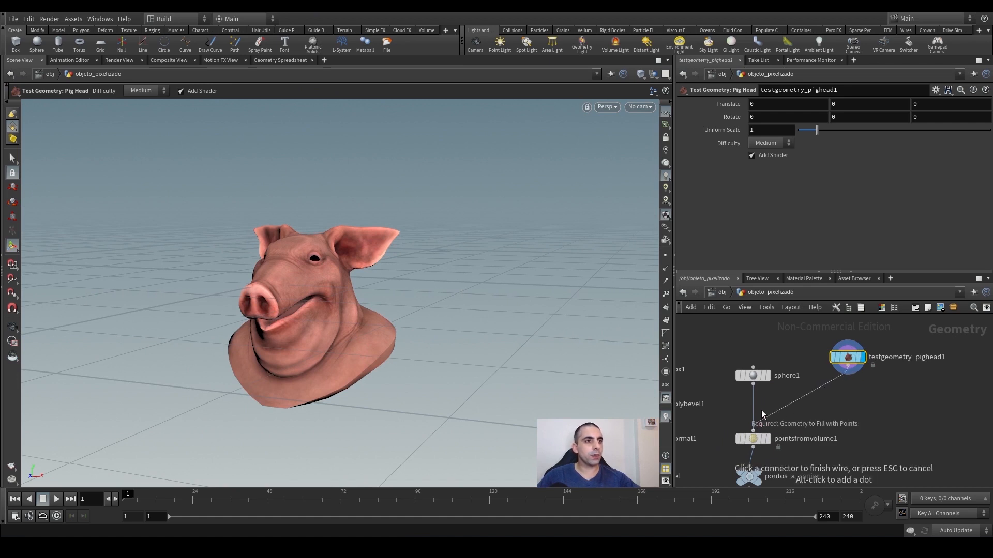
{"action": "left_click", "coordinate": [754, 427]}
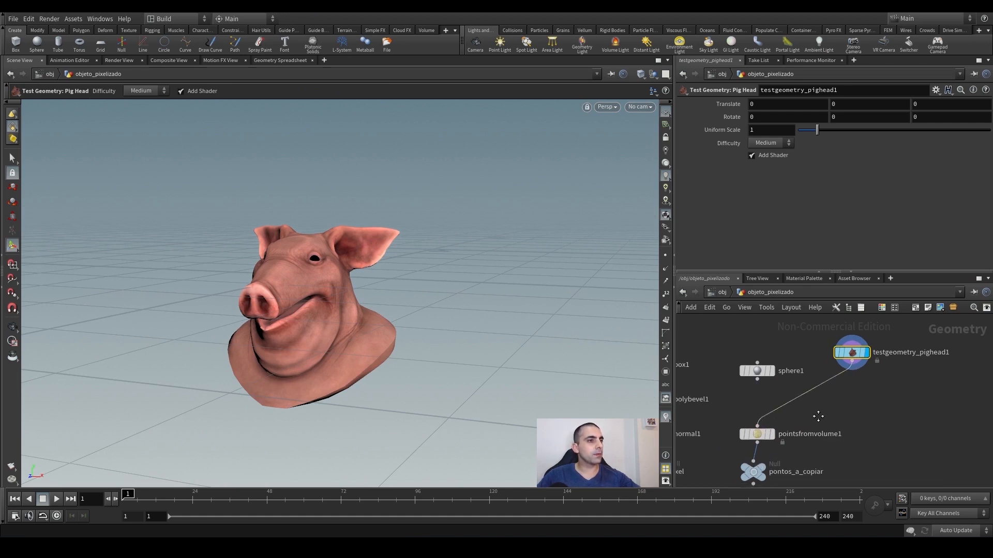
{"action": "middle_click_drag", "start_coordinate": [833, 447], "coordinate": [876, 368]}
{"action": "scroll", "coordinate": [864, 427], "scroll_direction": "down", "scroll_amount": 3}
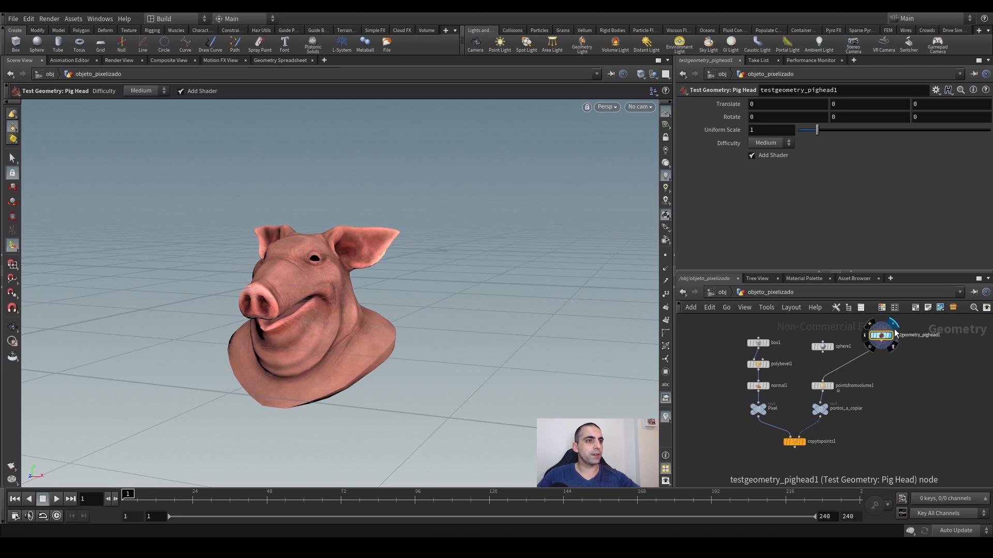
Step: Display copytopoints1 and examine the pixelized pig head from several angles
{"action": "left_click", "coordinate": [801, 442]}
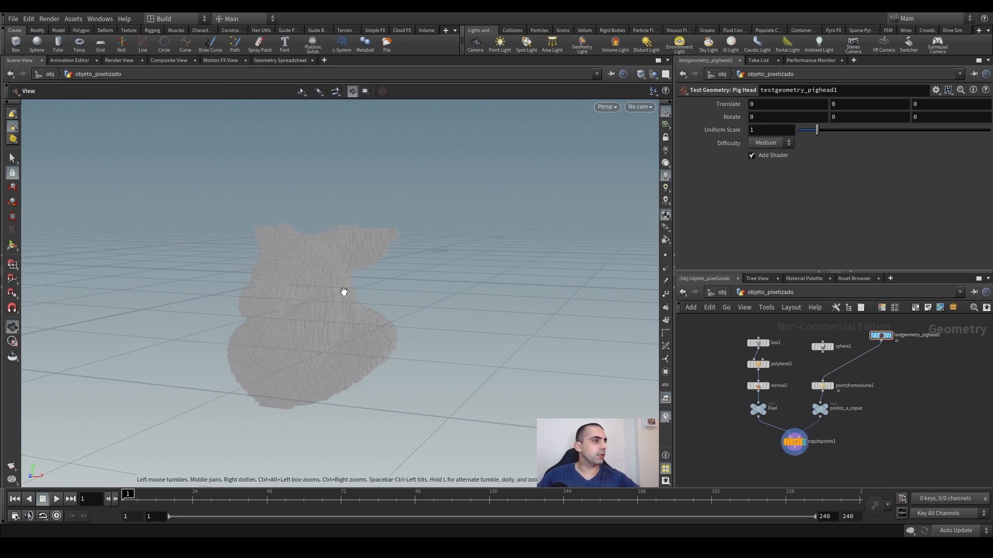
{"action": "left_click_drag", "start_coordinate": [344, 290], "coordinate": [387, 319], "text": "alt"}
{"action": "left_click_drag", "start_coordinate": [216, 319], "coordinate": [385, 326], "text": "alt"}
{"action": "left_click_drag", "start_coordinate": [315, 315], "coordinate": [229, 380], "text": "alt"}
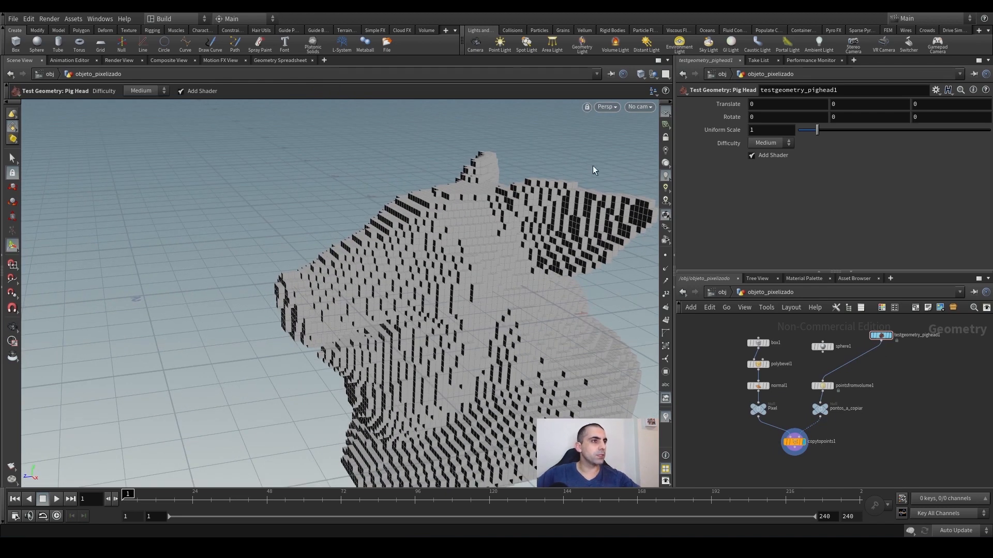
{"action": "left_click_drag", "start_coordinate": [534, 255], "coordinate": [343, 358], "text": "alt"}
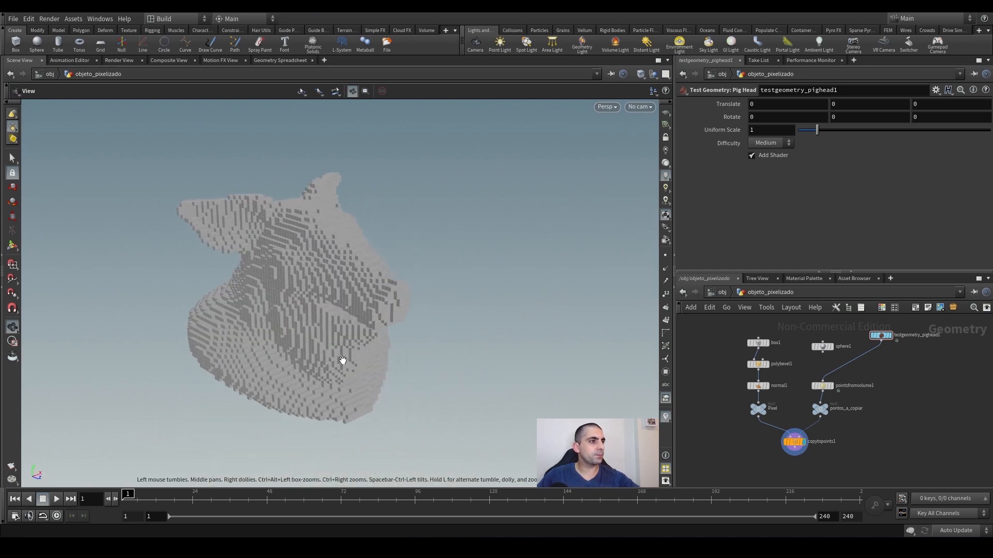
Step: Add a Test Geometry: Rubber Toy node near the pig head node and display it in the viewport
{"action": "middle_click_drag", "start_coordinate": [949, 352], "coordinate": [882, 366]}
{"action": "key", "text": "Tab"}
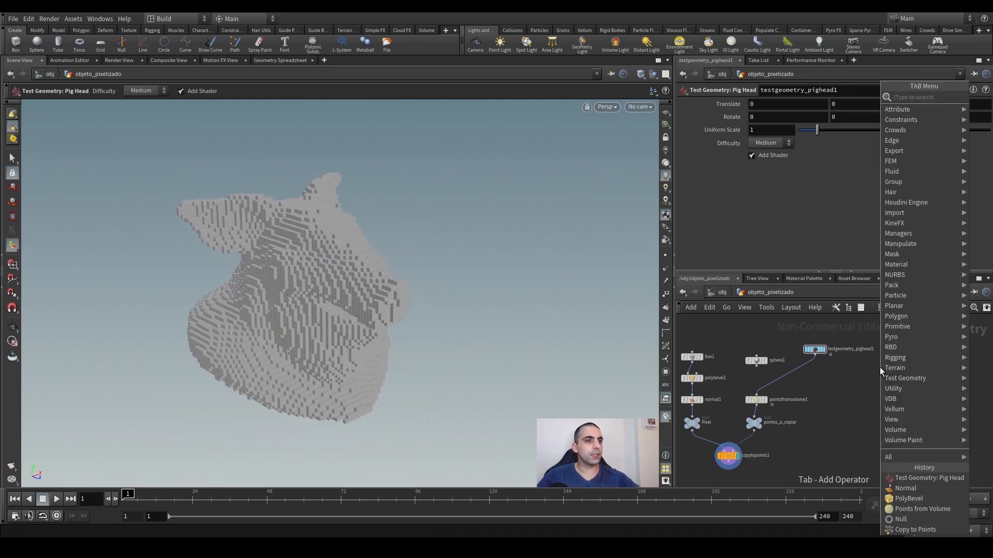
{"action": "mouse_move", "coordinate": [908, 377]}
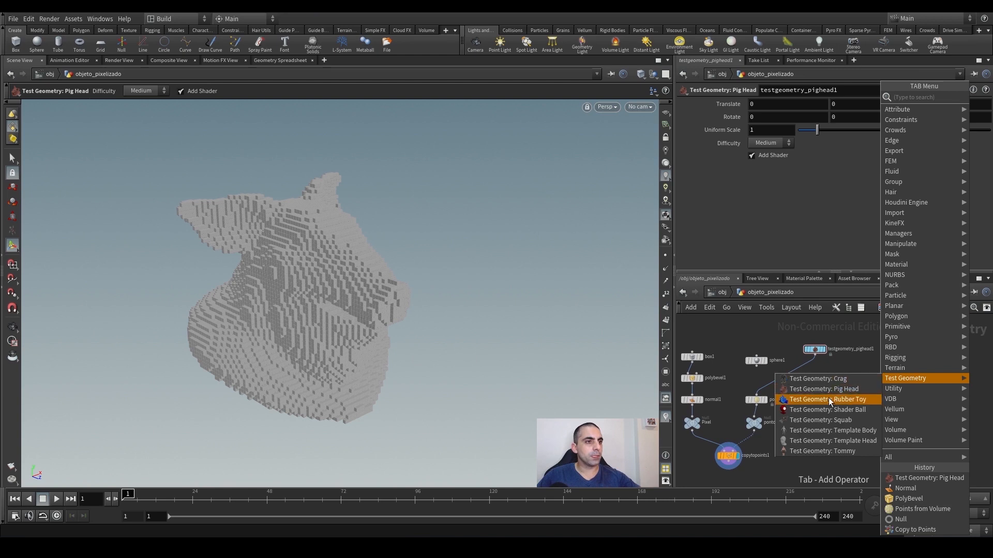
{"action": "left_click", "coordinate": [807, 400]}
{"action": "left_click", "coordinate": [877, 380]}
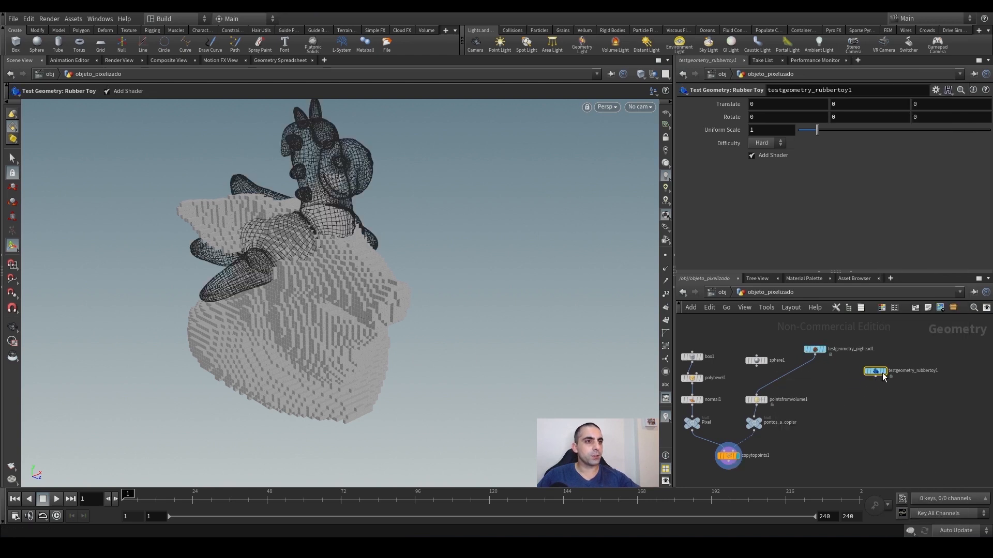
{"action": "middle_click_drag", "start_coordinate": [268, 261], "coordinate": [270, 302]}
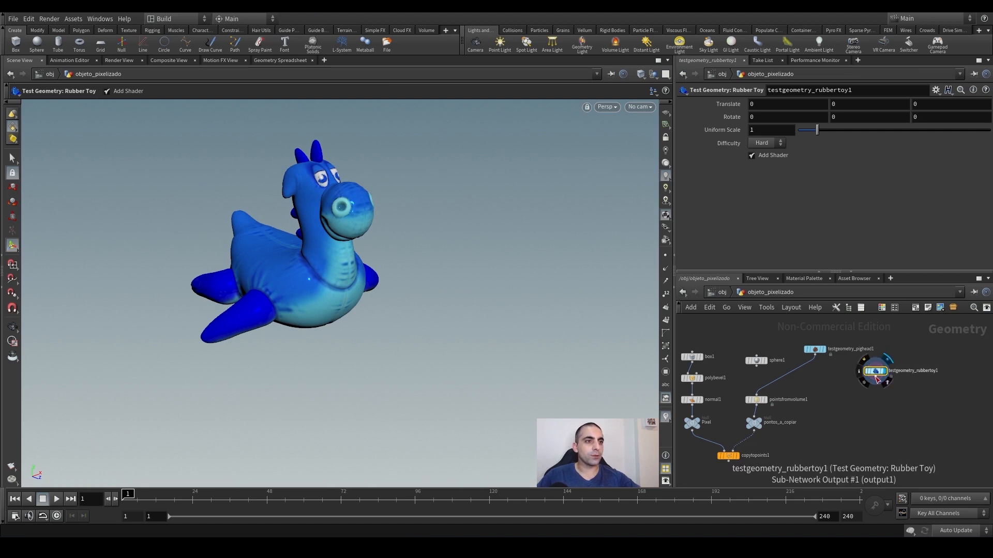
Step: Connect the rubber toy's output to pointsfromvolume1 in place of the pig head and display copytopoints1
{"action": "left_click", "coordinate": [873, 382]}
{"action": "left_click", "coordinate": [764, 394]}
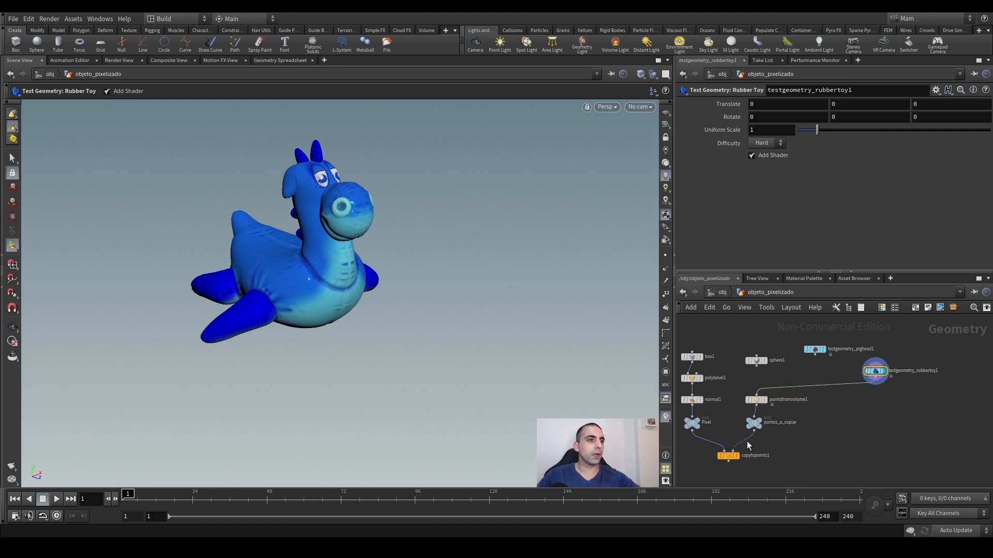
{"action": "left_click", "coordinate": [736, 456]}
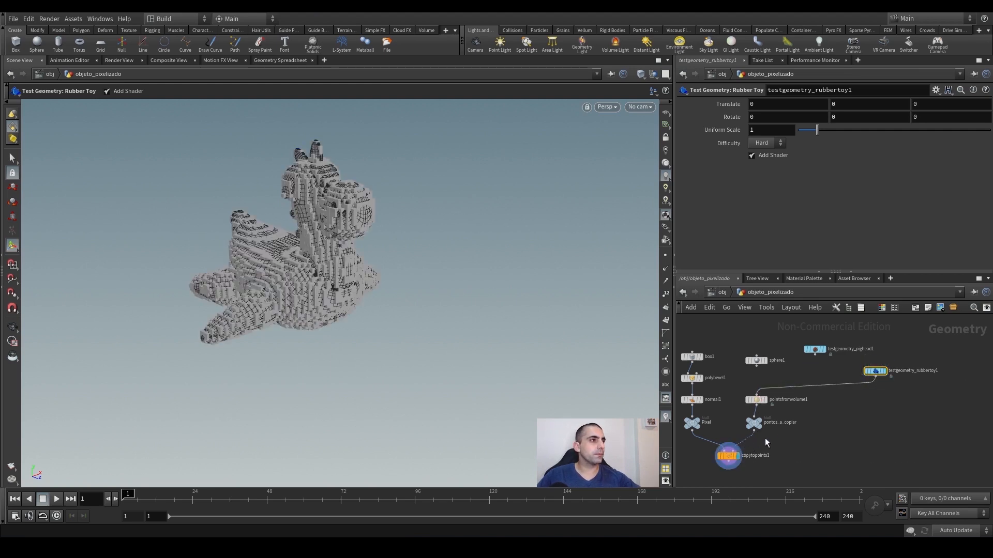
Step: Examine the pixelized rubber toy's shape and individual boxes from several angles
{"action": "key", "text": "Escape"}
{"action": "mouse_move", "coordinate": [326, 285]}
{"action": "left_mouse_down"}
{"action": "mouse_move", "coordinate": [355, 271]}
{"action": "mouse_move", "coordinate": [398, 270]}
{"action": "mouse_move", "coordinate": [317, 268]}
{"action": "left_mouse_up"}
{"action": "scroll", "coordinate": [379, 245], "scroll_direction": "up", "scroll_amount": 3}
{"action": "left_click_drag", "start_coordinate": [380, 244], "coordinate": [448, 315]}
{"action": "key", "text": "Return"}
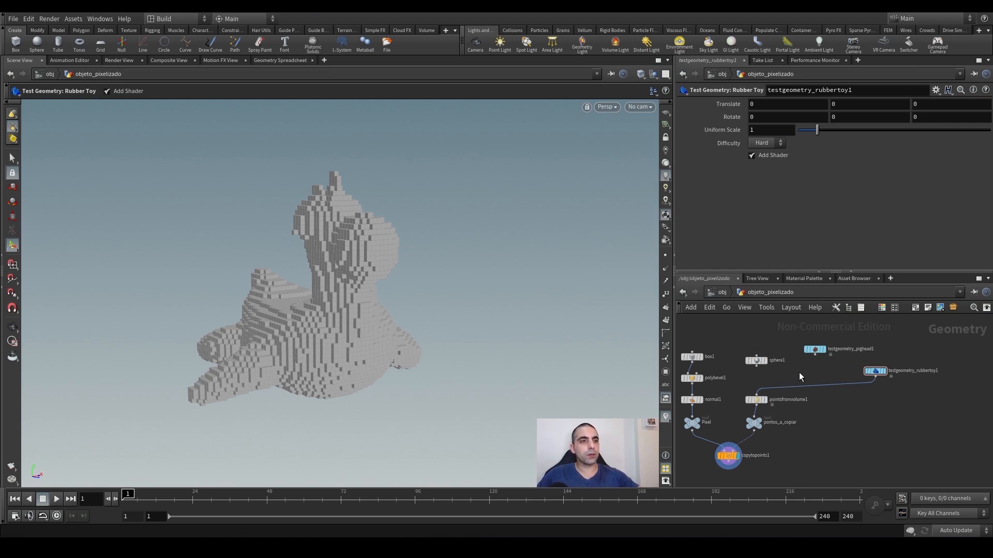
{"action": "middle_click_drag", "start_coordinate": [802, 379], "coordinate": [821, 383]}
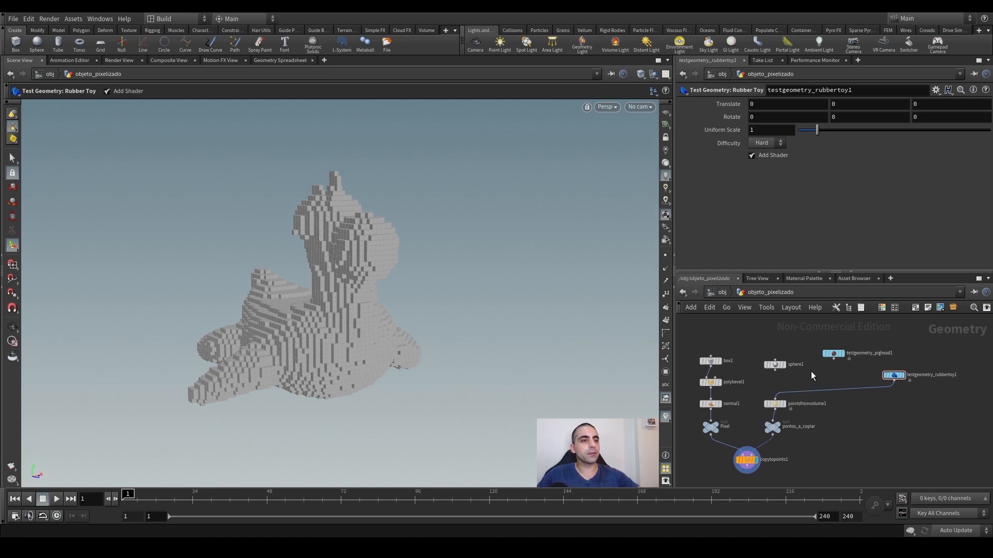
{"action": "key", "text": "Escape"}
{"action": "mouse_move", "coordinate": [328, 317]}
{"action": "left_mouse_down"}
{"action": "mouse_move", "coordinate": [254, 338]}
{"action": "mouse_move", "coordinate": [340, 330]}
{"action": "left_mouse_up"}
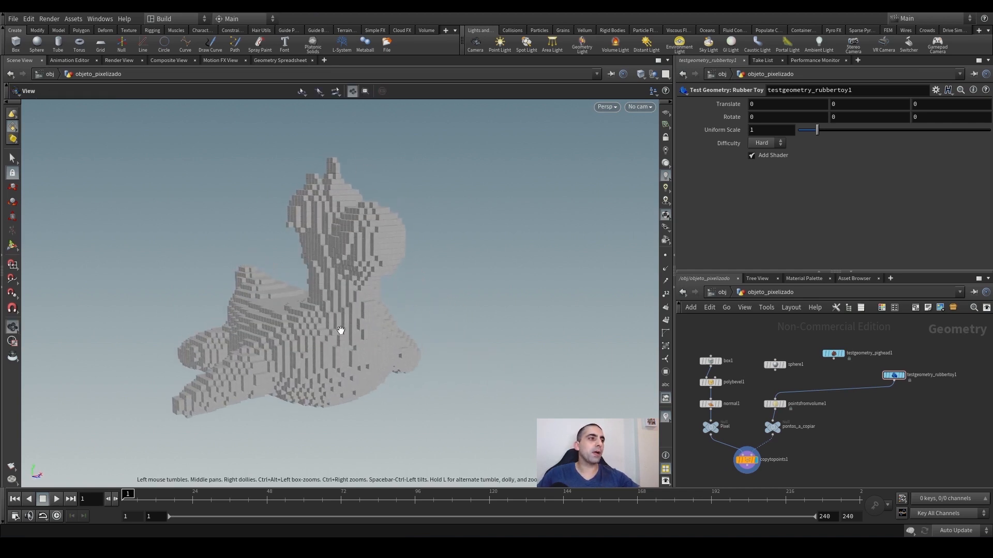
{"action": "key", "text": "Return"}
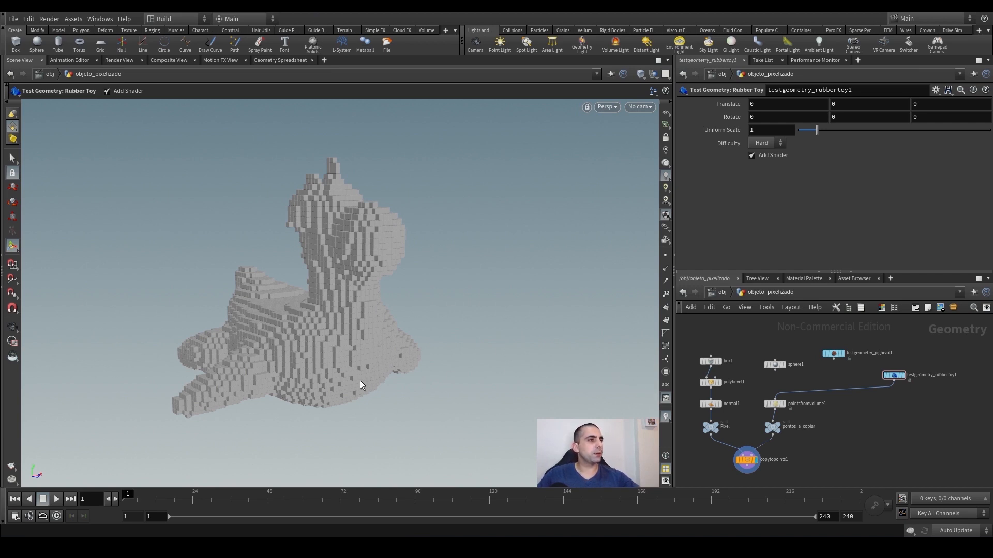
{"action": "left_click_drag", "start_coordinate": [361, 384], "coordinate": [383, 363]}
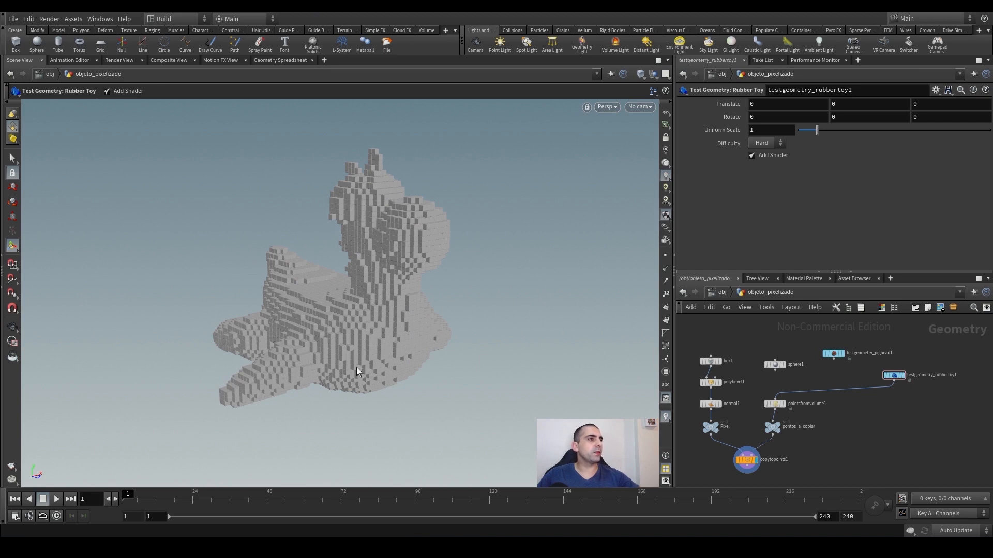
{"action": "left_click_drag", "start_coordinate": [357, 368], "coordinate": [367, 350]}
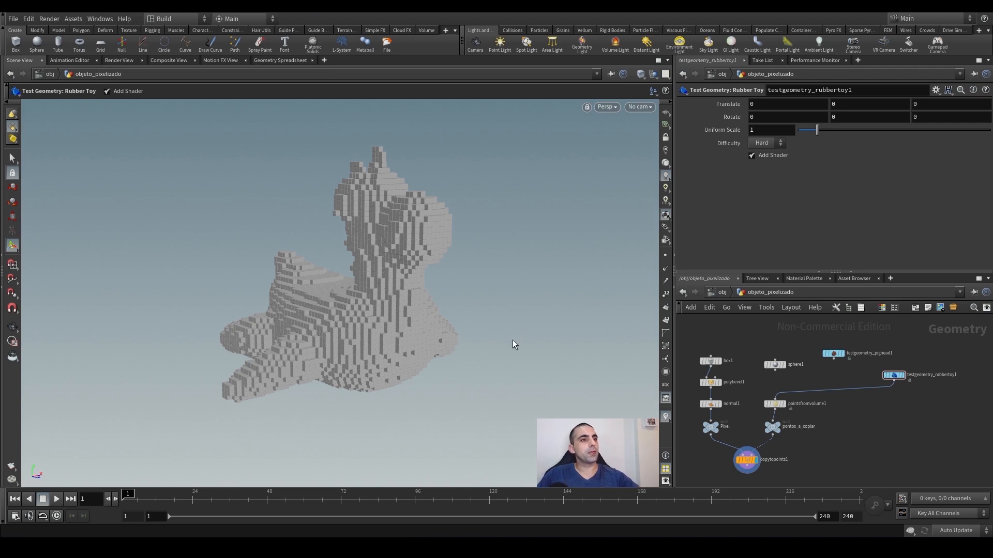
Step: Display testgeometry_rubbertoy1 to view the original toy's colours
{"action": "left_click", "coordinate": [901, 375]}
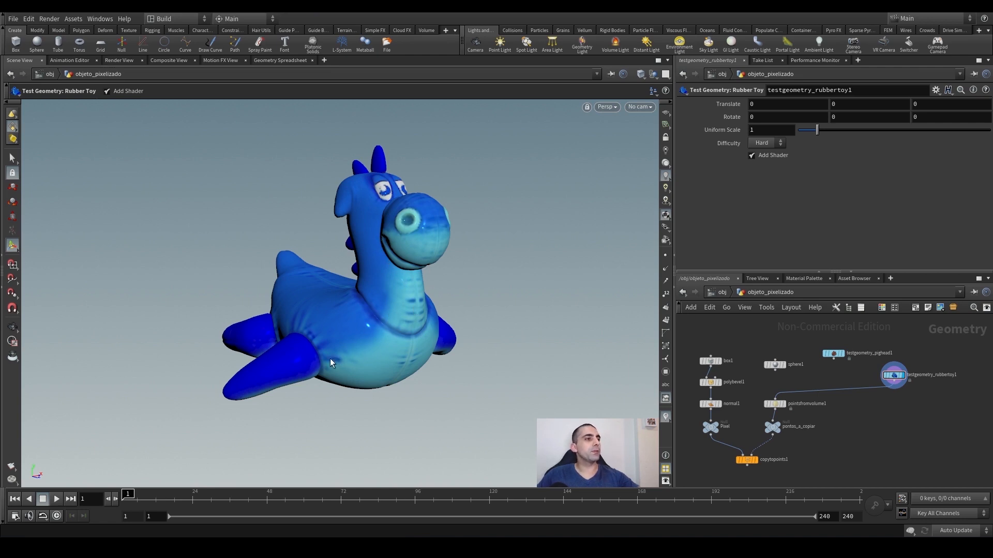
Step: Examine the original rubber toy's colours from several angles
{"action": "left_click_drag", "start_coordinate": [317, 356], "coordinate": [285, 351], "text": "alt"}
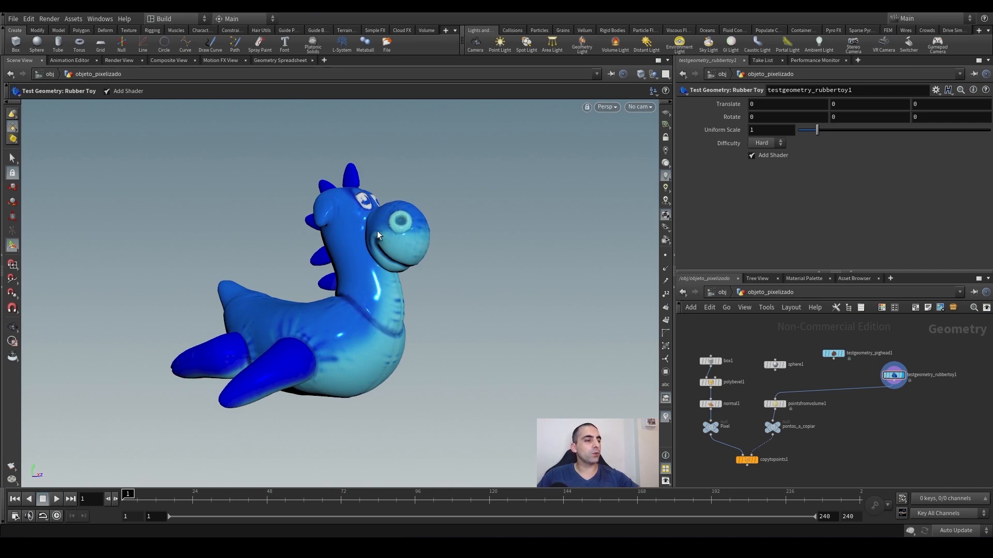
{"action": "left_click_drag", "start_coordinate": [377, 231], "coordinate": [330, 250], "text": "alt"}
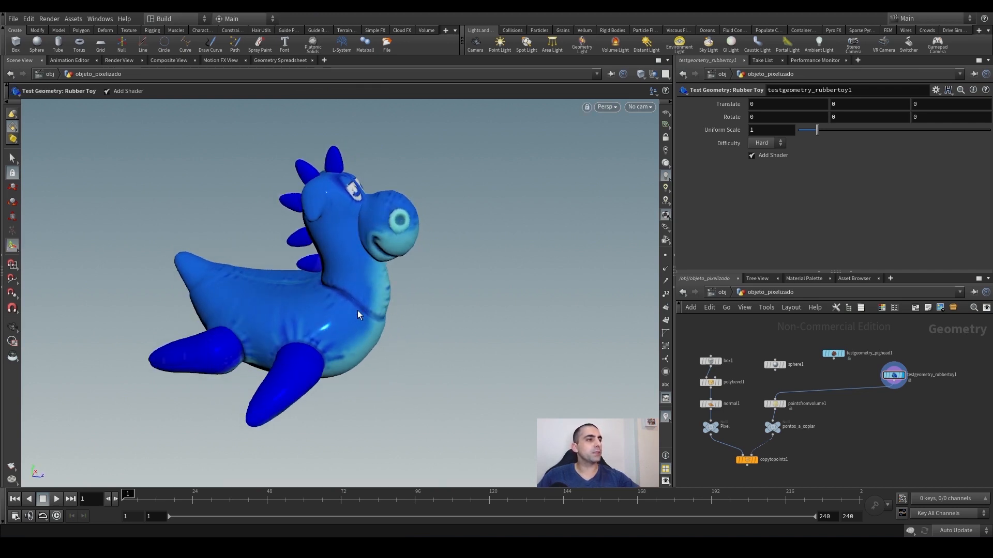
{"action": "key", "text": "Escape"}
{"action": "mouse_move", "coordinate": [341, 300]}
{"action": "left_mouse_down"}
{"action": "mouse_move", "coordinate": [318, 302]}
{"action": "mouse_move", "coordinate": [346, 305]}
{"action": "mouse_move", "coordinate": [340, 313]}
{"action": "left_mouse_up"}
{"action": "key", "text": "Return"}
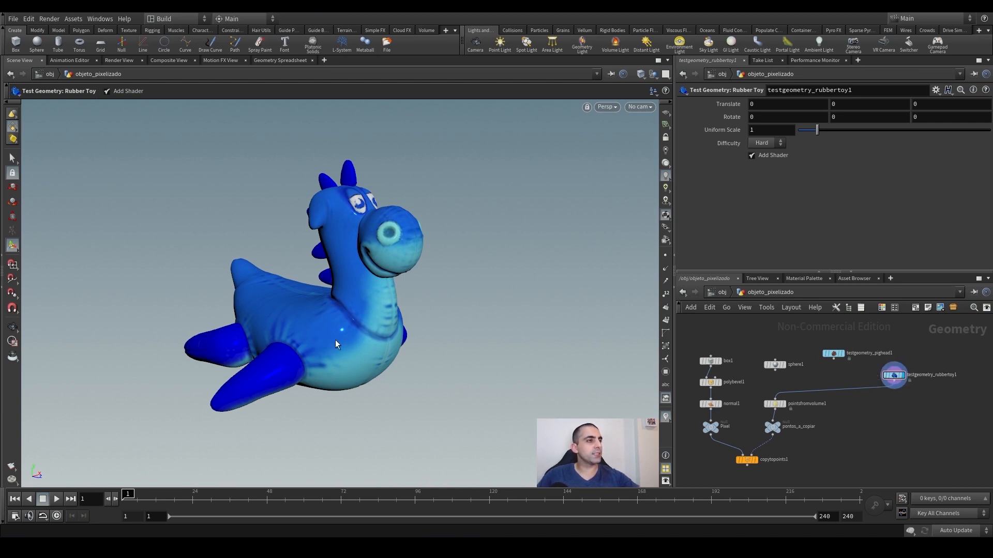
Step: Display copytopoints1 to compare the pixelized toy with the original, and show its parameters
{"action": "left_click", "coordinate": [759, 458]}
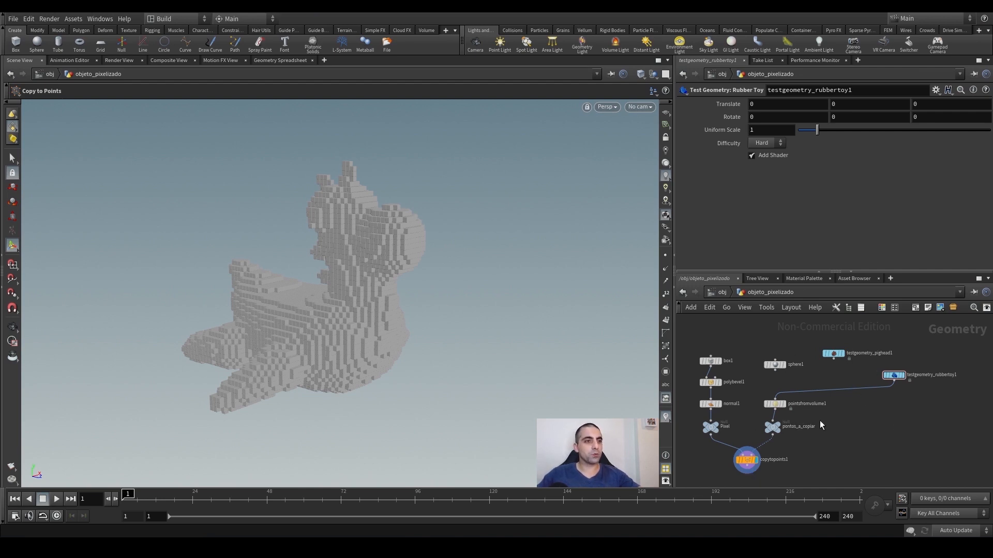
{"action": "middle_click_drag", "start_coordinate": [830, 424], "coordinate": [827, 412]}
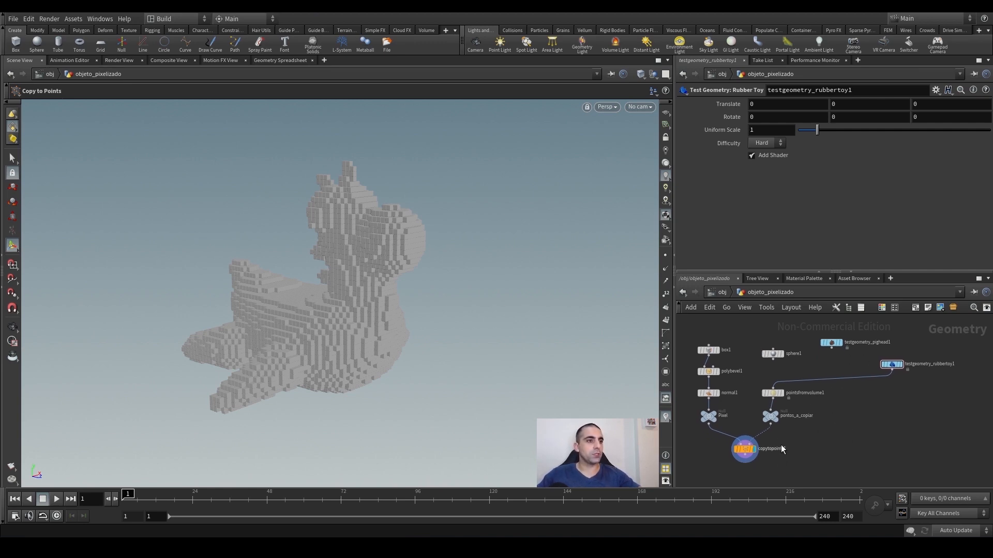
{"action": "left_click", "coordinate": [745, 451]}
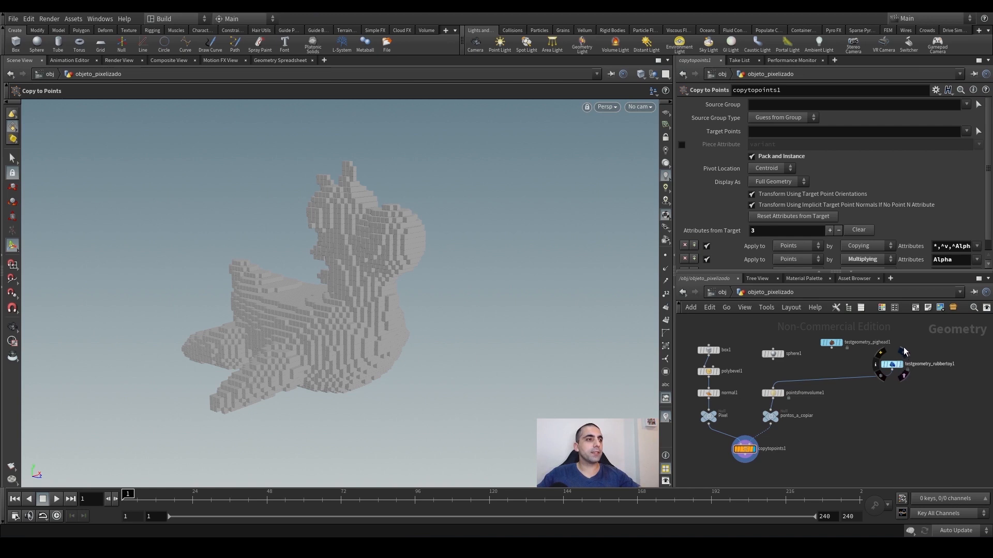
Step: Display testgeometry_rubbertoy1 and alternate between wireframe and shaded views to examine its mesh and colours
{"action": "left_click", "coordinate": [900, 364]}
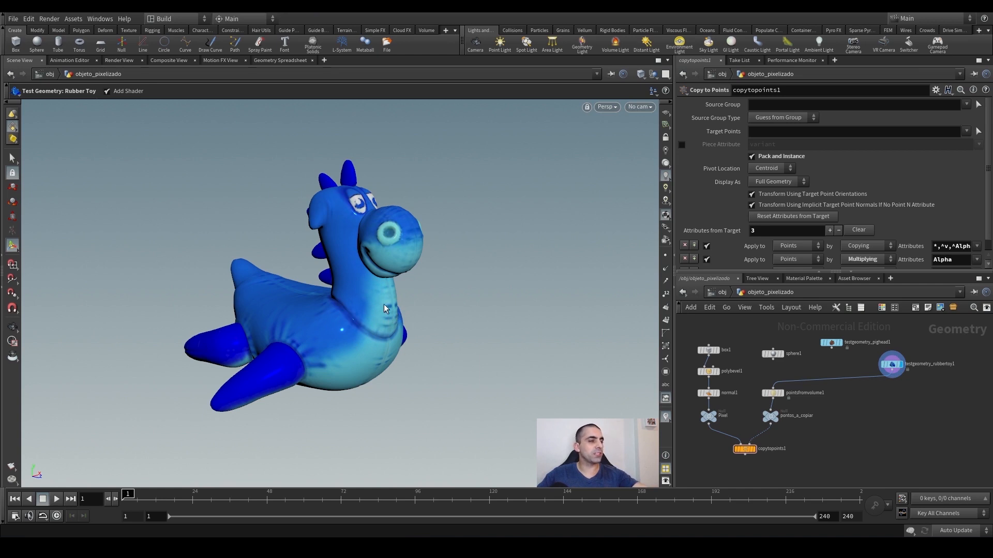
{"action": "key", "text": "w"}
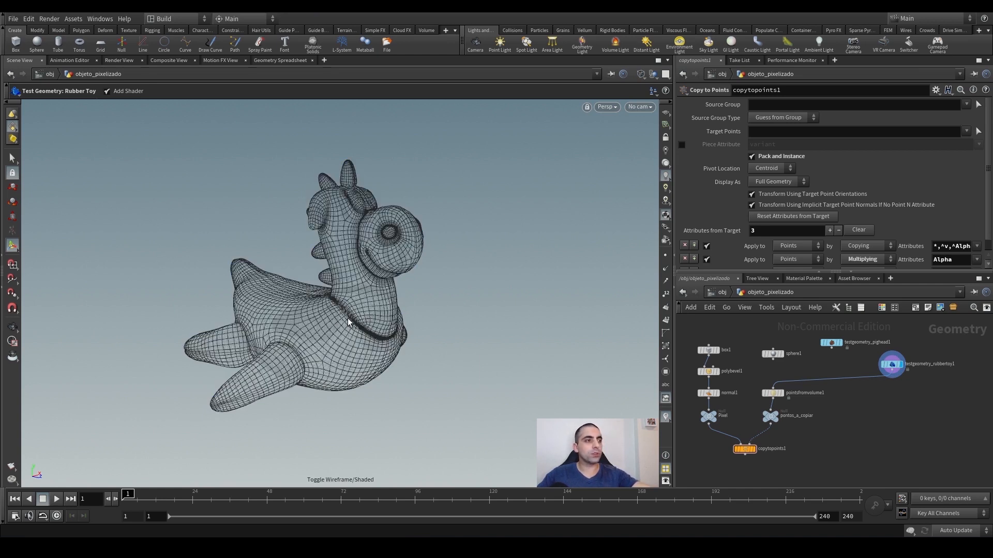
{"action": "key", "text": "w"}
{"action": "key", "text": "w"}
{"action": "key", "text": "w"}
{"action": "key", "text": "w"}
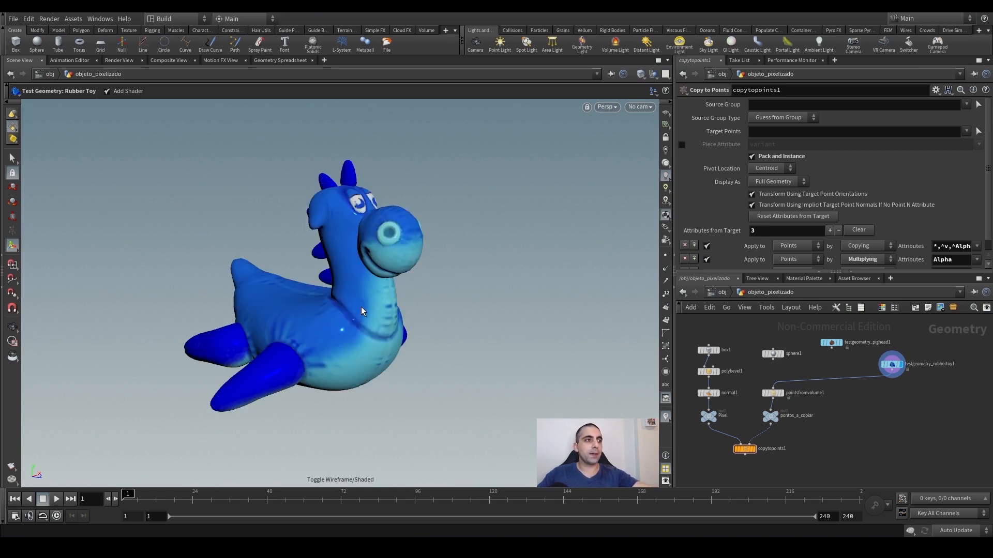
{"action": "key", "text": "w"}
{"action": "key", "text": "w"}
{"action": "key", "text": "w"}
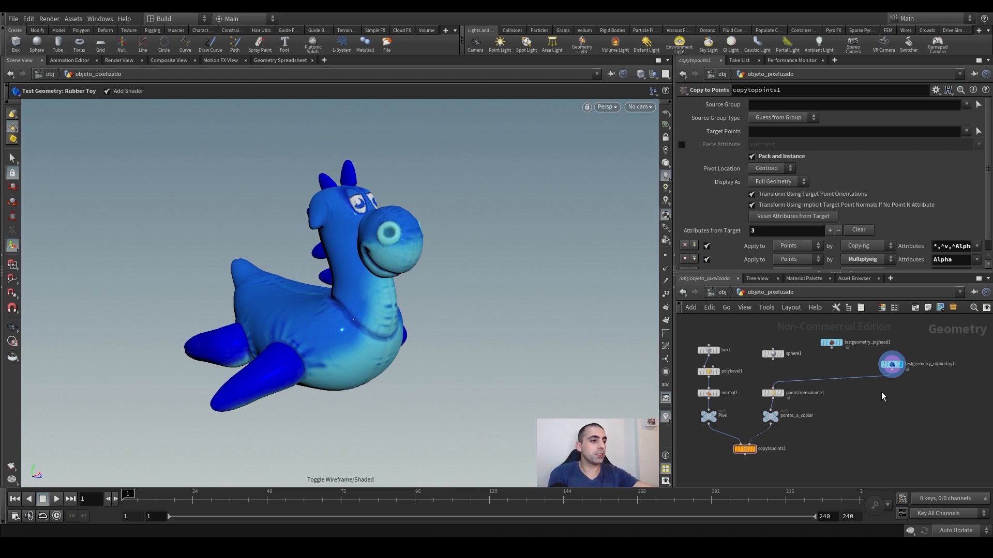
Step: Insert an Attribute from Map node between testgeometry_rubbertoy1 and pointsfromvolume1
{"action": "key", "text": "Tab"}
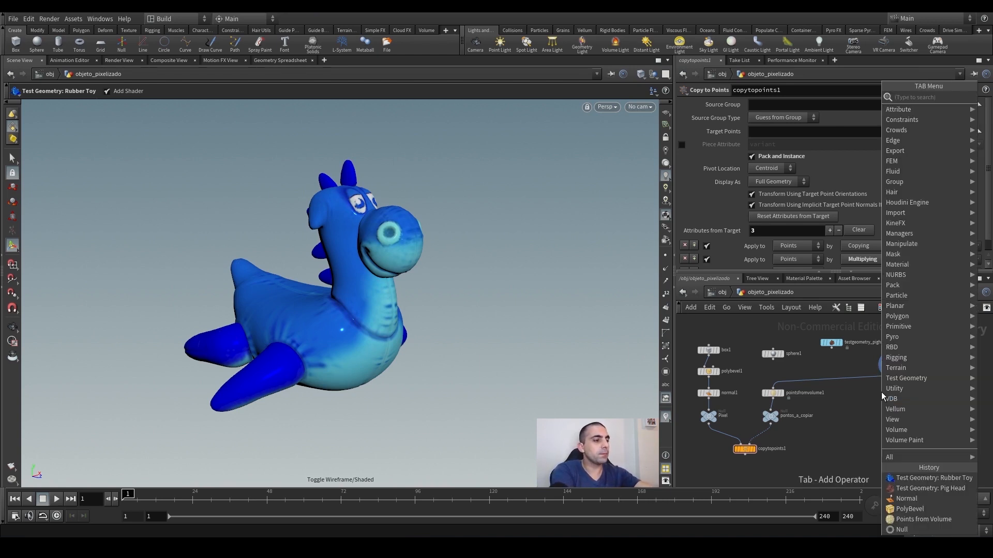
{"action": "type", "text": "af"}
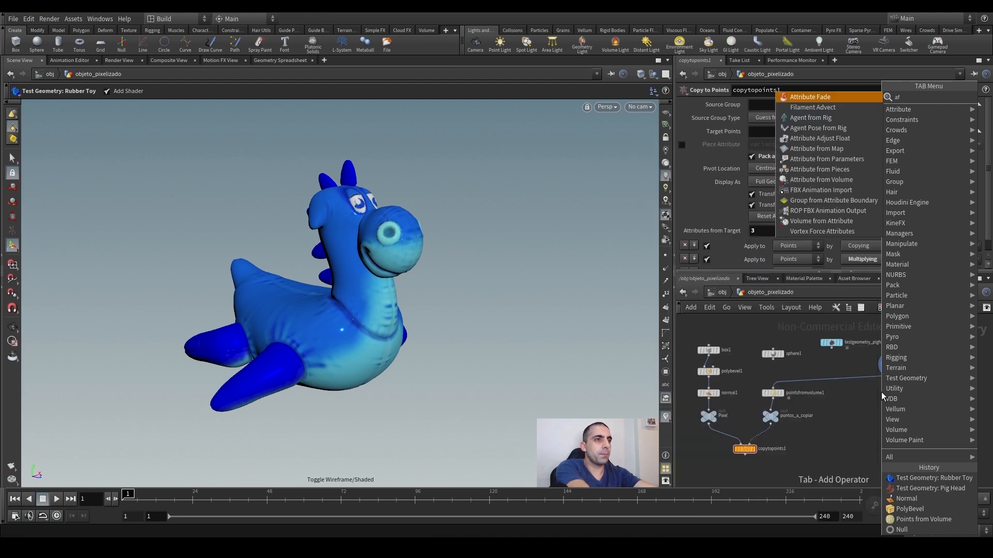
{"action": "type", "text": "m"}
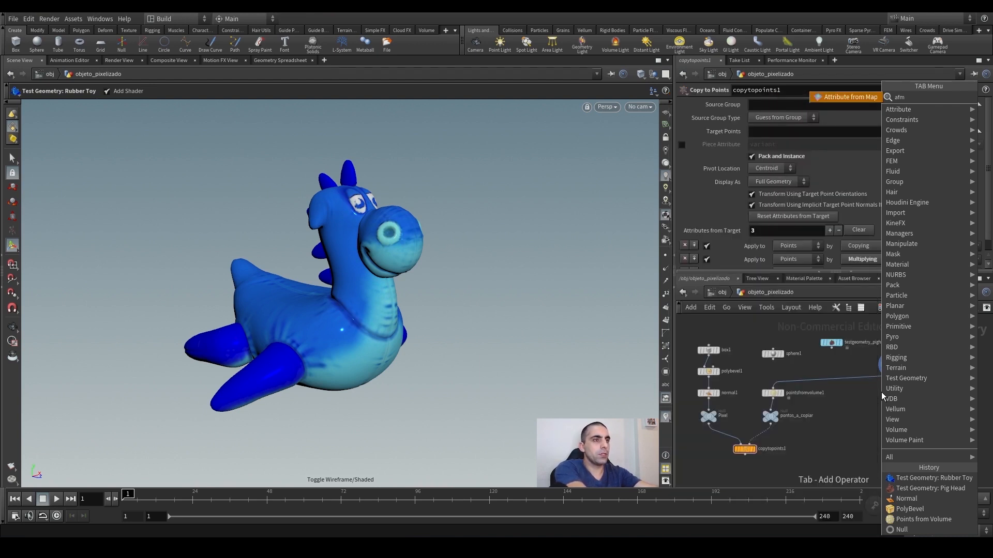
{"action": "key", "text": "Return"}
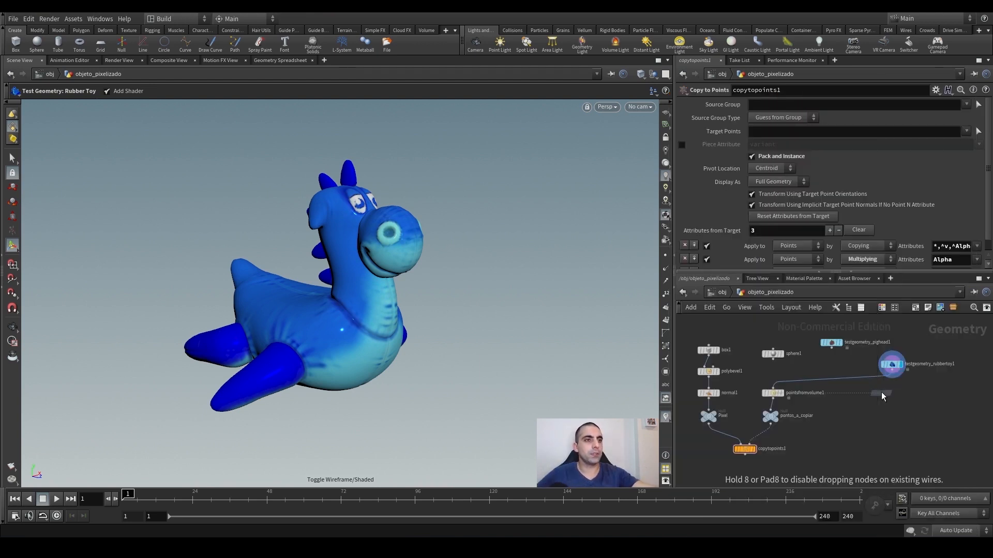
{"action": "left_click", "coordinate": [885, 385]}
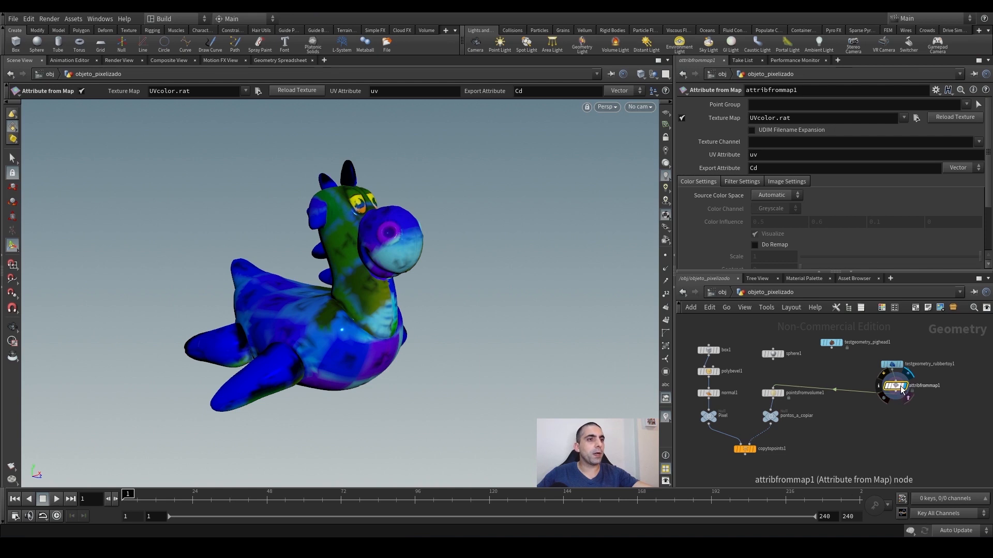
Step: Check the Attribute from Map node's texture map, and display testgeometry_rubbertoy1 to compare with the toy's original colours
{"action": "left_click", "coordinate": [790, 120]}
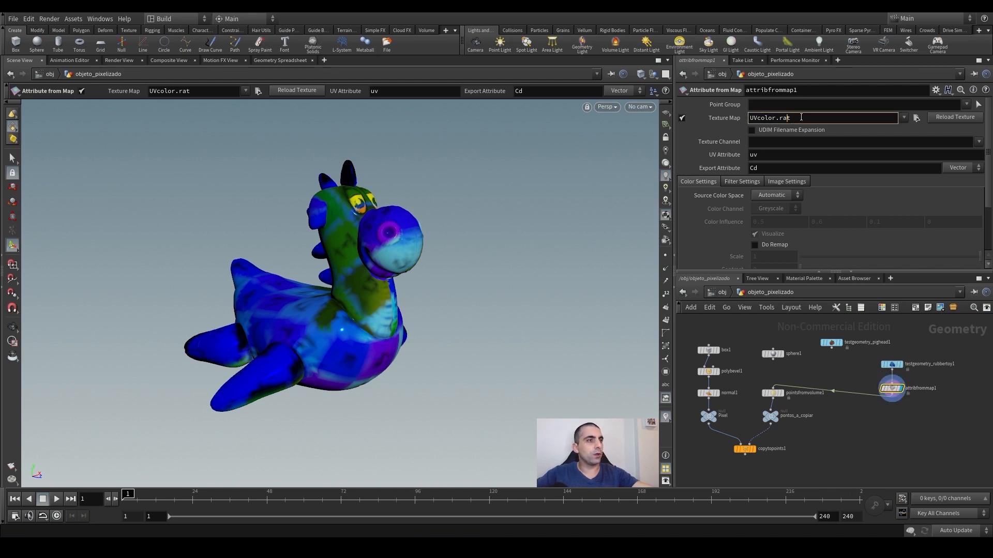
{"action": "left_click_drag", "start_coordinate": [801, 117], "coordinate": [727, 118]}
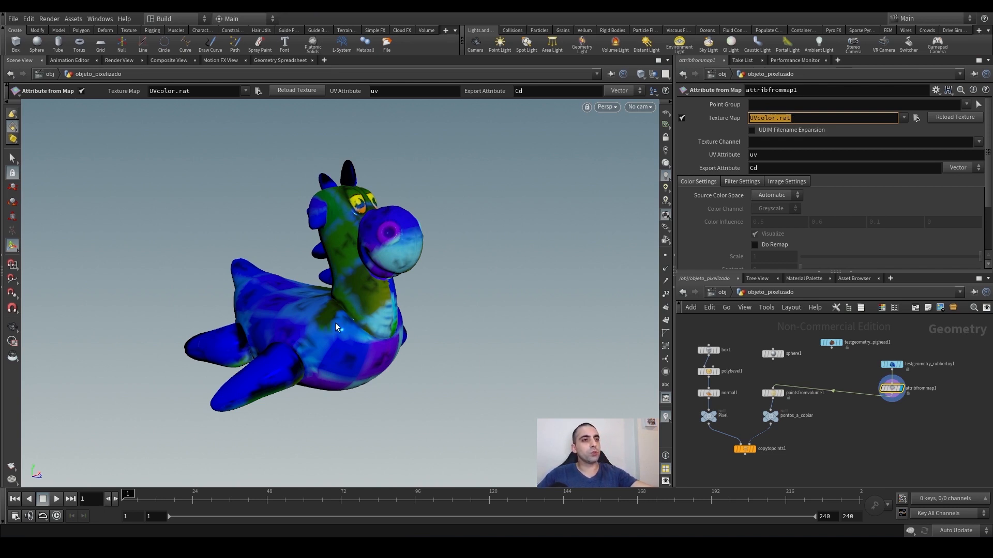
{"action": "left_click", "coordinate": [892, 365]}
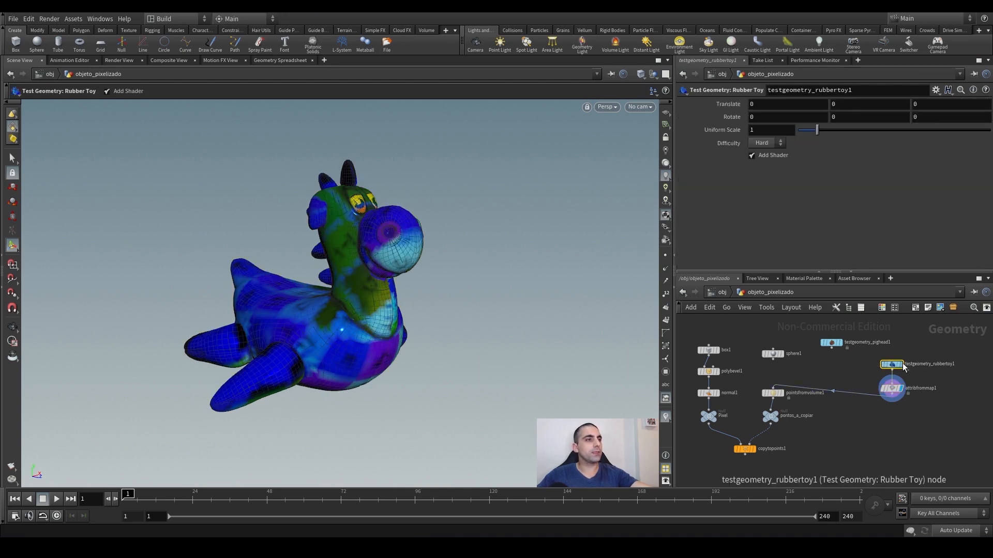
{"action": "left_click", "coordinate": [900, 364]}
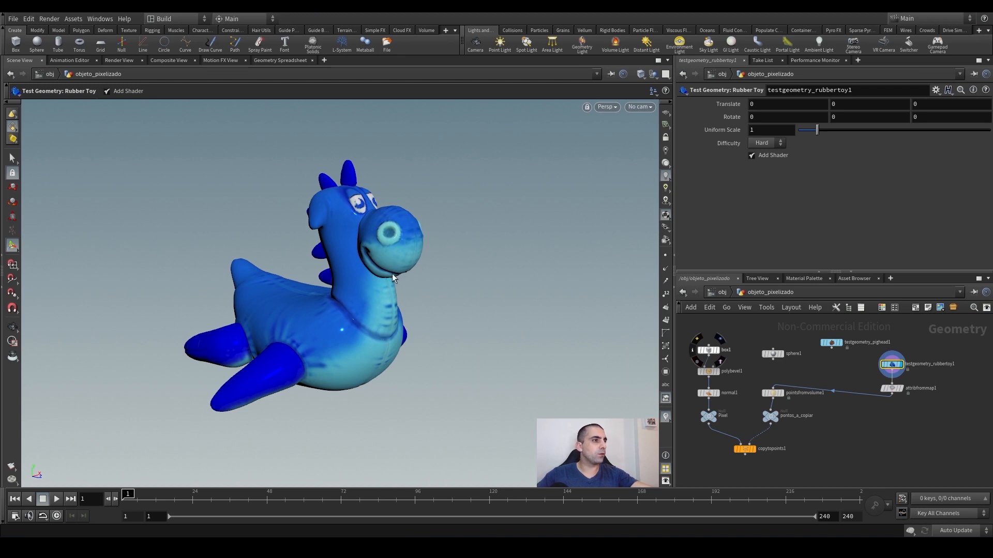
Step: Space out the test geometry nodes and insert an Attribute Delete node between testgeometry_rubbertoy1 and attribfrommap1
{"action": "scroll", "coordinate": [859, 349], "scroll_direction": "up", "scroll_amount": 4}
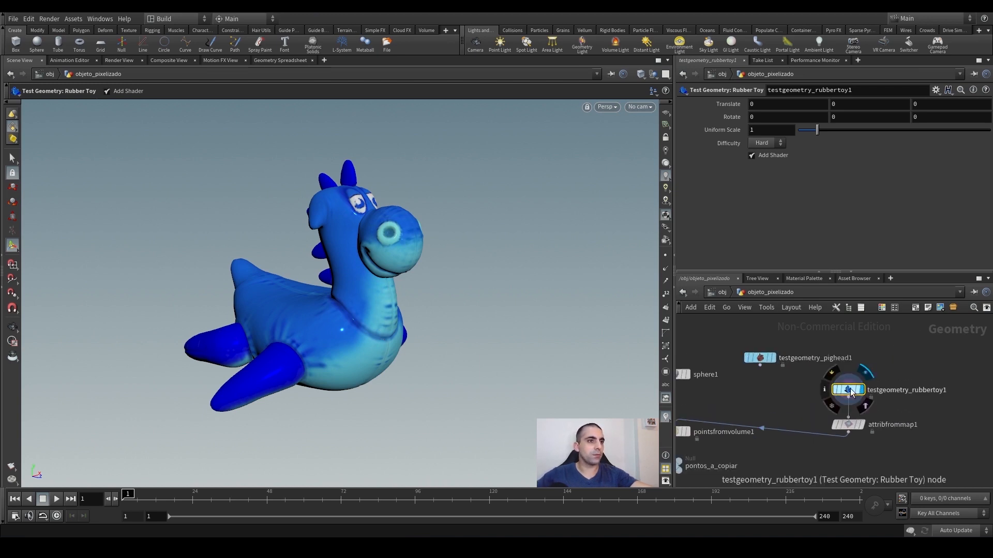
{"action": "left_click_drag", "start_coordinate": [850, 389], "coordinate": [850, 348]}
{"action": "left_click_drag", "start_coordinate": [775, 361], "coordinate": [743, 346]}
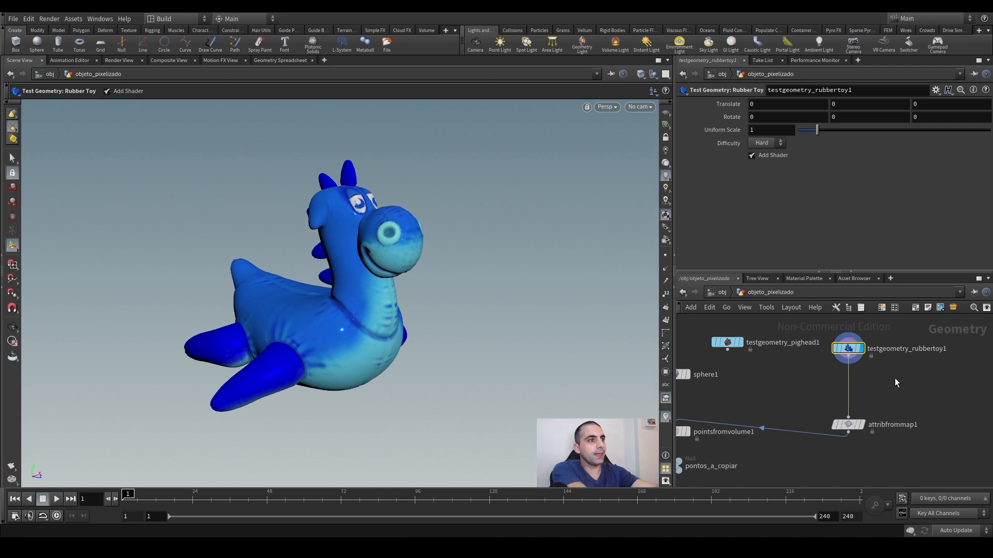
{"action": "key", "text": "Tab"}
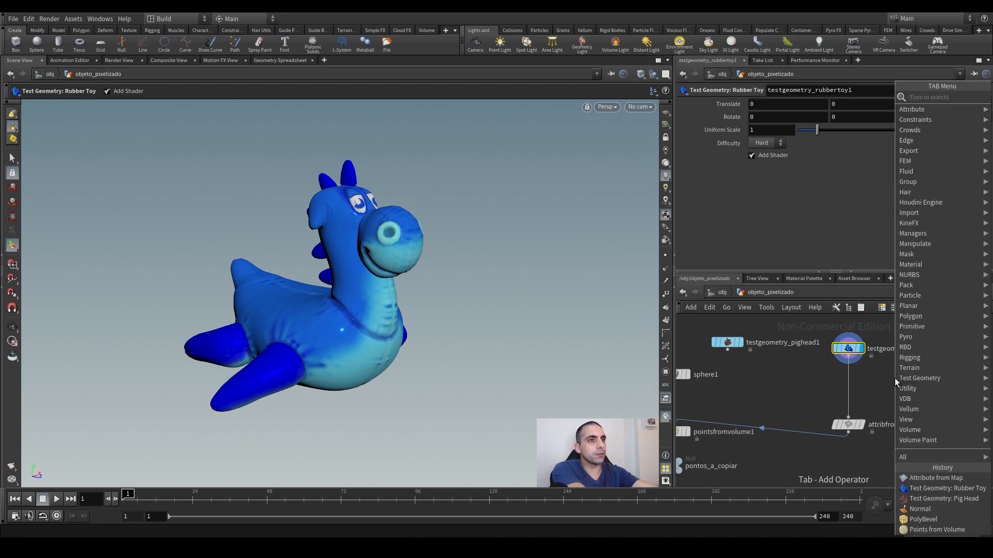
{"action": "type", "text": "atdele"}
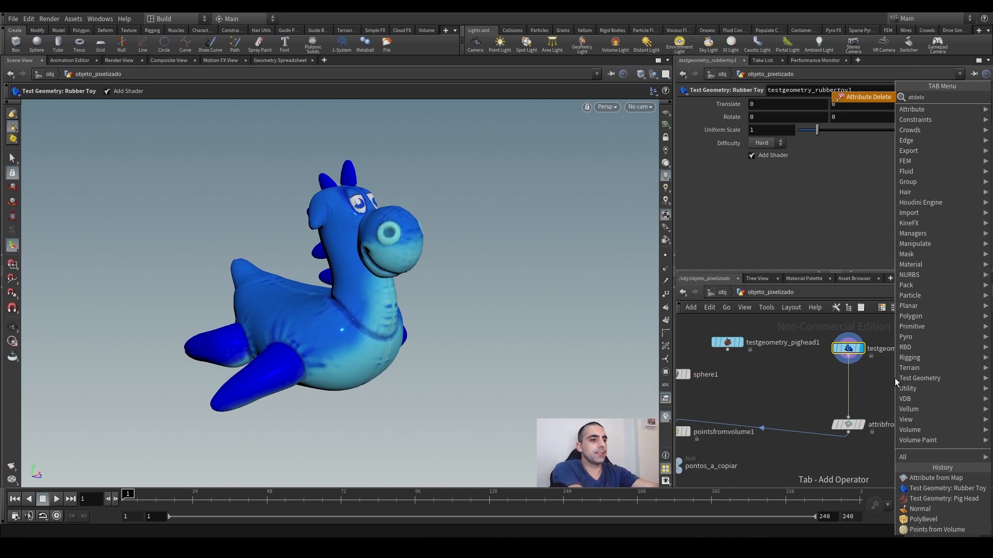
{"action": "key", "text": "Return"}
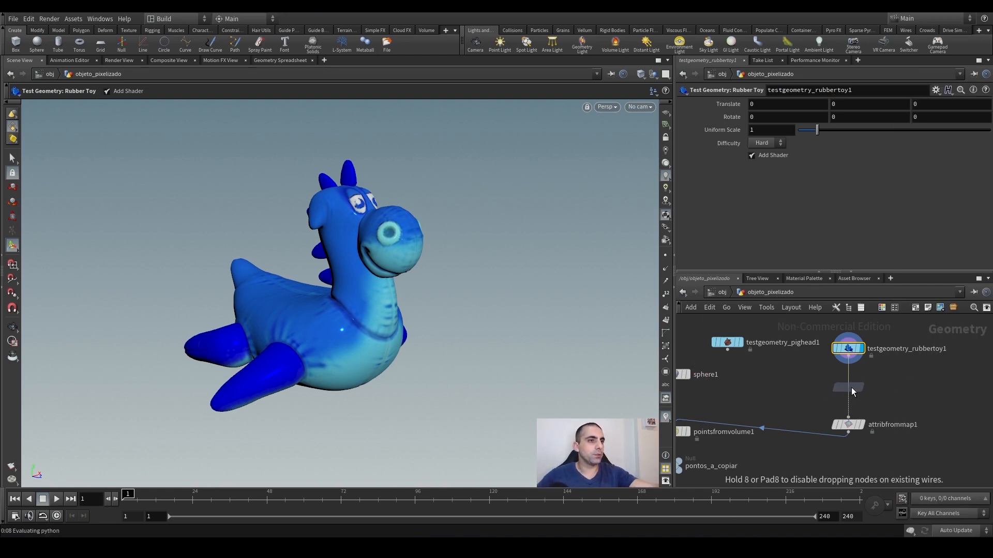
{"action": "left_click", "coordinate": [851, 386]}
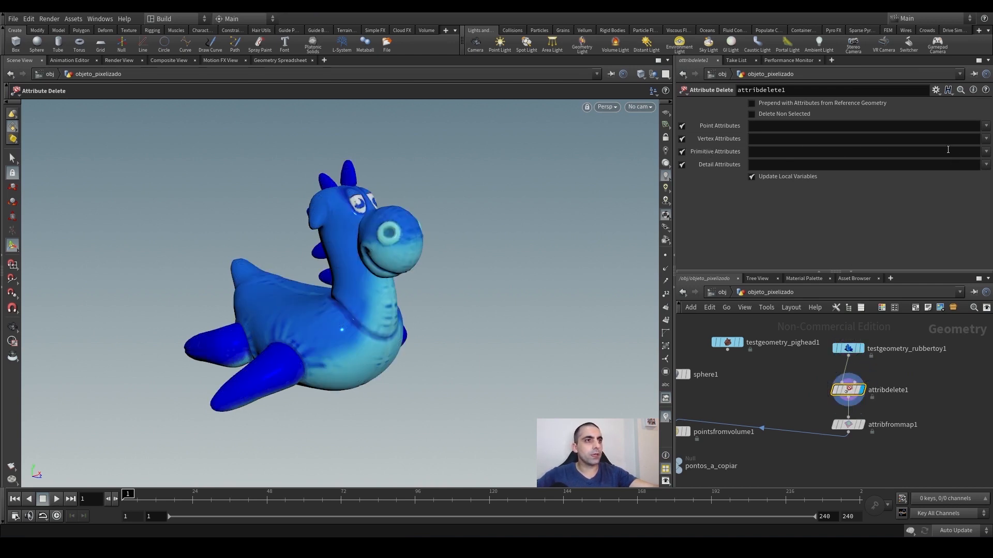
Step: Delete the primitive attribute shop_materialpath in attribdelete1 and disable point, vertex and detail attribute deletion
{"action": "left_click", "coordinate": [986, 151]}
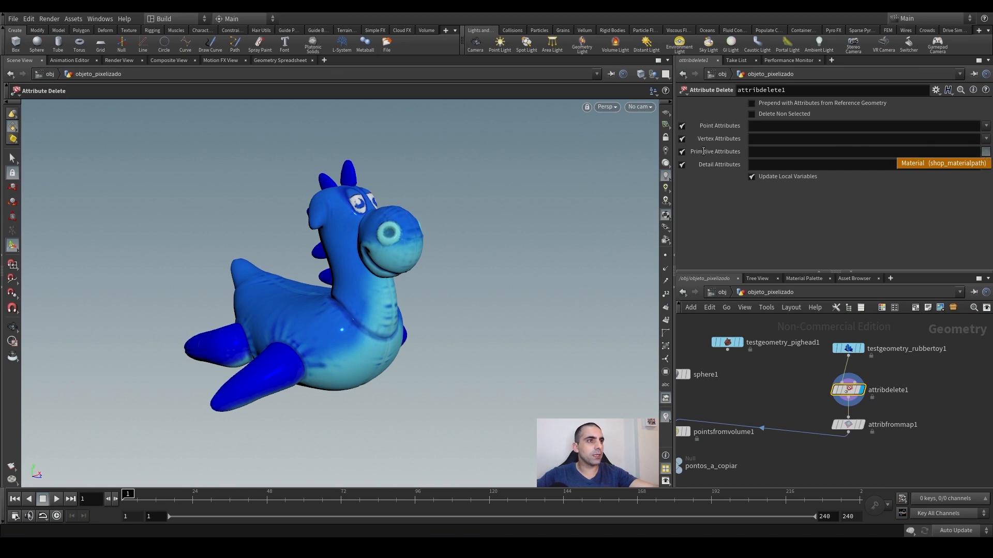
{"action": "left_click", "coordinate": [919, 161]}
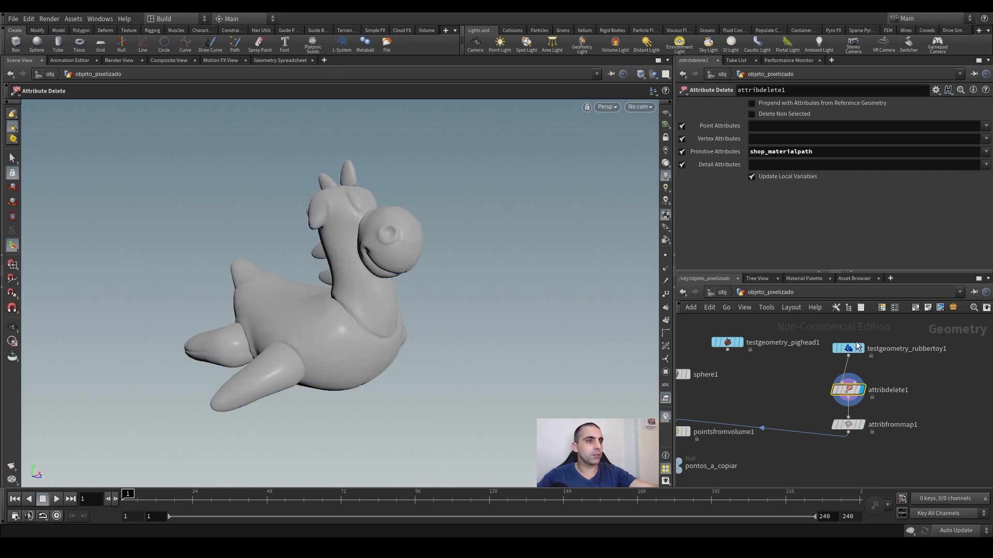
{"action": "mouse_move", "coordinate": [852, 350]}
{"action": "mouse_move", "coordinate": [850, 396]}
{"action": "left_click", "coordinate": [682, 126]}
{"action": "left_click", "coordinate": [681, 139]}
{"action": "left_click", "coordinate": [682, 164]}
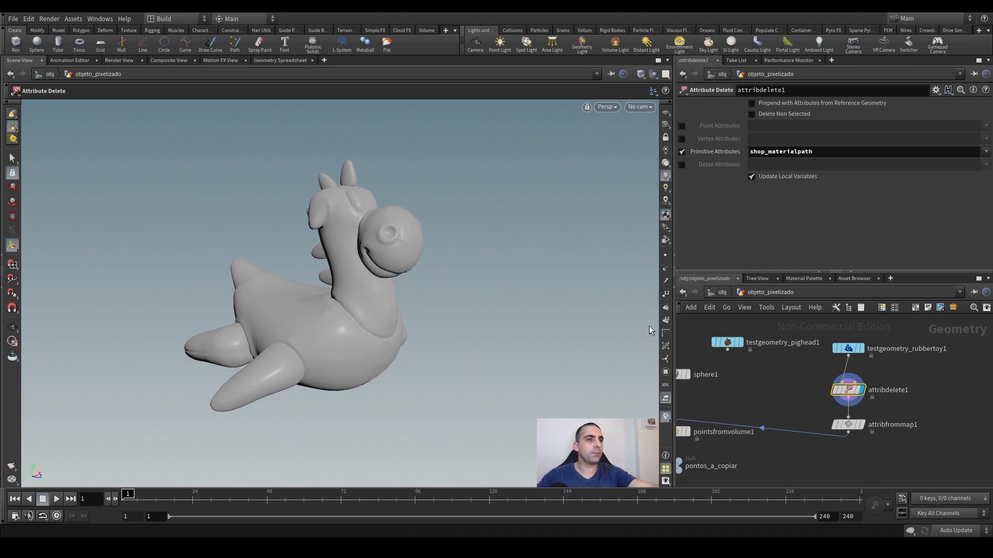
Step: Display attribfrommap1 in the viewport and show its parameters
{"action": "mouse_move", "coordinate": [854, 425]}
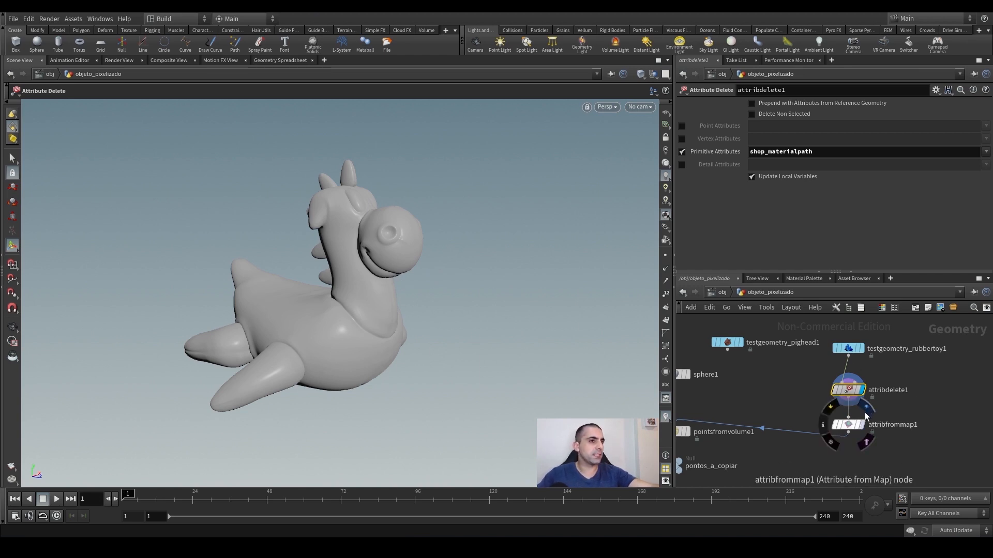
{"action": "left_click", "coordinate": [862, 413]}
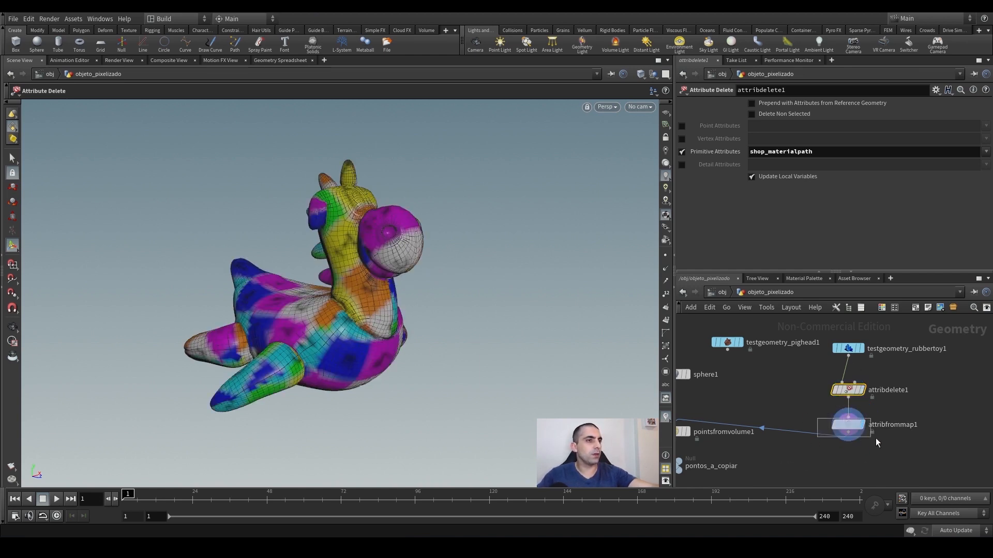
{"action": "left_click", "coordinate": [857, 435]}
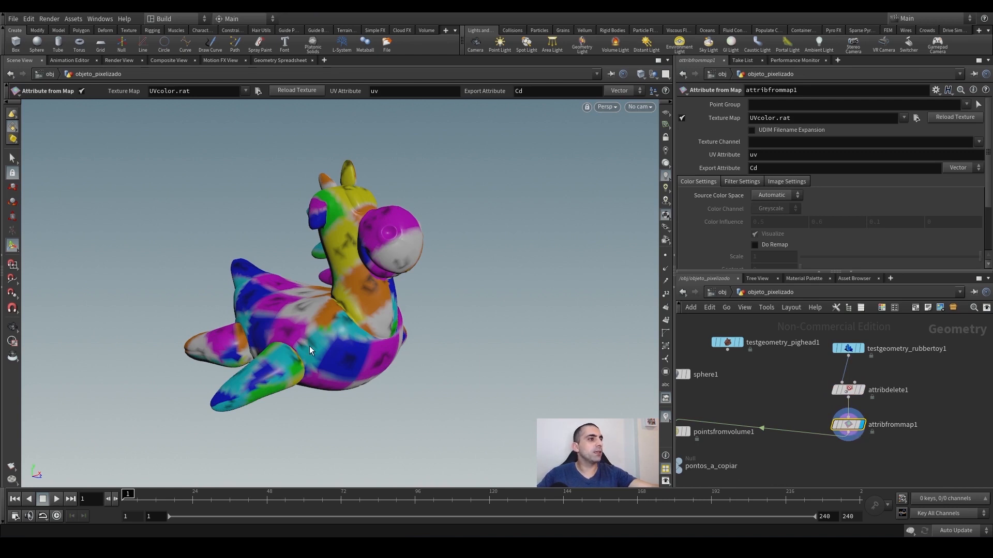
{"action": "mouse_move", "coordinate": [843, 427]}
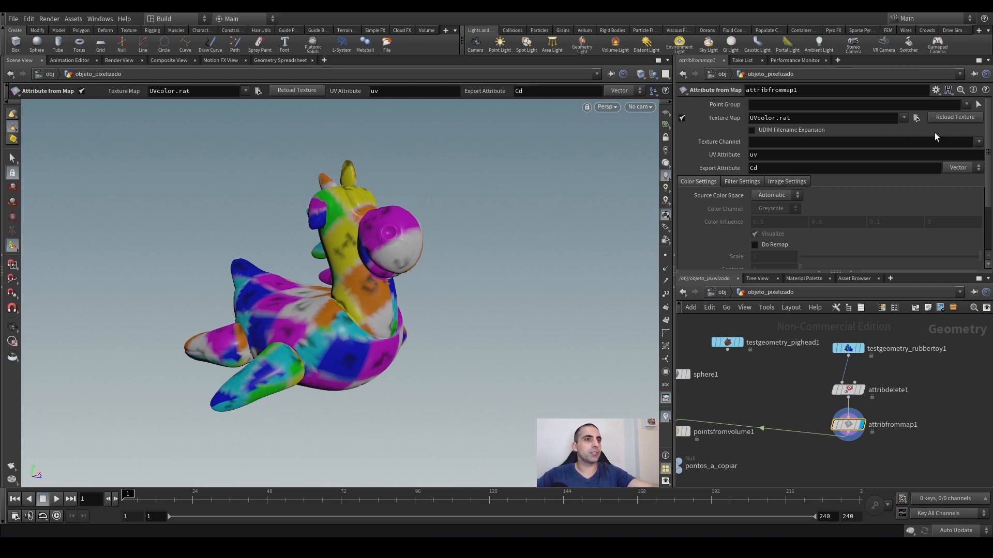
{"action": "left_click", "coordinate": [915, 118]}
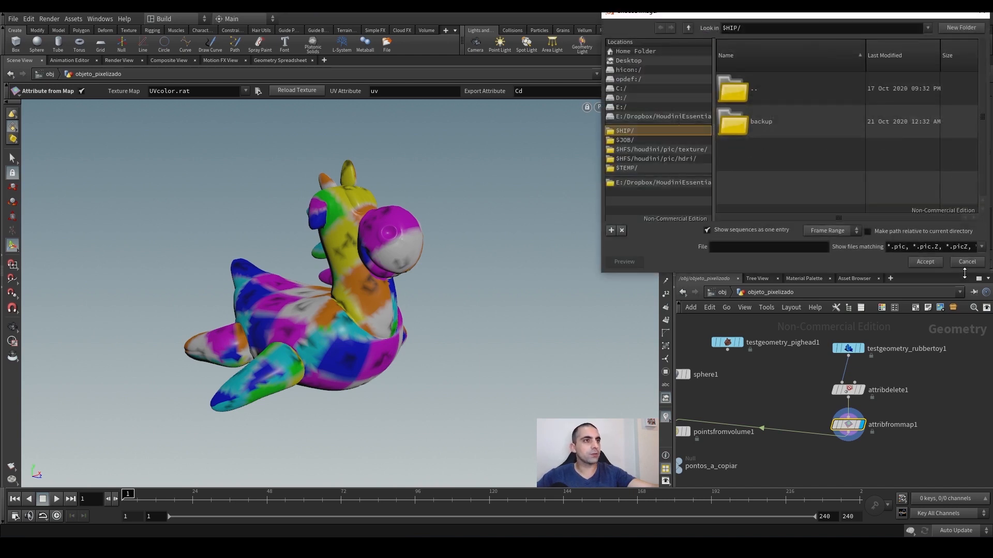
{"action": "left_click", "coordinate": [965, 261]}
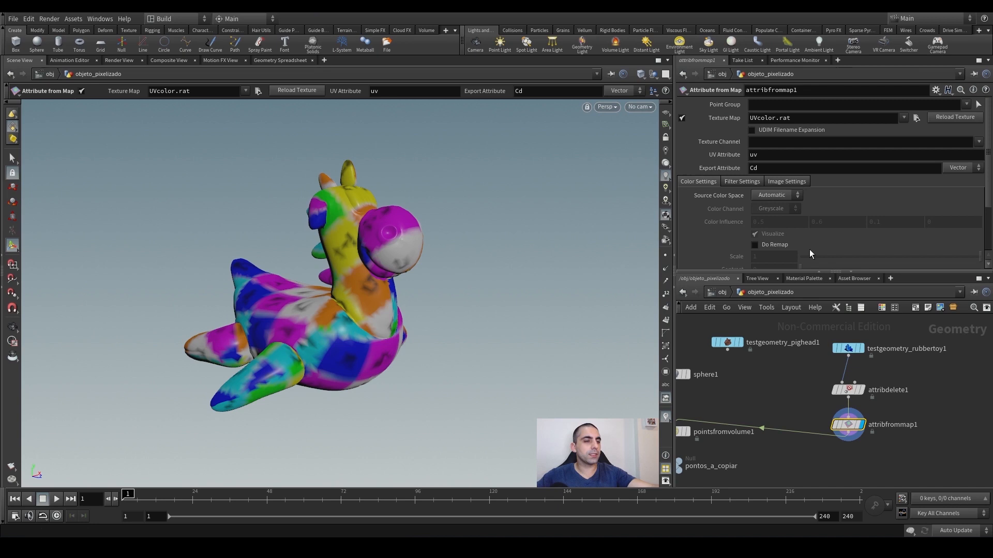
Step: Inside testgeometry_rubbertoy1's shopnet1 network, copy the base colour texture parameter of the ToyShader material
{"action": "double_click", "coordinate": [852, 352]}
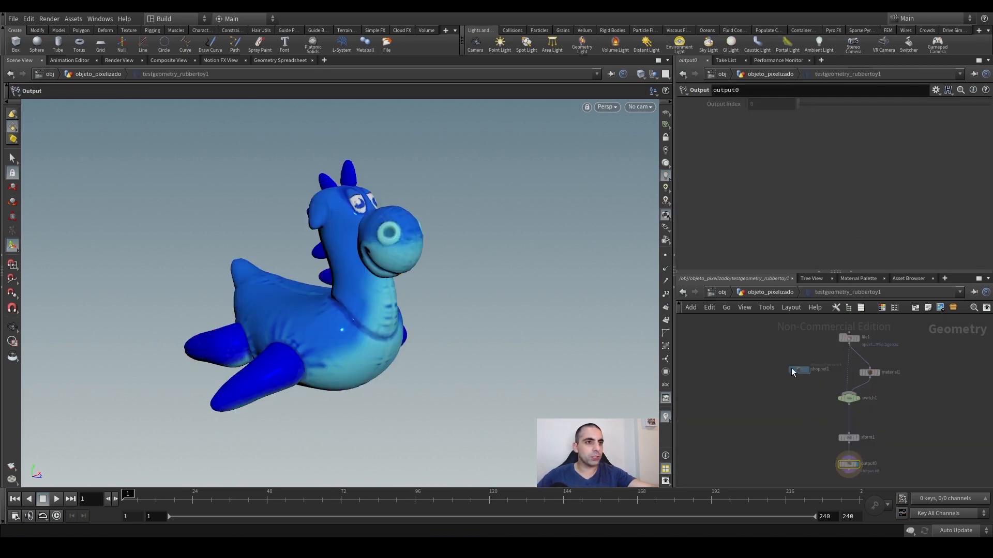
{"action": "left_click", "coordinate": [770, 292]}
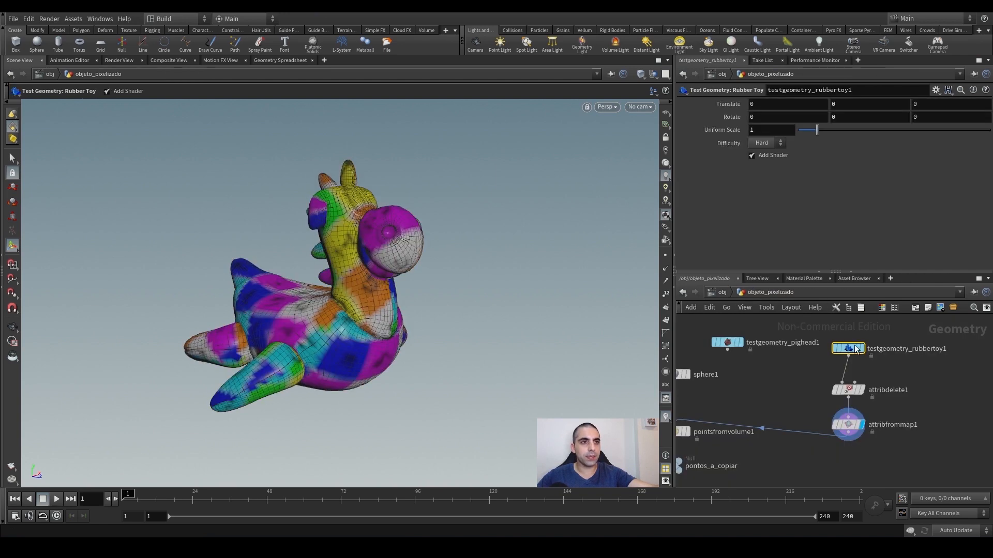
{"action": "double_click", "coordinate": [850, 349]}
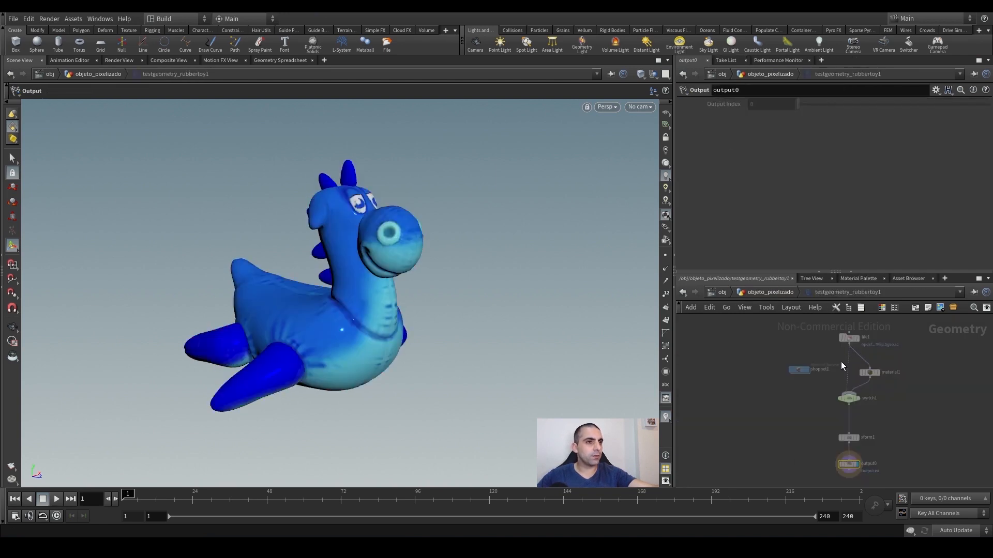
{"action": "scroll", "coordinate": [809, 381], "scroll_direction": "up", "scroll_amount": 2}
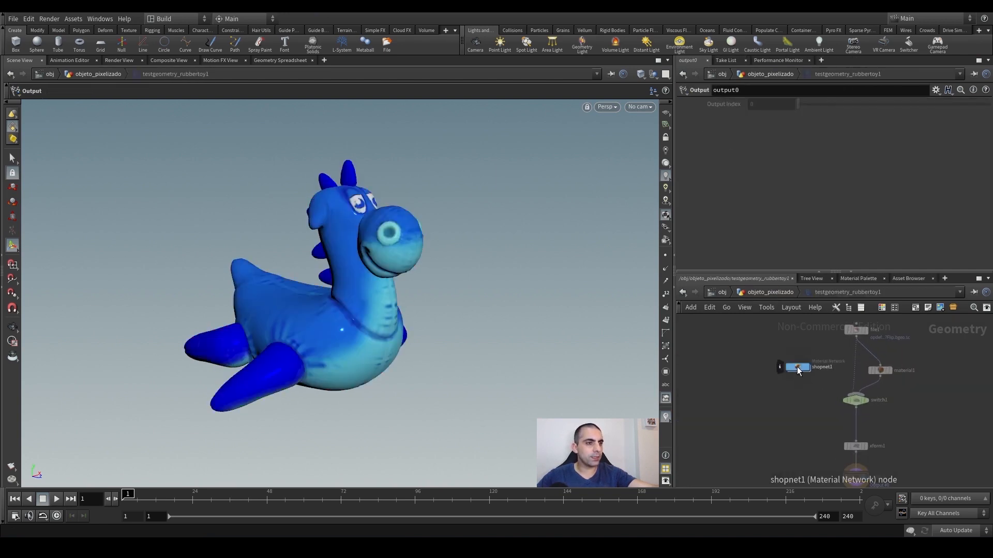
{"action": "double_click", "coordinate": [798, 367]}
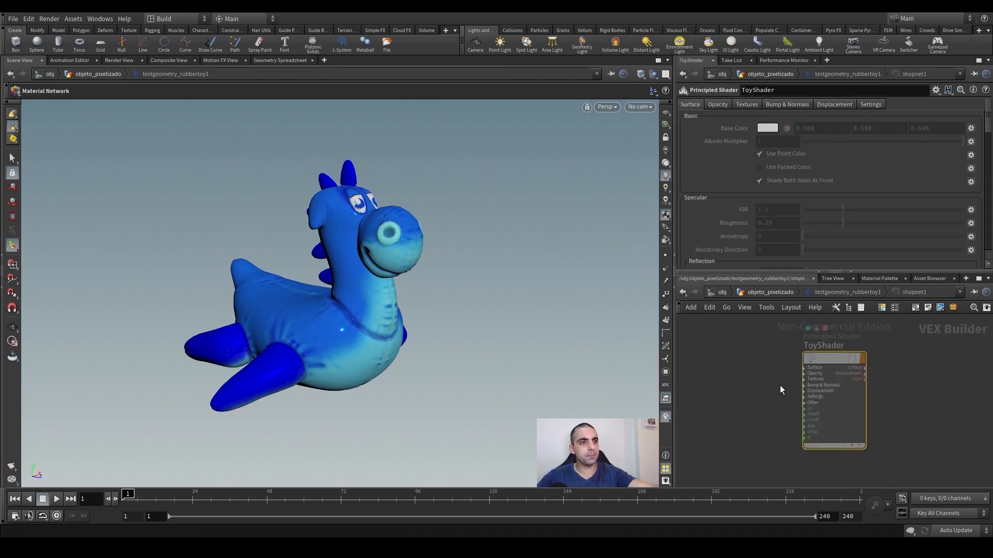
{"action": "mouse_move", "coordinate": [814, 391]}
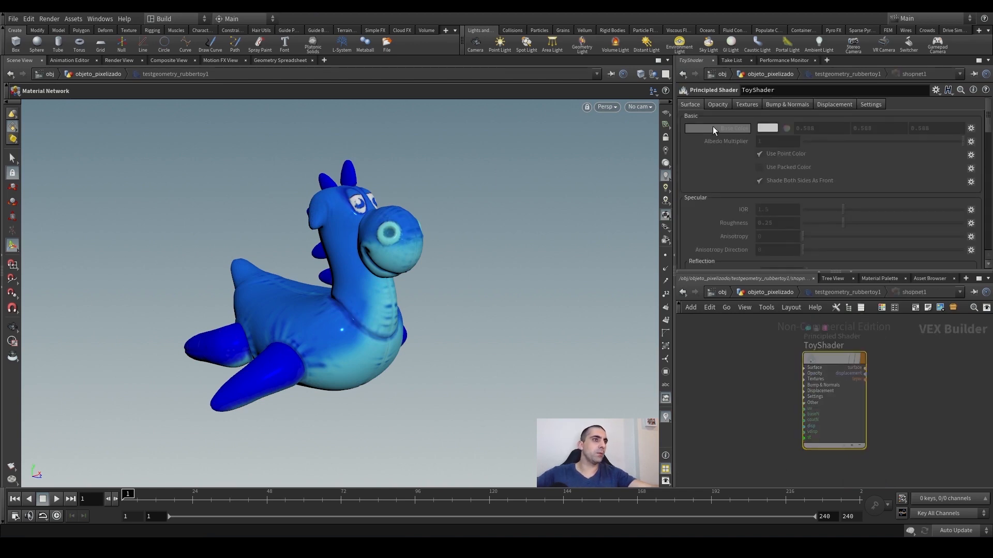
{"action": "left_click", "coordinate": [746, 104]}
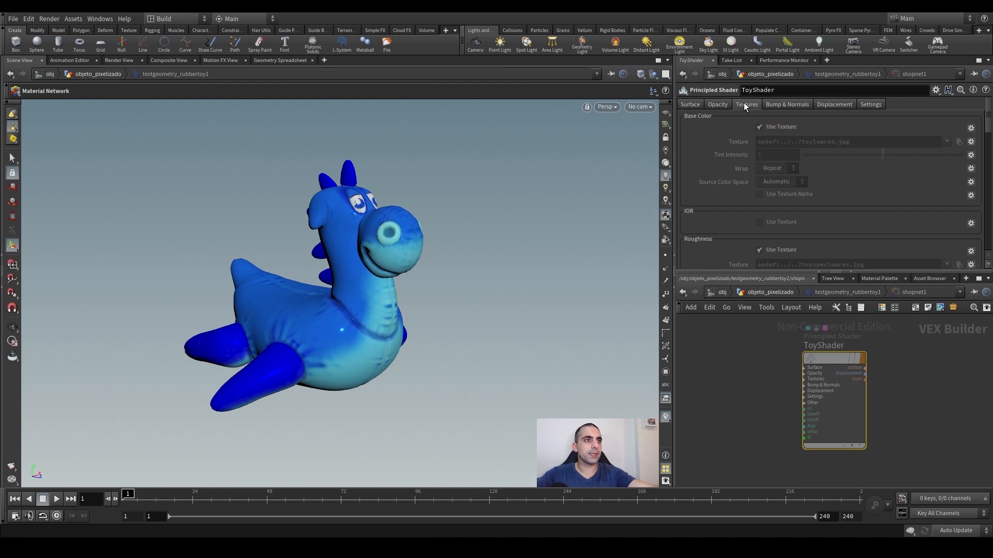
{"action": "right_click", "coordinate": [782, 142]}
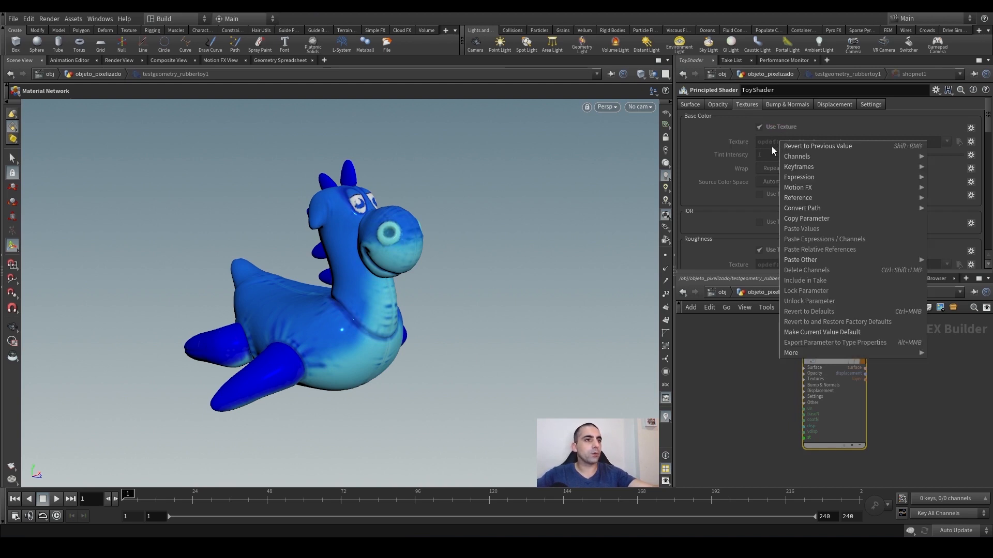
{"action": "left_click", "coordinate": [808, 219]}
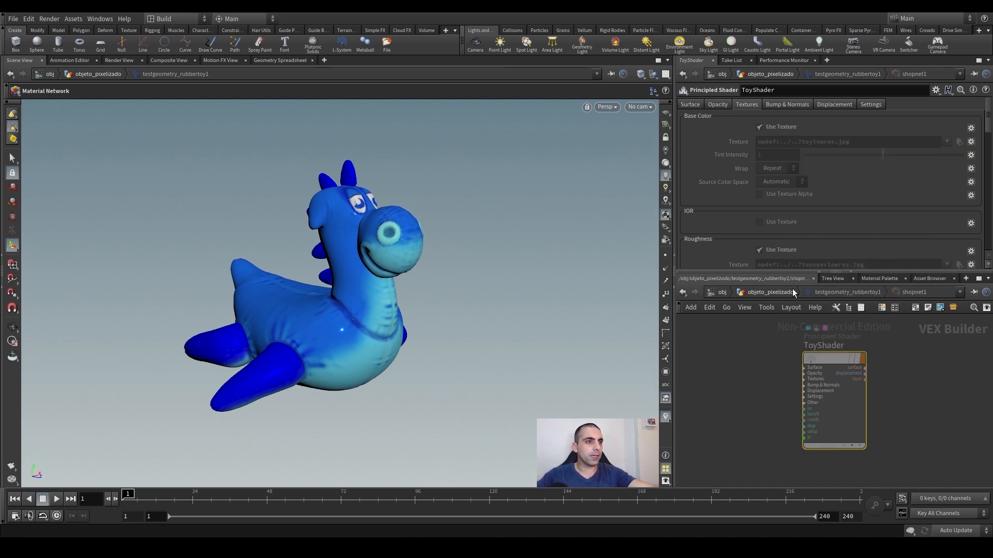
Step: Return to the objeto_pixelizado network and paste the copied parameter as a relative reference into attribfrommap1's texture map
{"action": "left_click", "coordinate": [769, 293]}
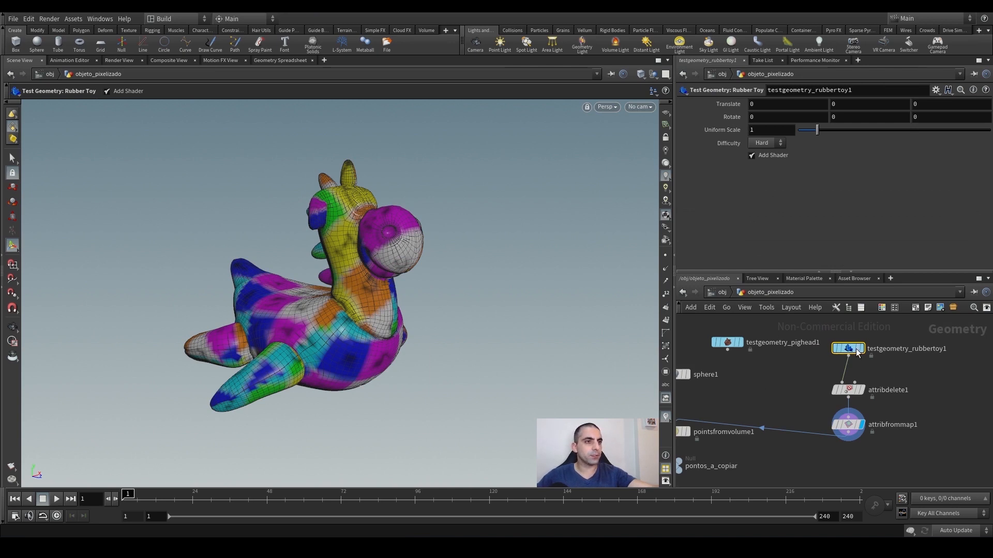
{"action": "mouse_move", "coordinate": [846, 348]}
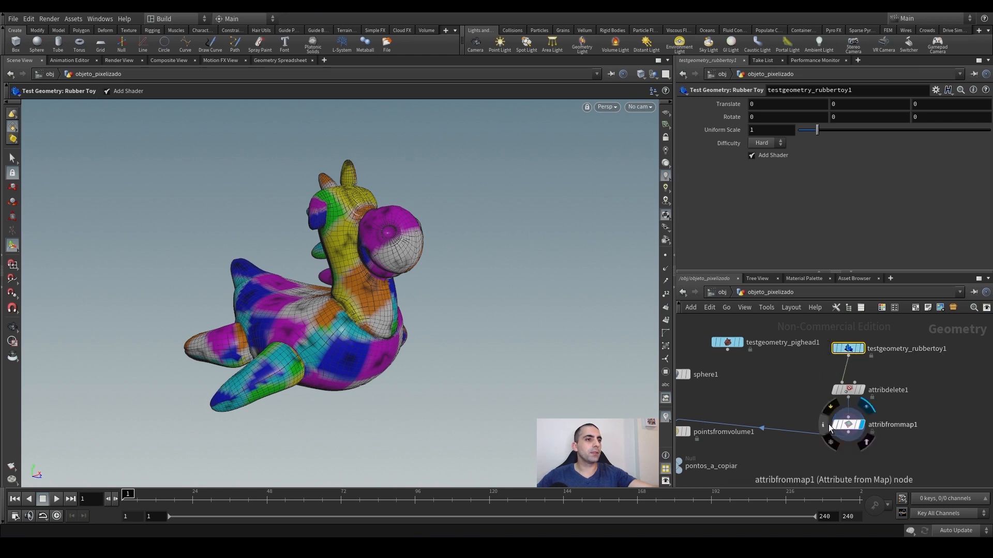
{"action": "left_click", "coordinate": [849, 424]}
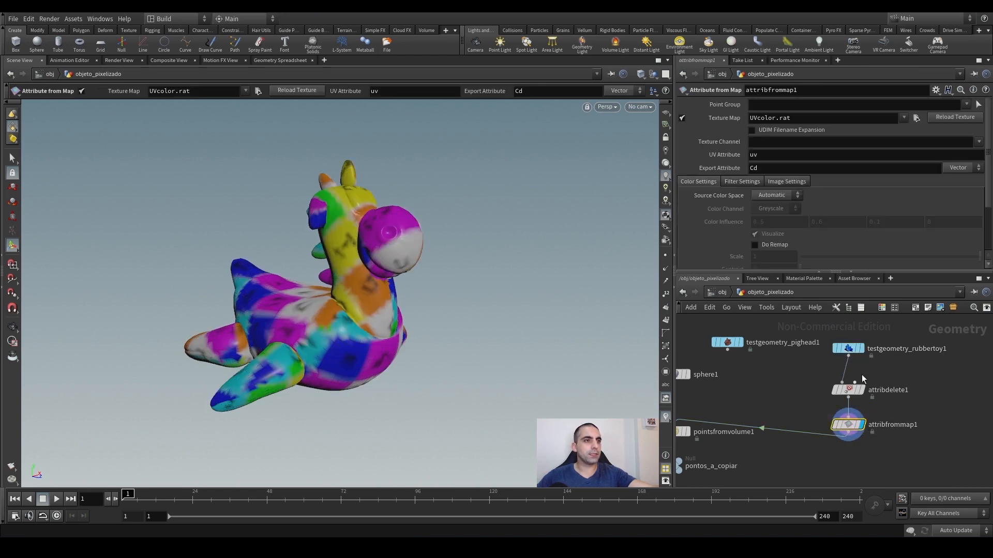
{"action": "right_click", "coordinate": [774, 119]}
{"action": "mouse_move", "coordinate": [787, 134]}
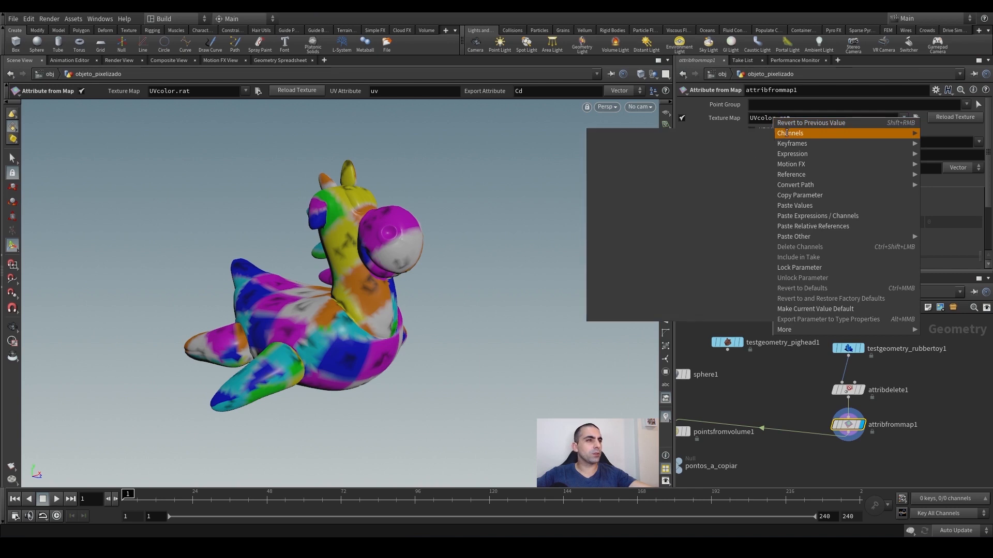
{"action": "left_click", "coordinate": [809, 226]}
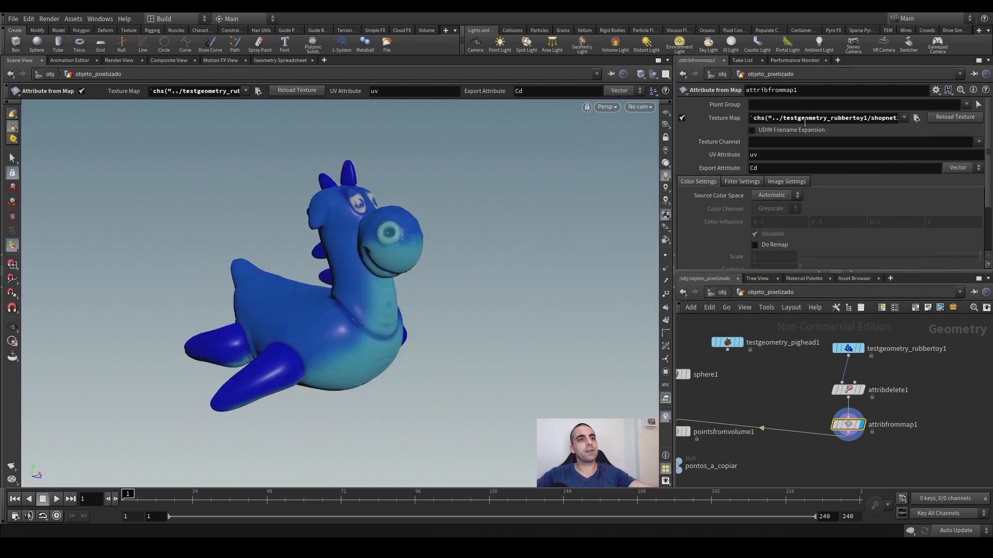
Step: Examine the colours mapped onto the toy's body in both shaded and wireframe display
{"action": "mouse_move", "coordinate": [847, 351]}
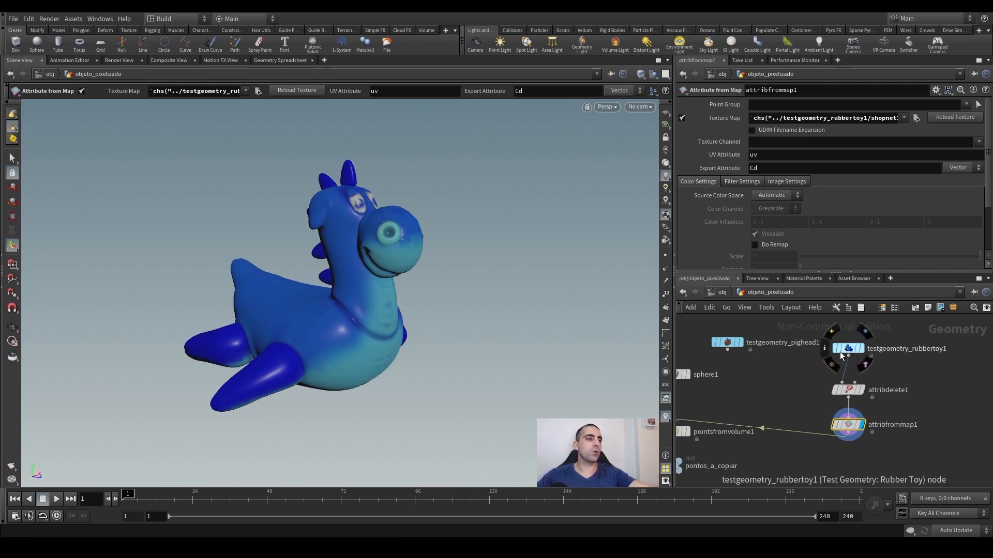
{"action": "key", "text": "Escape"}
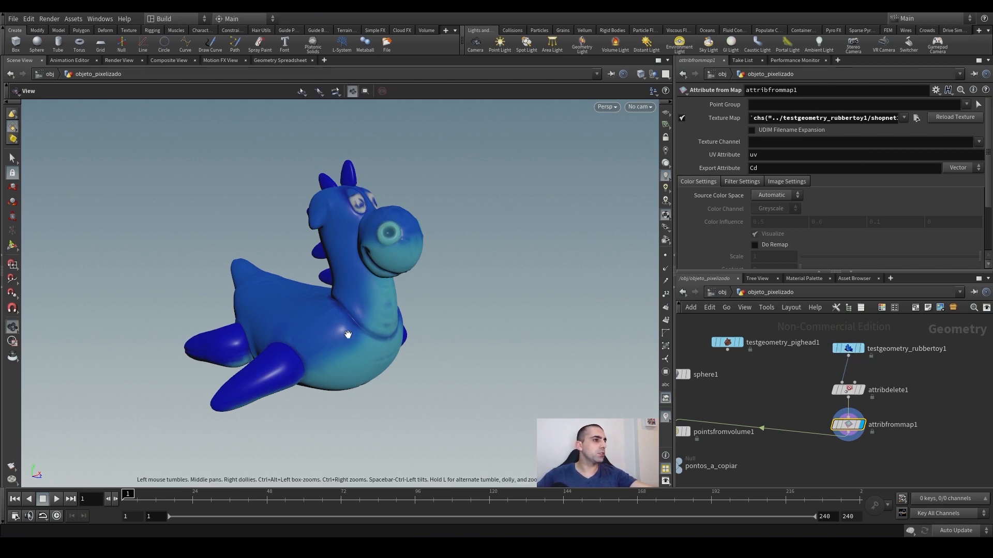
{"action": "left_click_drag", "start_coordinate": [373, 290], "coordinate": [333, 347]}
{"action": "key", "text": "Return"}
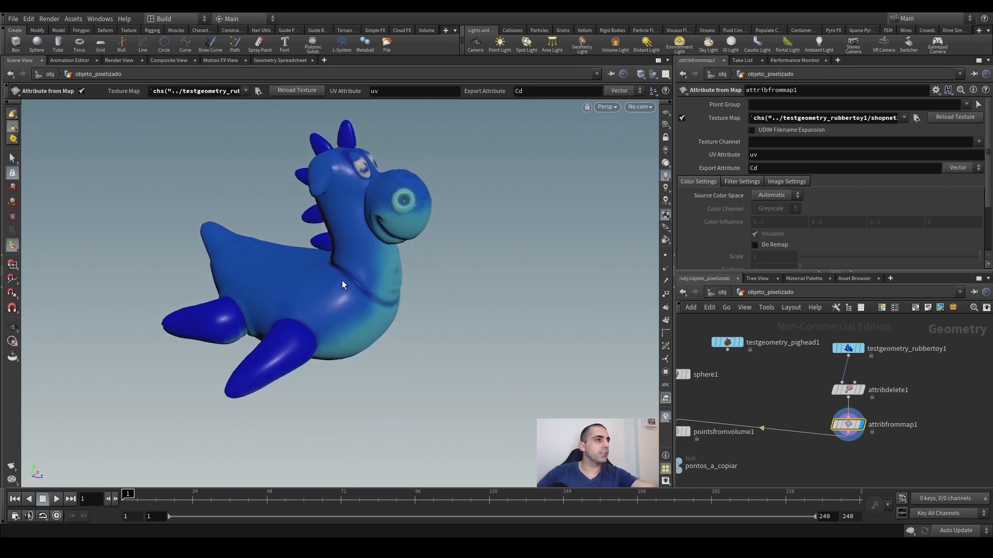
{"action": "key", "text": "w"}
{"action": "scroll", "coordinate": [341, 310], "scroll_direction": "up", "scroll_amount": 5}
{"action": "scroll", "coordinate": [339, 308], "scroll_direction": "up", "scroll_amount": 3}
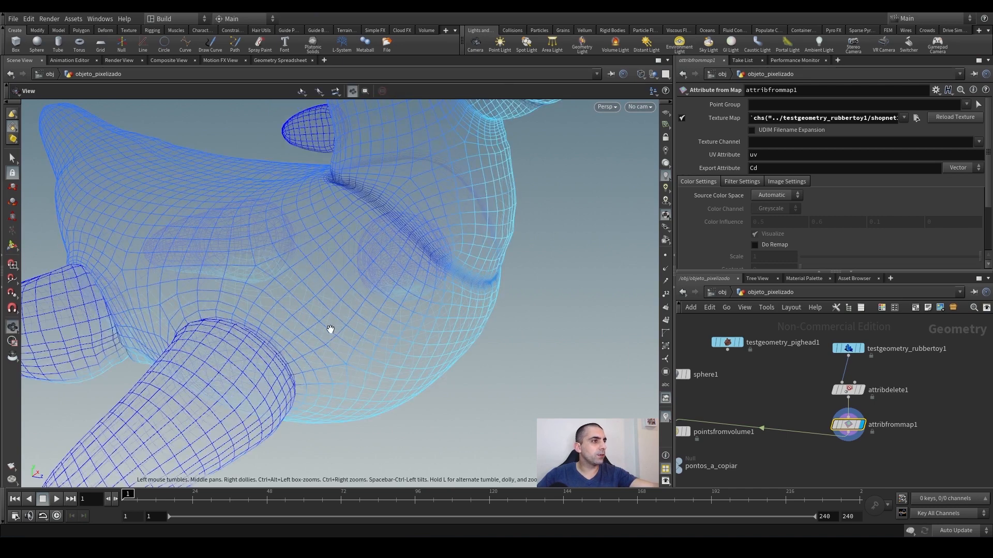
{"action": "key", "text": "w"}
{"action": "scroll", "coordinate": [292, 323], "scroll_direction": "down", "scroll_amount": 5}
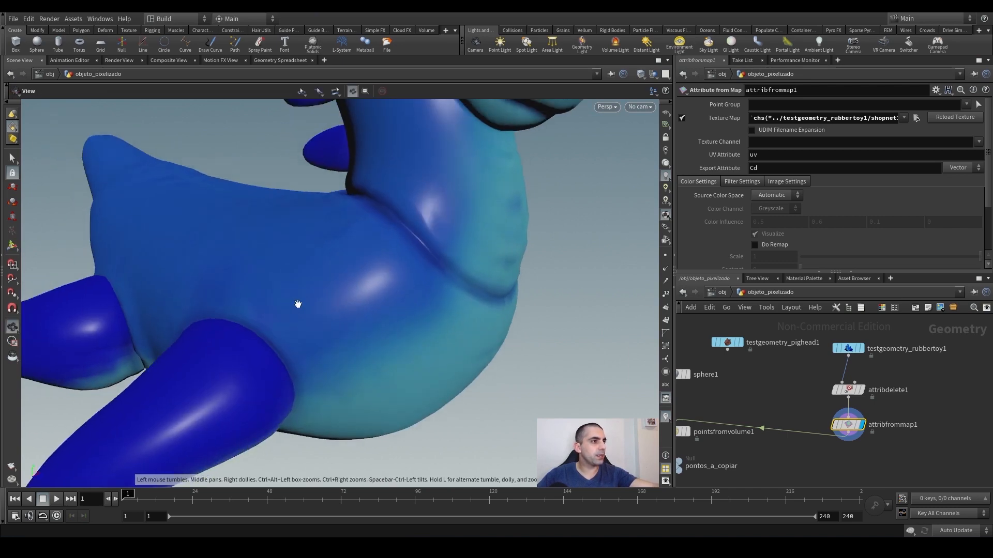
Step: Compare the original testgeometry_rubbertoy1 with attribfrommap1 in the viewport, checking attribfrommap1's mesh in wireframe
{"action": "left_click", "coordinate": [865, 365]}
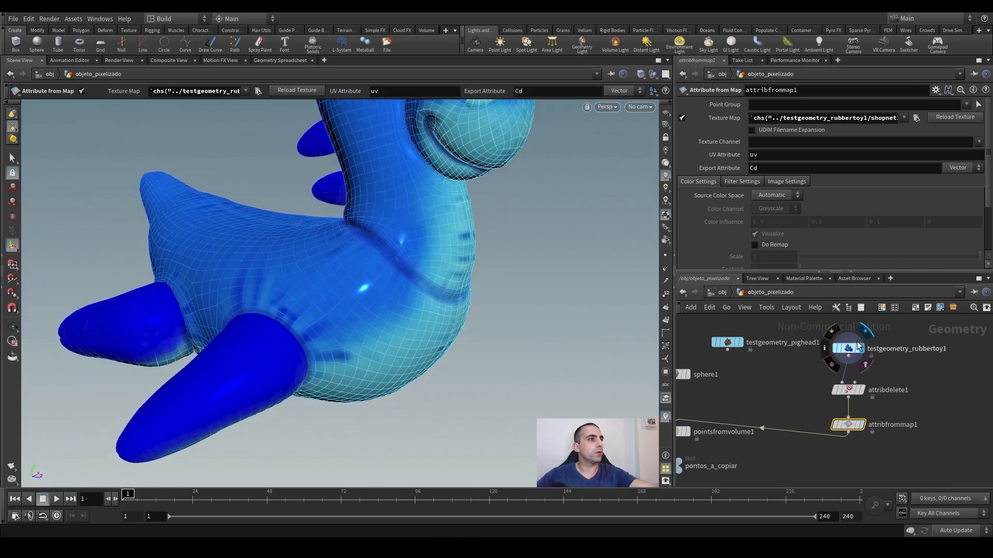
{"action": "scroll", "coordinate": [362, 281], "scroll_direction": "down", "scroll_amount": 5}
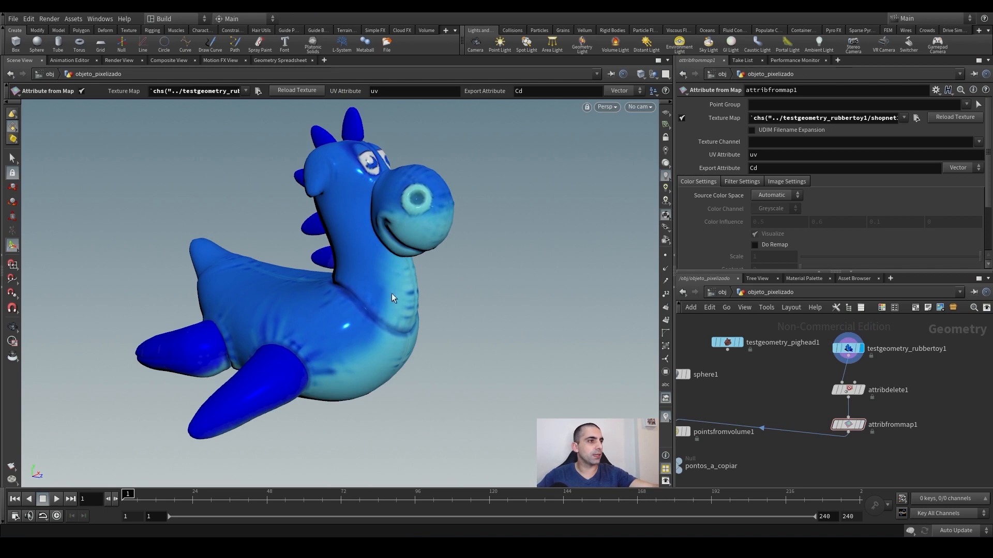
{"action": "left_click", "coordinate": [865, 408]}
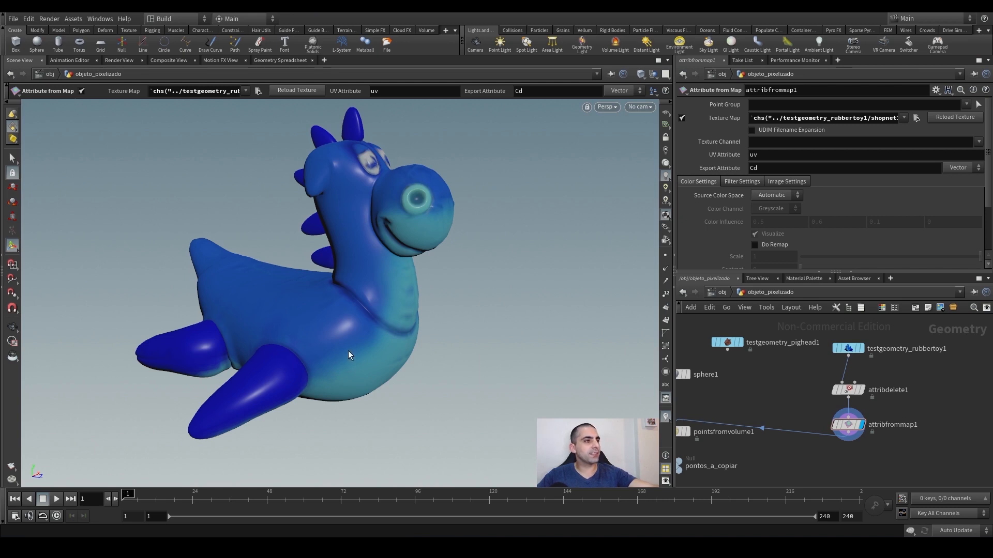
{"action": "key", "text": "w"}
{"action": "key", "text": "w"}
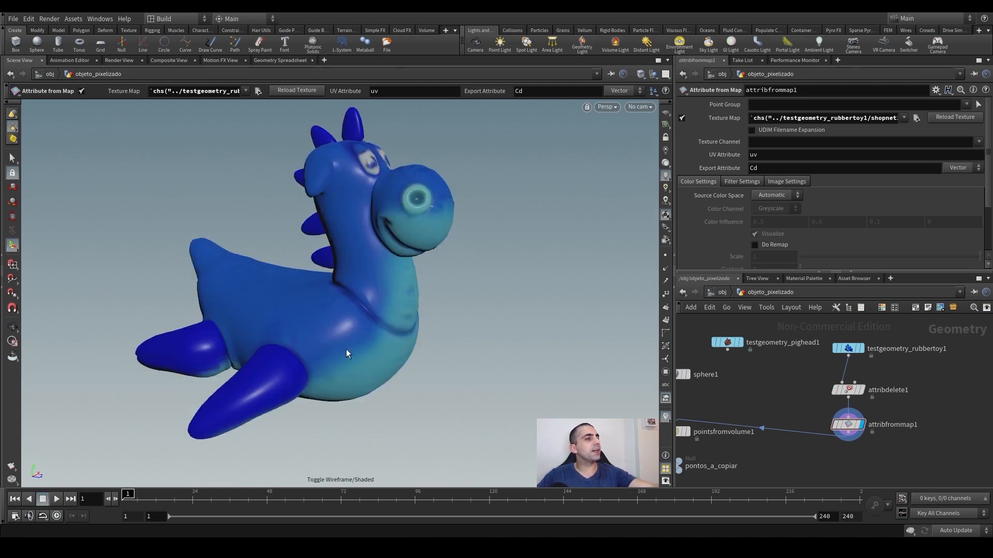
{"action": "key", "text": "w"}
{"action": "key", "text": "w"}
{"action": "key", "text": "w"}
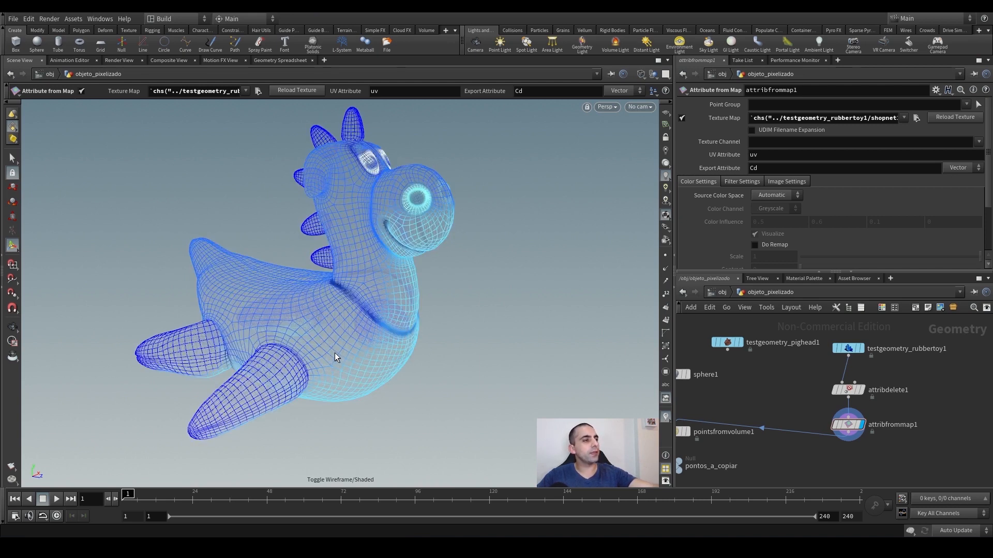
{"action": "key", "text": "w"}
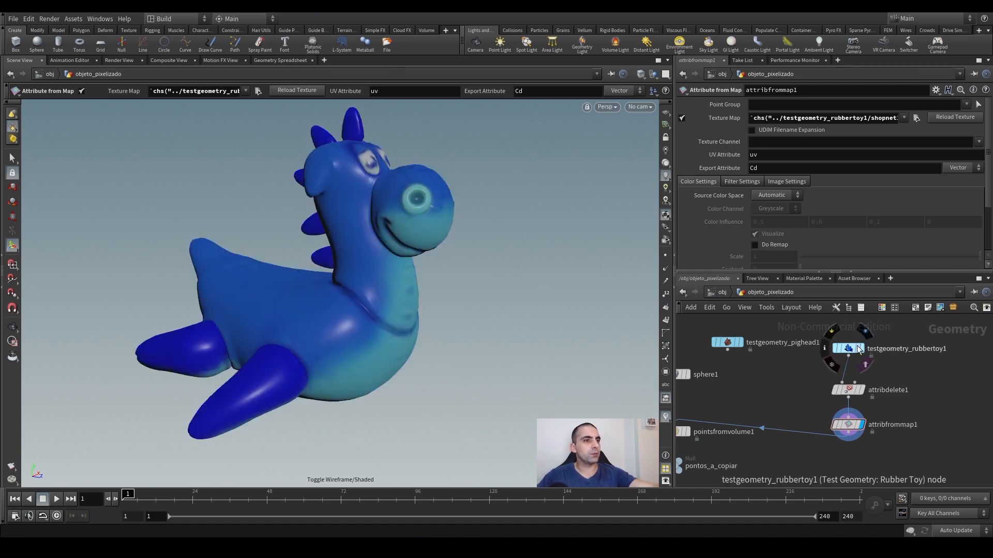
Step: Display testgeometry_rubbertoy1 and examine its texture detail against the polygon density on the belly, alternating wireframe and shaded display
{"action": "left_click", "coordinate": [859, 350]}
{"action": "scroll", "coordinate": [398, 317], "scroll_direction": "up", "scroll_amount": 5}
{"action": "key", "text": "w"}
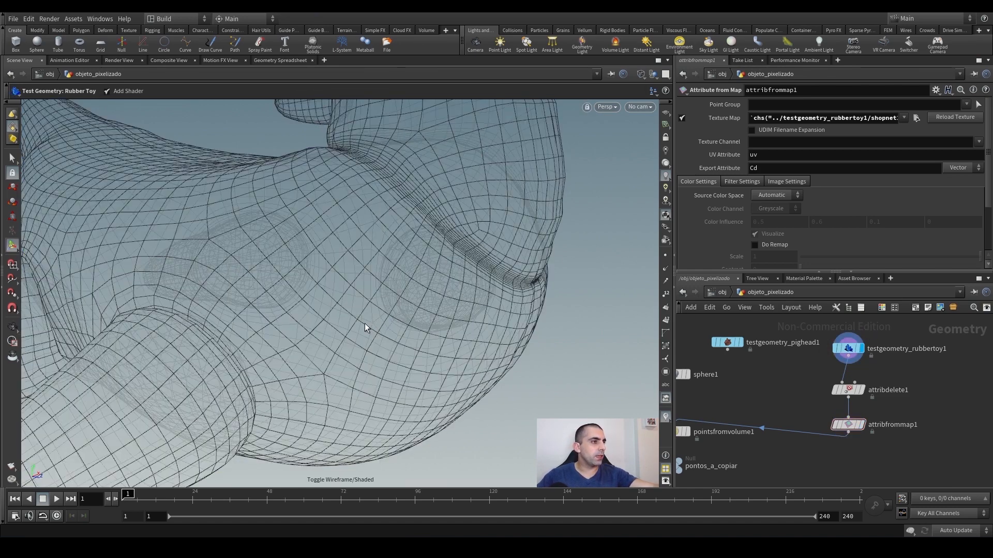
{"action": "key", "text": "w"}
{"action": "scroll", "coordinate": [354, 309], "scroll_direction": "up", "scroll_amount": 5}
{"action": "key", "text": "w"}
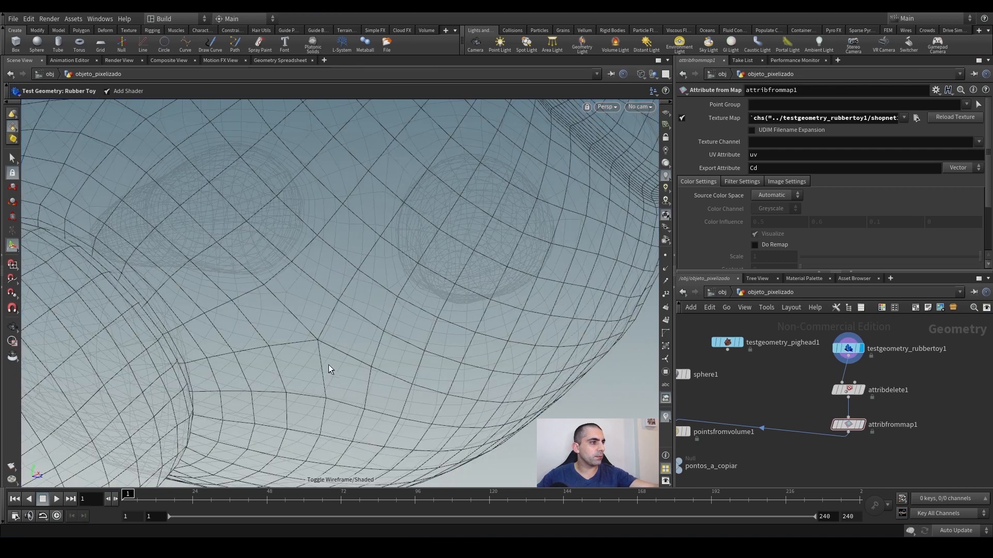
{"action": "key", "text": "w"}
{"action": "key", "text": "w"}
{"action": "key", "text": "w"}
{"action": "key", "text": "w"}
{"action": "key", "text": "w"}
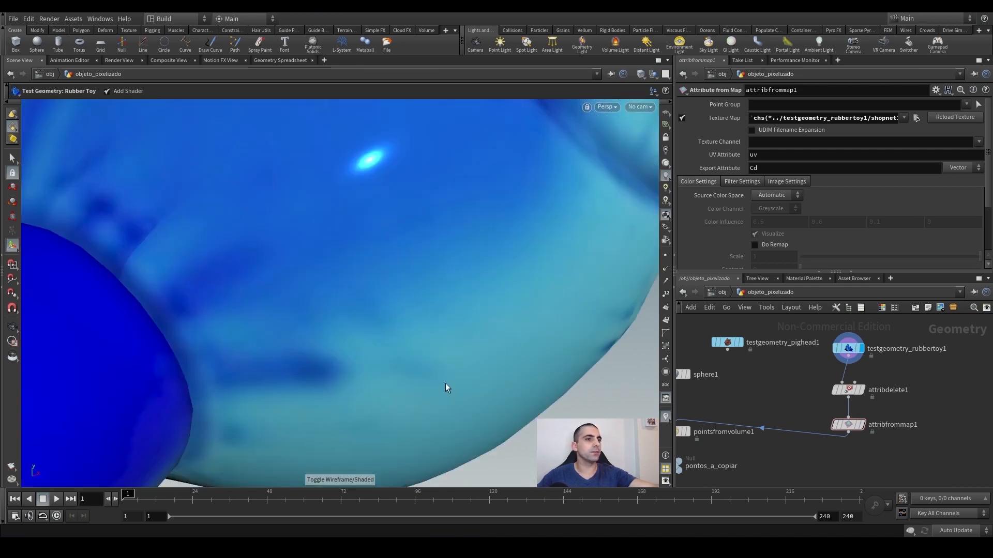
Step: Display attribfrommap1 and examine how its point colours follow the mesh, on the belly and the whole toy, in wireframe and shaded display
{"action": "left_click", "coordinate": [859, 420]}
{"action": "key", "text": "w"}
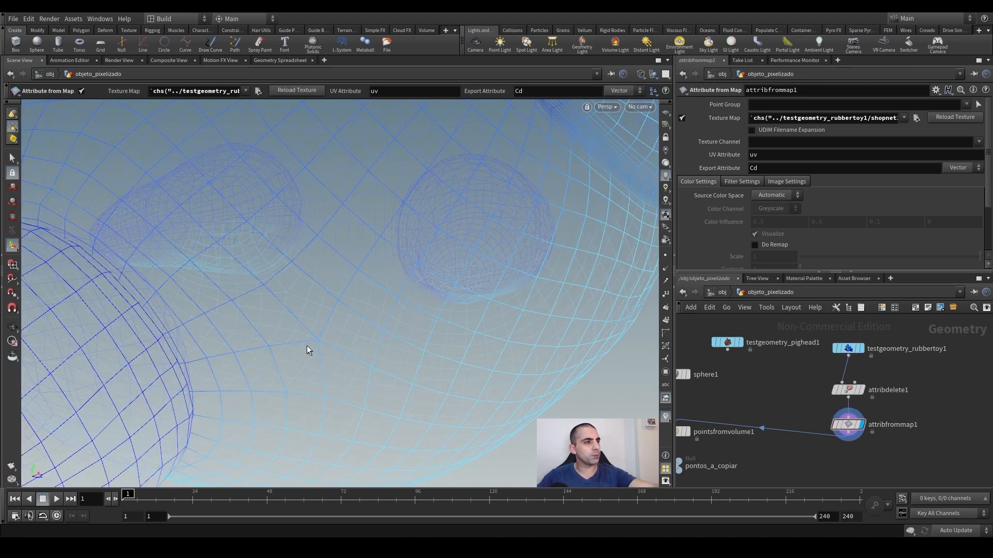
{"action": "key", "text": "w"}
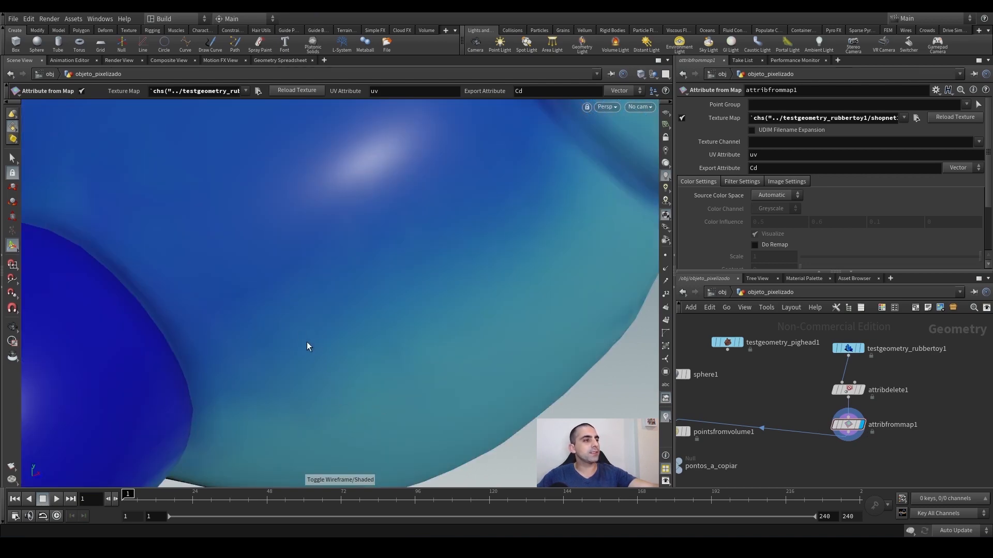
{"action": "key", "text": "w"}
{"action": "key", "text": "w"}
{"action": "key", "text": "w"}
{"action": "key", "text": "w"}
{"action": "right_click_drag", "start_coordinate": [304, 334], "coordinate": [282, 368], "text": "alt"}
{"action": "left_click_drag", "start_coordinate": [281, 368], "coordinate": [317, 359], "text": "alt"}
{"action": "middle_click_drag", "start_coordinate": [317, 359], "coordinate": [317, 369], "text": "alt"}
{"action": "left_click_drag", "start_coordinate": [317, 369], "coordinate": [325, 360], "text": "alt"}
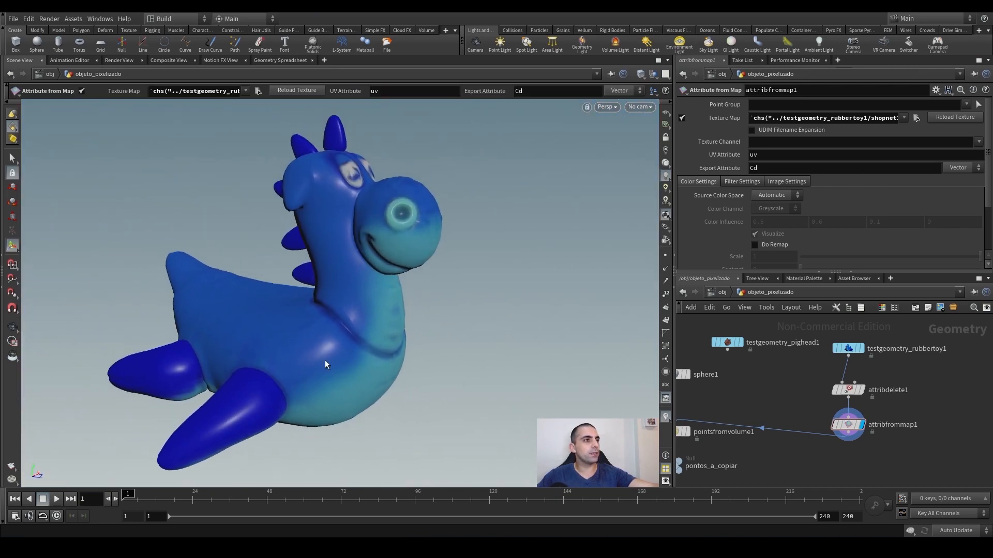
{"action": "key", "text": "w"}
{"action": "key", "text": "w"}
{"action": "key", "text": "w"}
{"action": "key", "text": "w"}
{"action": "key", "text": "w"}
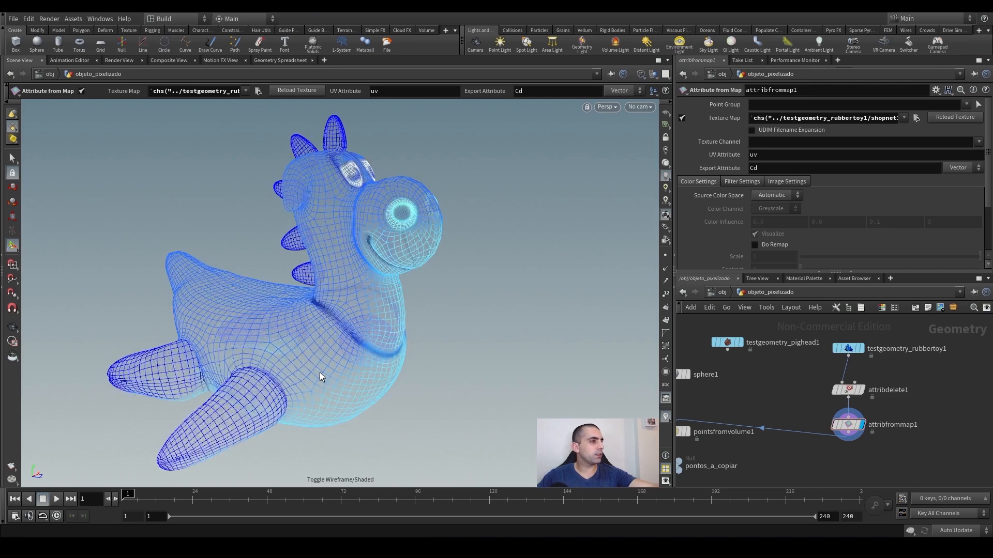
{"action": "key", "text": "w"}
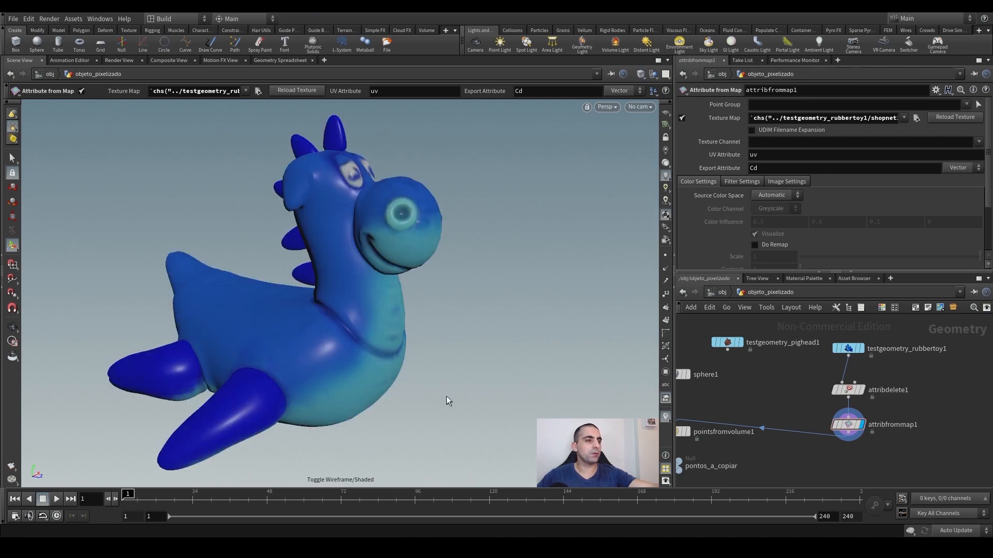
Step: Insert a Subdivide node between attribdelete1 and attribfrommap1, with attribfrommap1 as the displayed node
{"action": "mouse_move", "coordinate": [842, 390]}
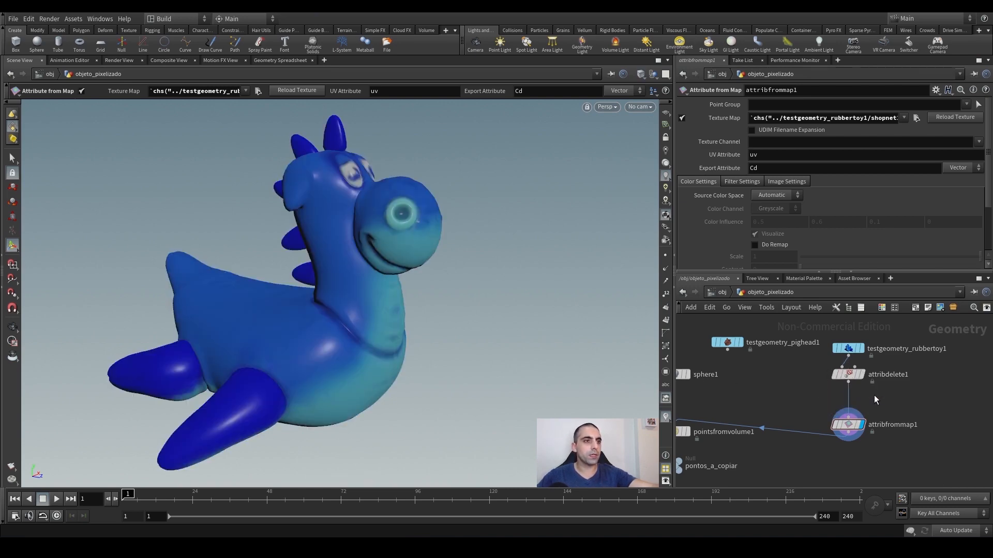
{"action": "key", "text": "Tab"}
{"action": "type", "text": "sub"}
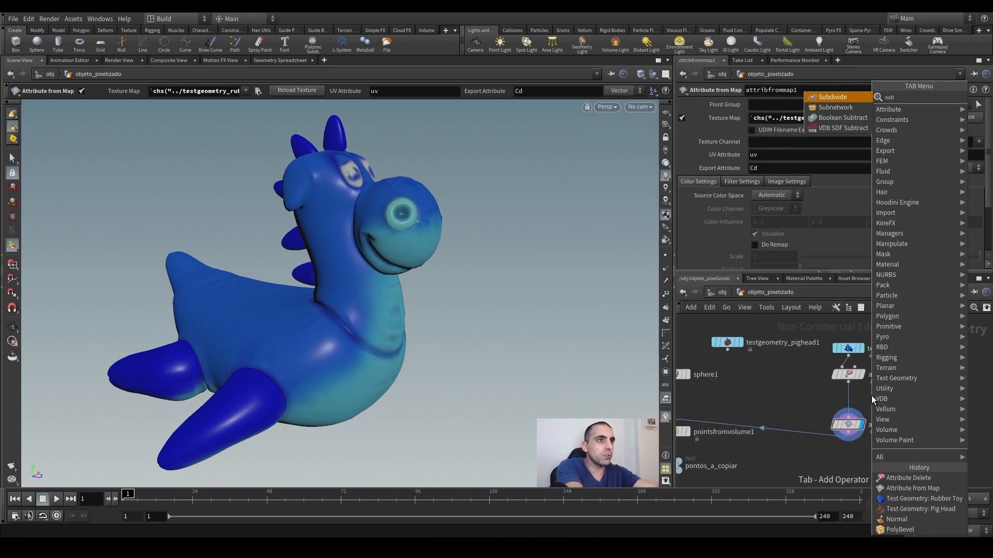
{"action": "key", "text": "Return"}
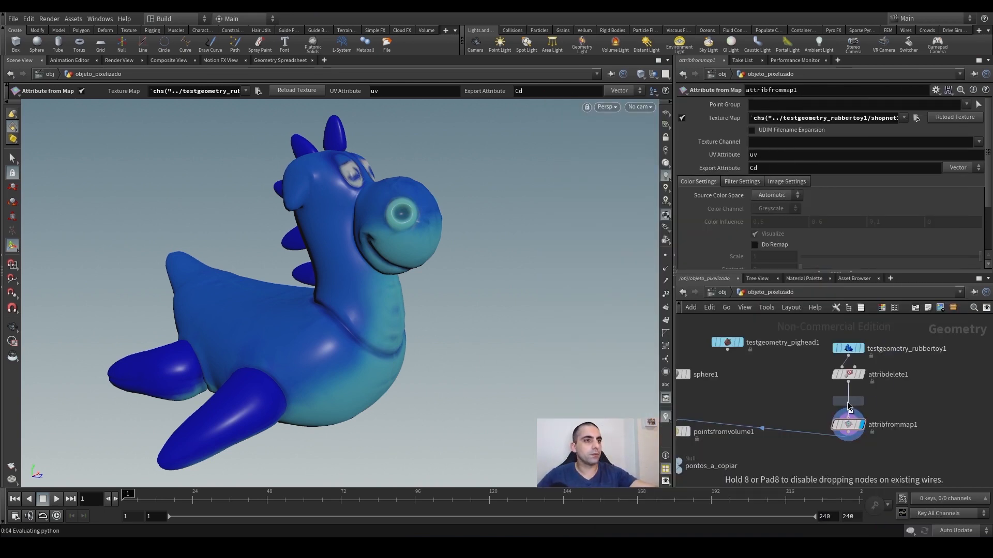
{"action": "left_click", "coordinate": [851, 402]}
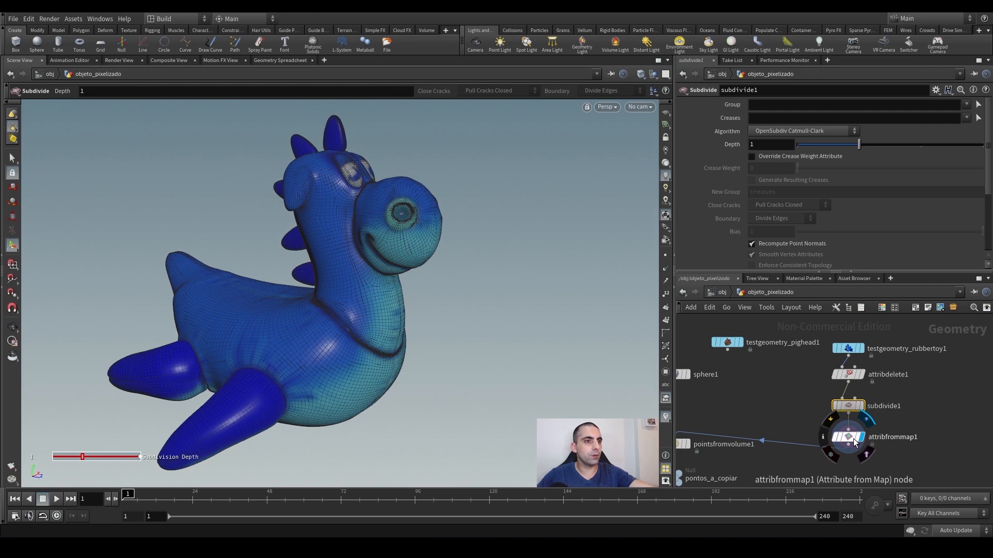
{"action": "left_click", "coordinate": [866, 420]}
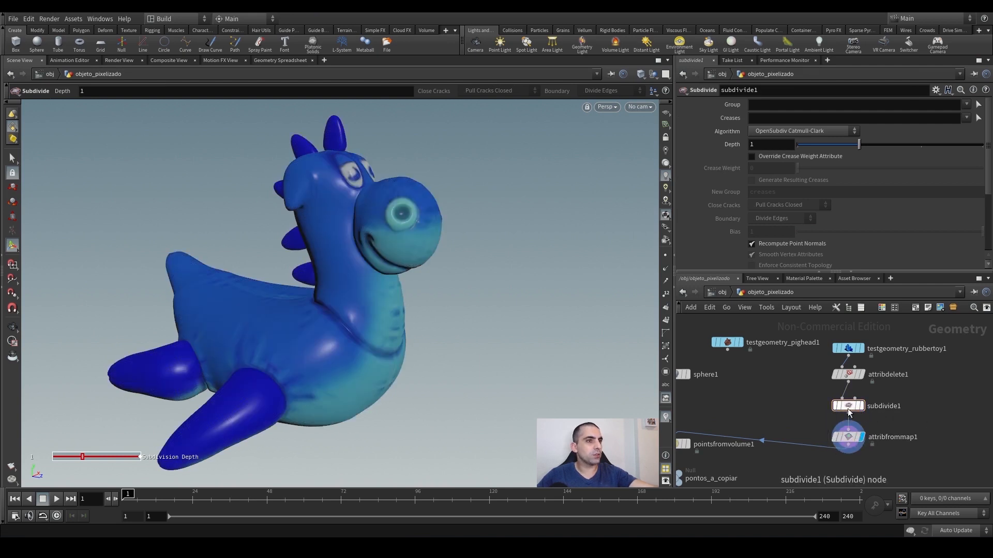
Step: Toggle the bypass of subdivide1 off and on to compare the toy's colour detail with and without subdivision
{"action": "mouse_move", "coordinate": [847, 408]}
{"action": "left_click", "coordinate": [831, 393]}
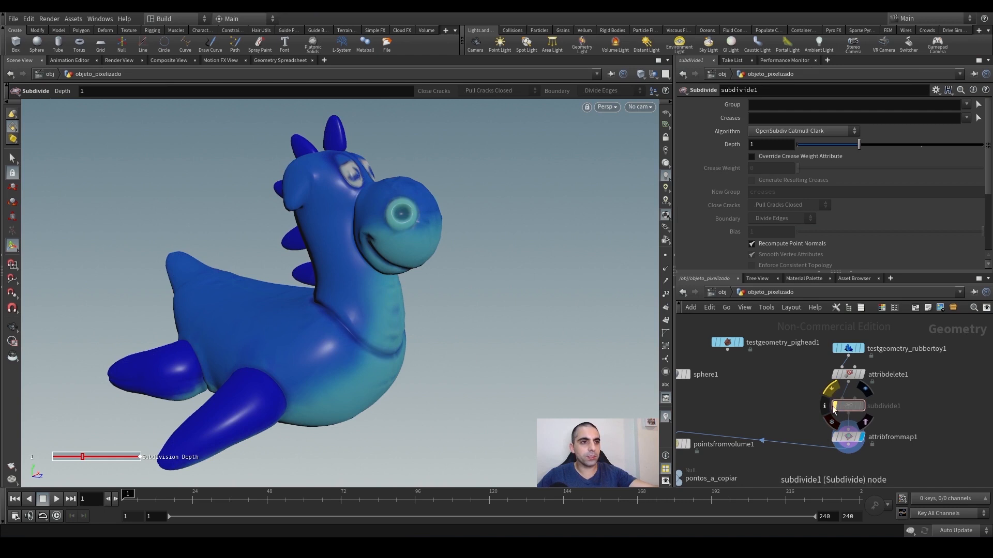
{"action": "left_click", "coordinate": [832, 392]}
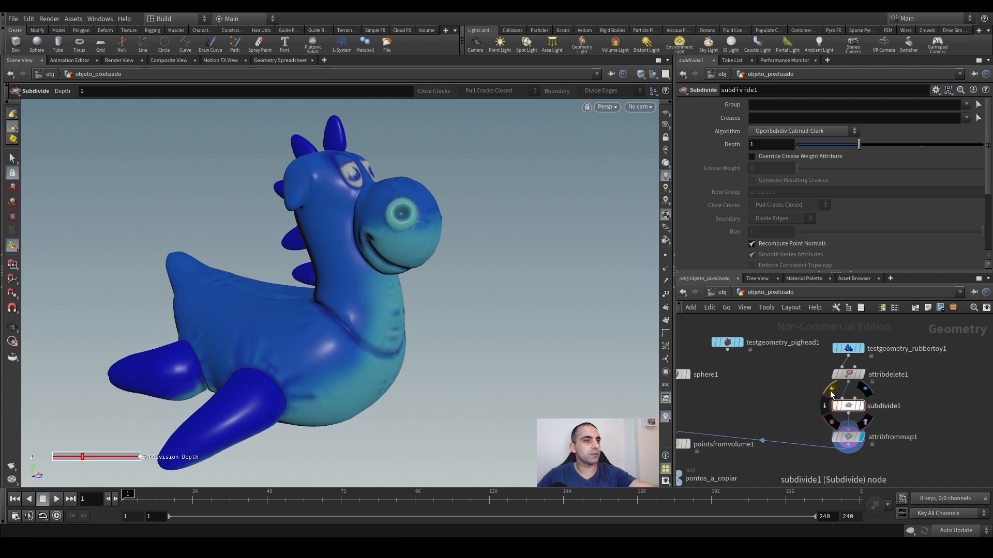
{"action": "left_click", "coordinate": [831, 393]}
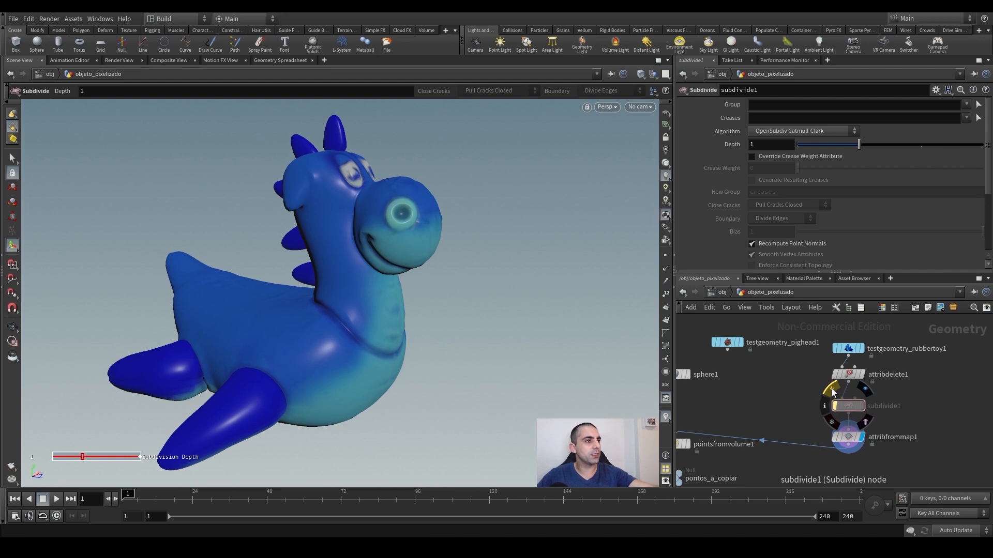
{"action": "left_click", "coordinate": [830, 395]}
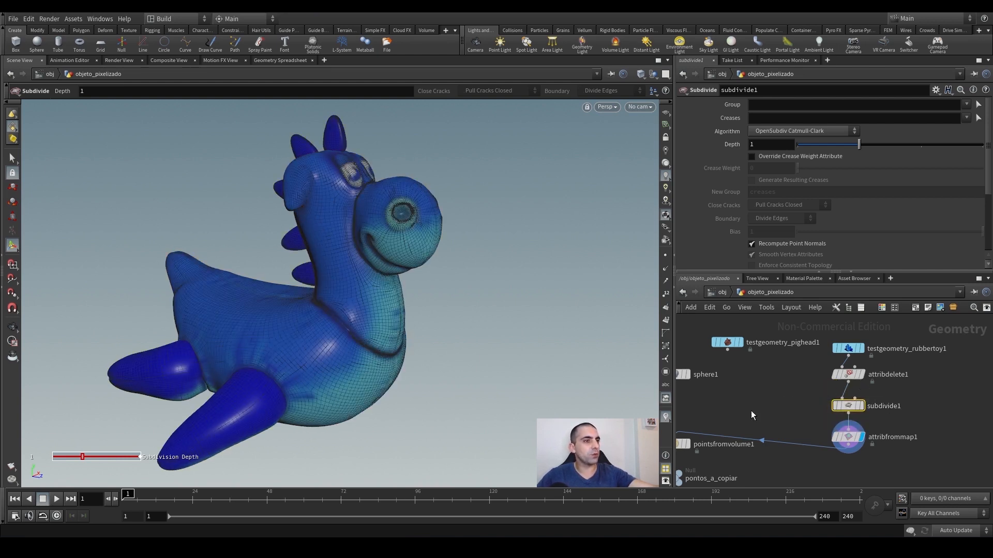
{"action": "left_click", "coordinate": [799, 409]}
{"action": "left_click", "coordinate": [848, 437]}
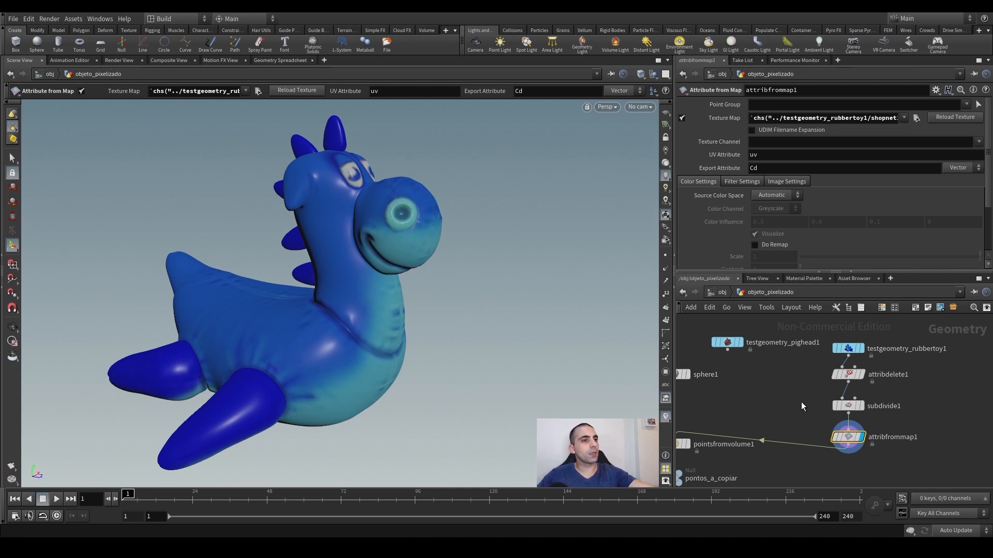
Step: Set subdivide1's Depth to 2 and check the mapped colours on the shaded toy
{"action": "left_click", "coordinate": [848, 406]}
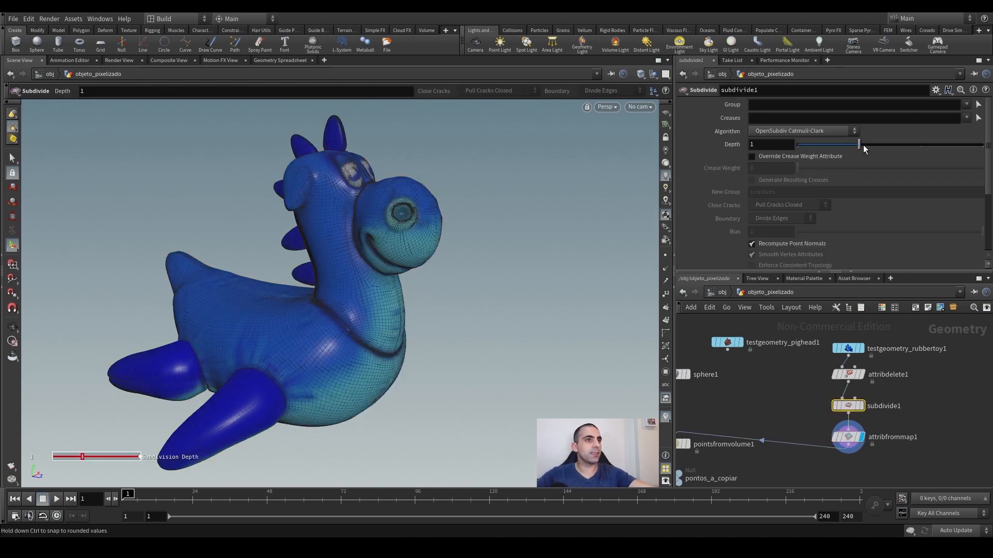
{"action": "left_click_drag", "start_coordinate": [911, 147], "coordinate": [926, 148]}
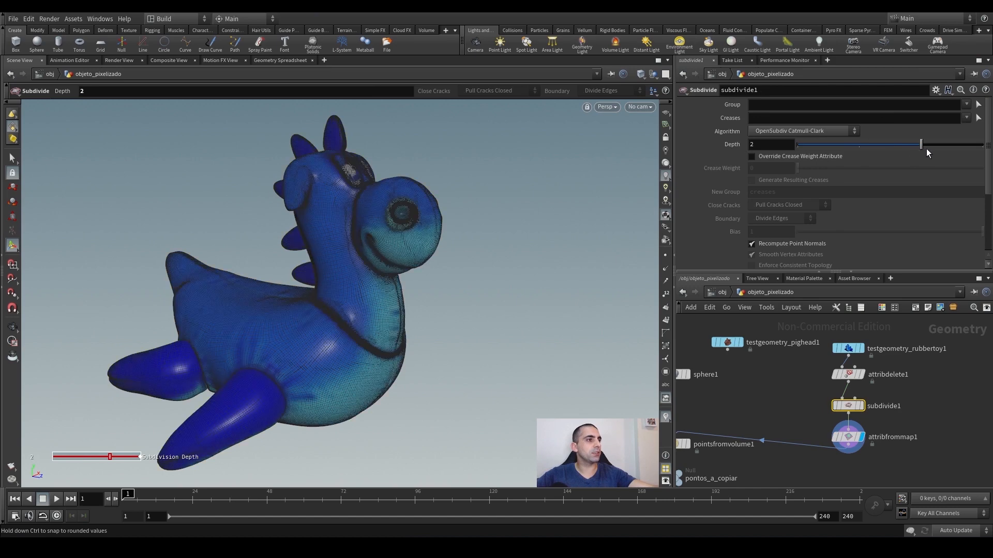
{"action": "left_click", "coordinate": [784, 410]}
{"action": "left_click_drag", "start_coordinate": [387, 317], "coordinate": [367, 338], "text": "alt"}
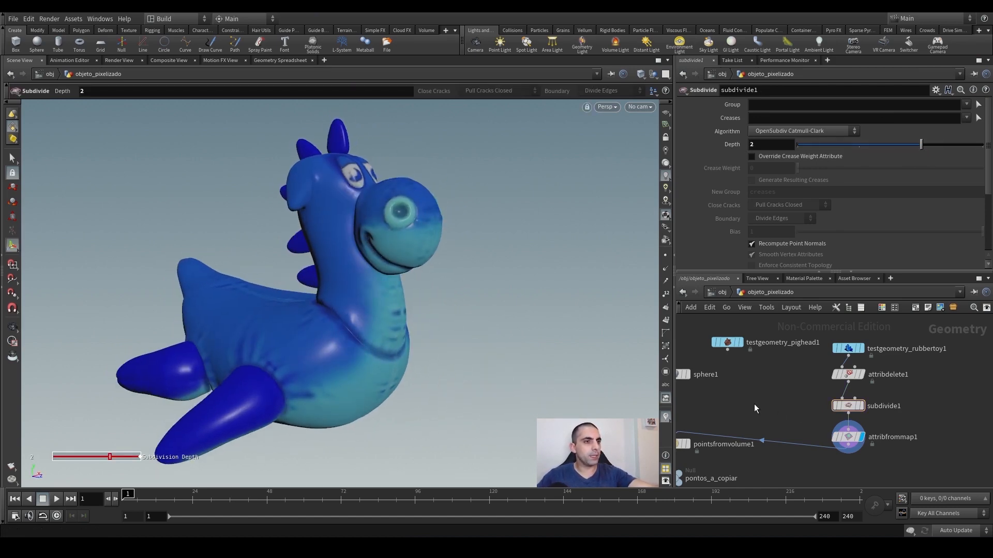
Step: Display pointsfromvolume1 and pontos_a_copiar to examine the colour of the generated points
{"action": "middle_click_drag", "start_coordinate": [754, 405], "coordinate": [812, 351]}
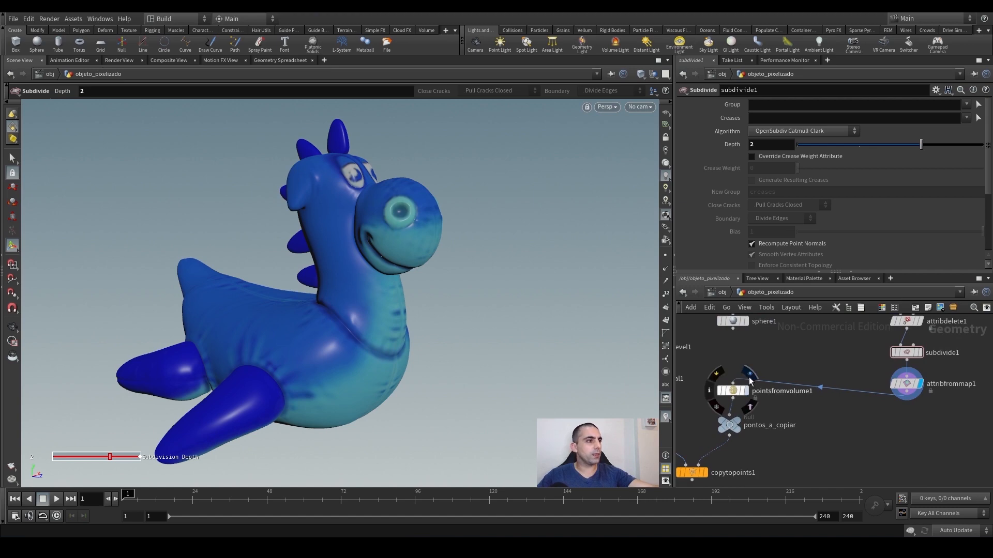
{"action": "left_click", "coordinate": [749, 376]}
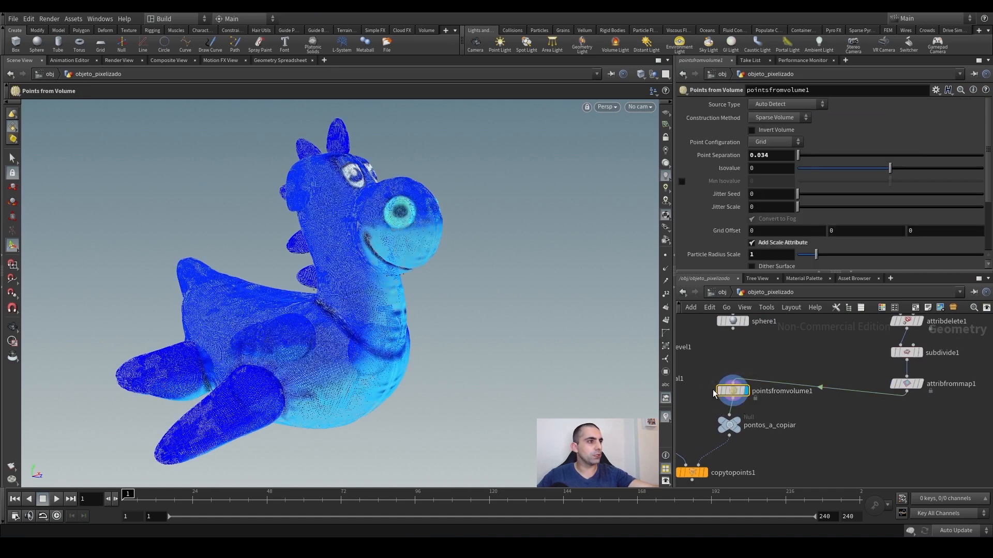
{"action": "left_click", "coordinate": [718, 422]}
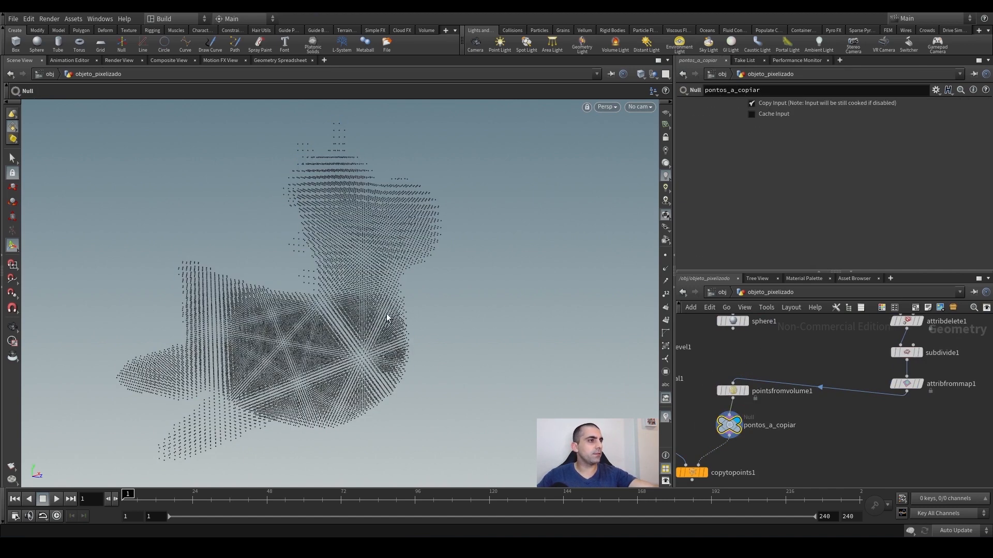
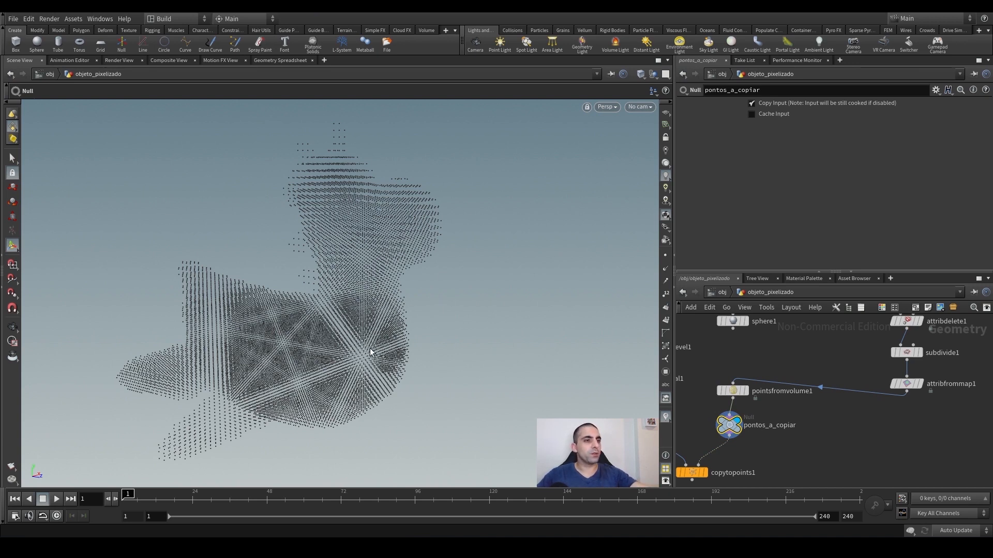
Step: Add an Attribute Transfer node in the free space between pontos_a_copiar and attribfrommap1
{"action": "scroll", "coordinate": [798, 368], "scroll_direction": "down", "scroll_amount": 4}
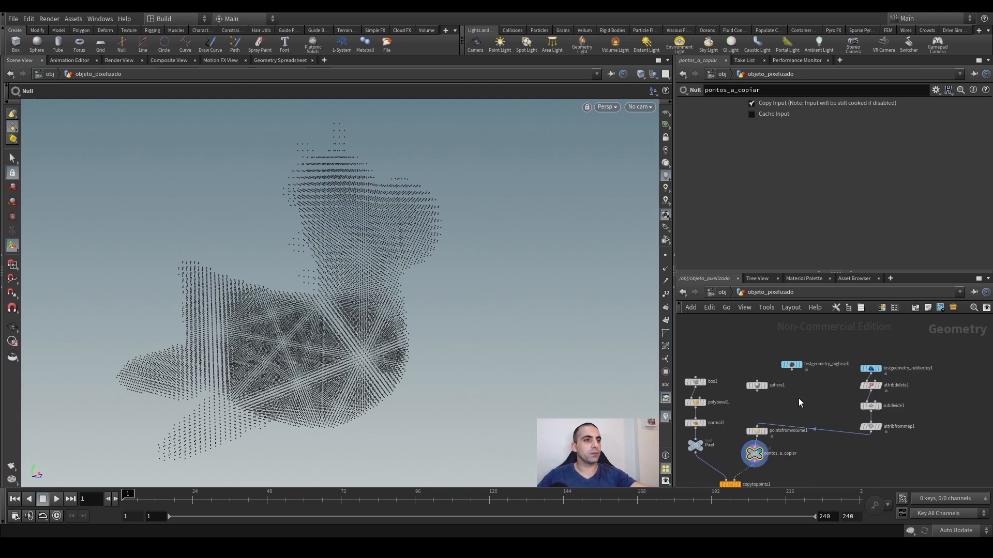
{"action": "key", "text": "Tab"}
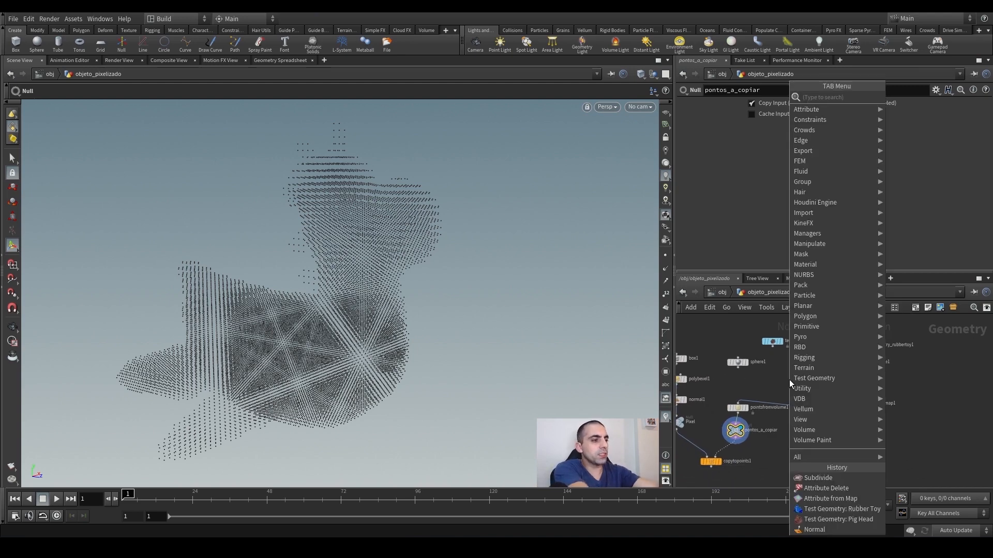
{"action": "type", "text": "a"}
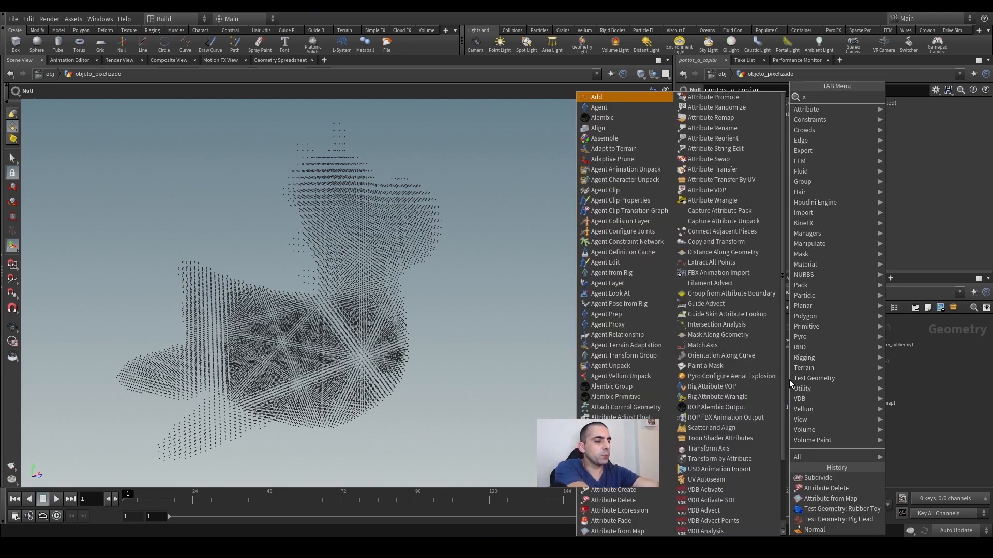
{"action": "type", "text": "transfer"}
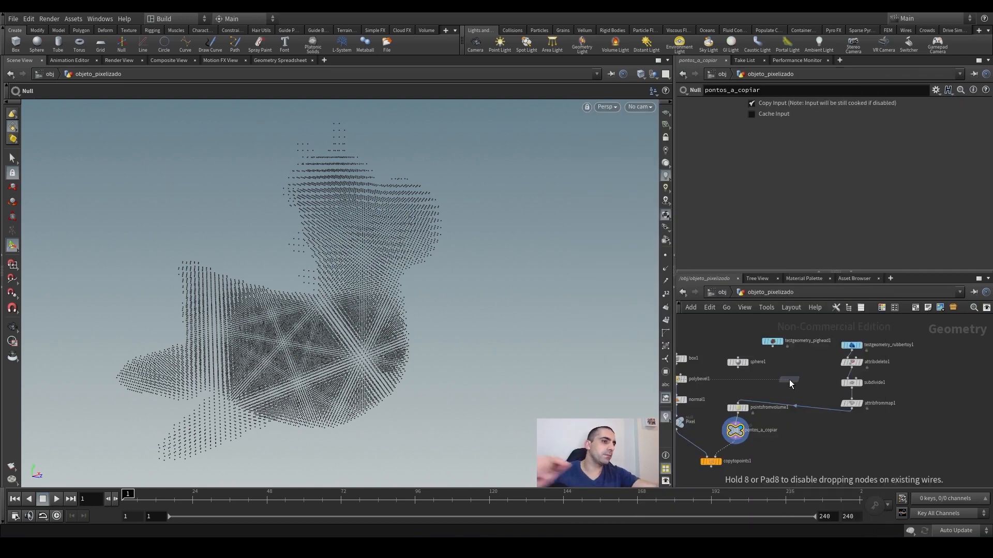
{"action": "left_click", "coordinate": [801, 424]}
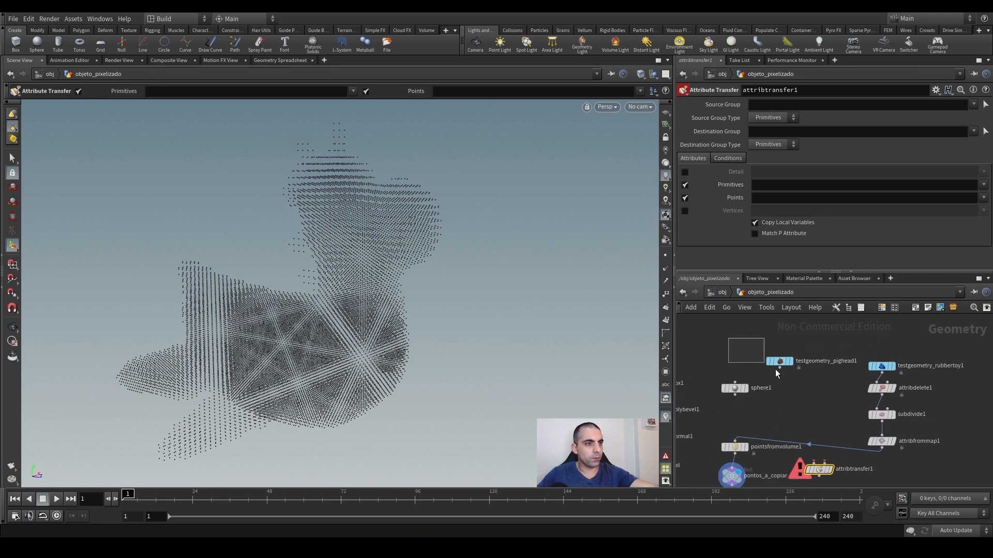
Step: Move testgeometry_pighead1, sphere1 and testgeometry_rubbertoy1 higher in the network to make room above pointsfromvolume1
{"action": "left_click_drag", "start_coordinate": [774, 369], "coordinate": [812, 406]}
{"action": "left_click_drag", "start_coordinate": [736, 389], "coordinate": [733, 349]}
{"action": "left_click_drag", "start_coordinate": [880, 367], "coordinate": [858, 343]}
{"action": "left_click", "coordinate": [811, 367]}
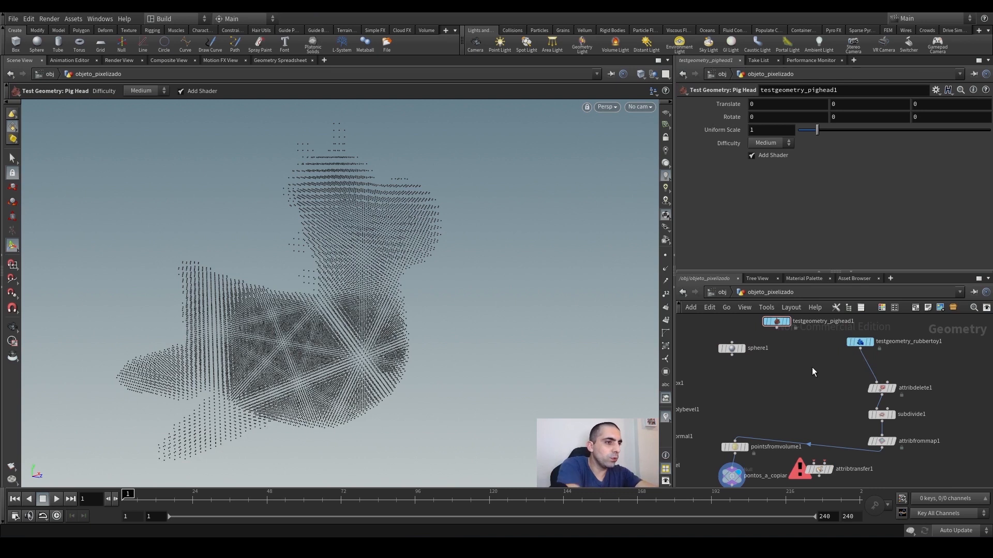
Step: Add a Null node below sphere1 and testgeometry_pighead1 and name it objeto_a_pixelizar
{"action": "key", "text": "Tab"}
{"action": "type", "text": "nu"}
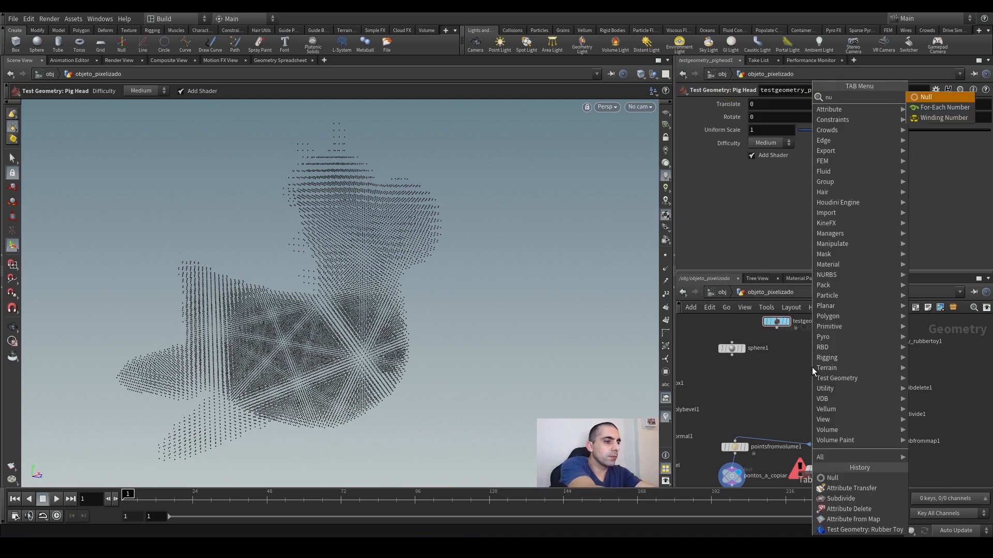
{"action": "key", "text": "Return"}
{"action": "left_click", "coordinate": [757, 378]}
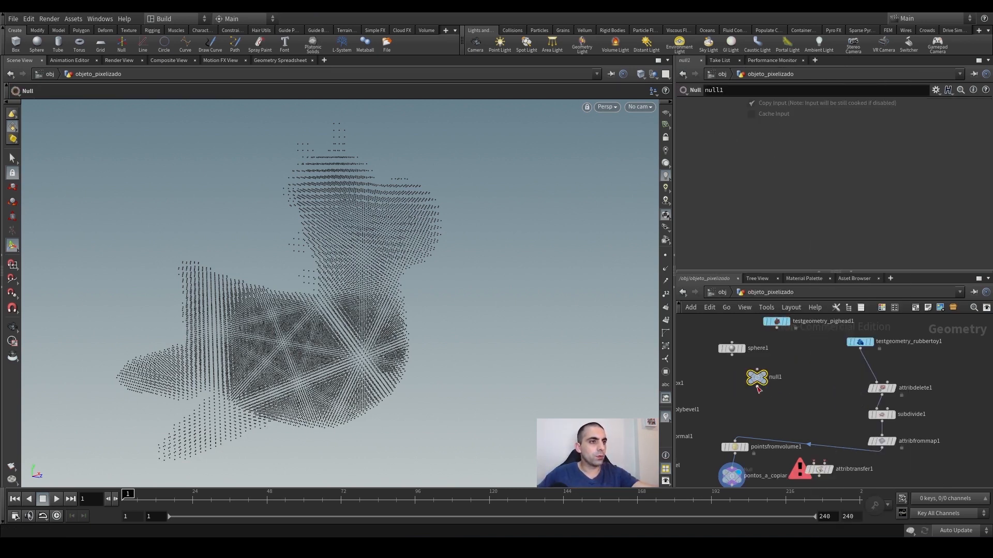
{"action": "double_click", "coordinate": [778, 378]}
{"action": "type", "text": "obj"}
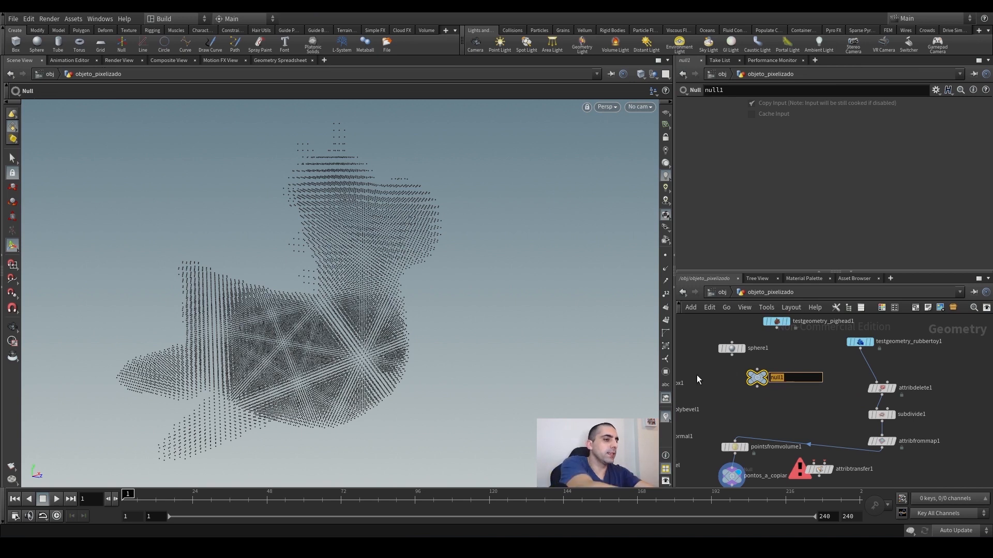
{"action": "type", "text": "eto_a"}
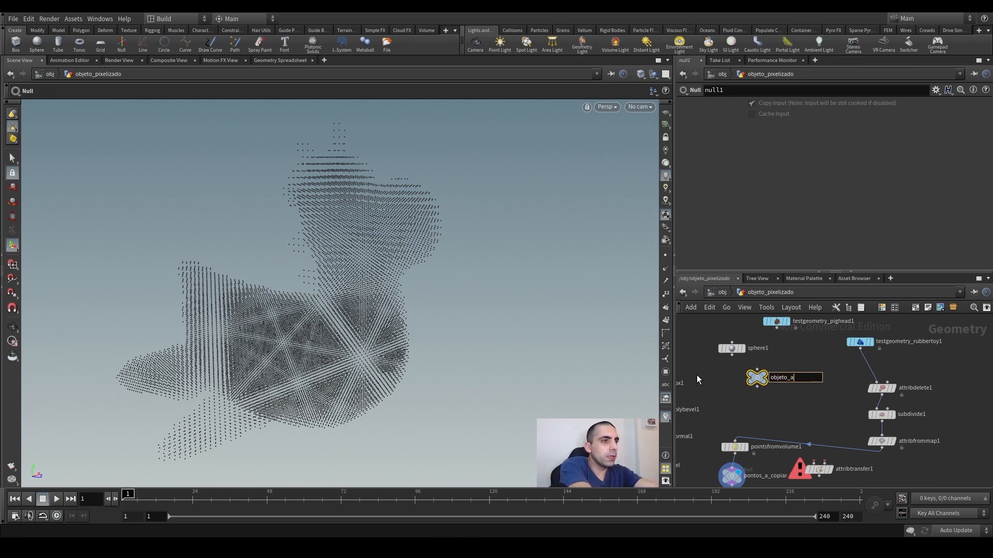
{"action": "type", "text": "_pixelizar"}
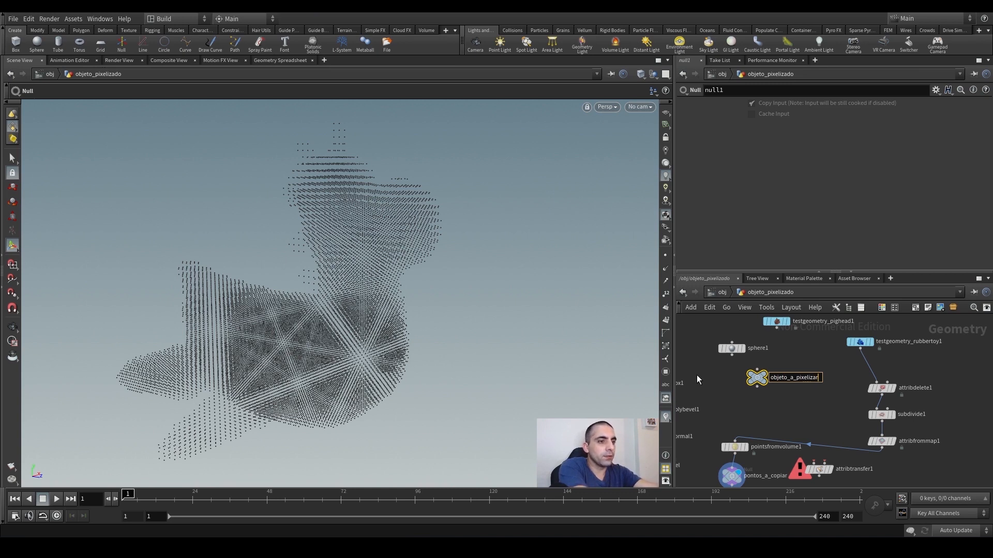
{"action": "key", "text": "Return"}
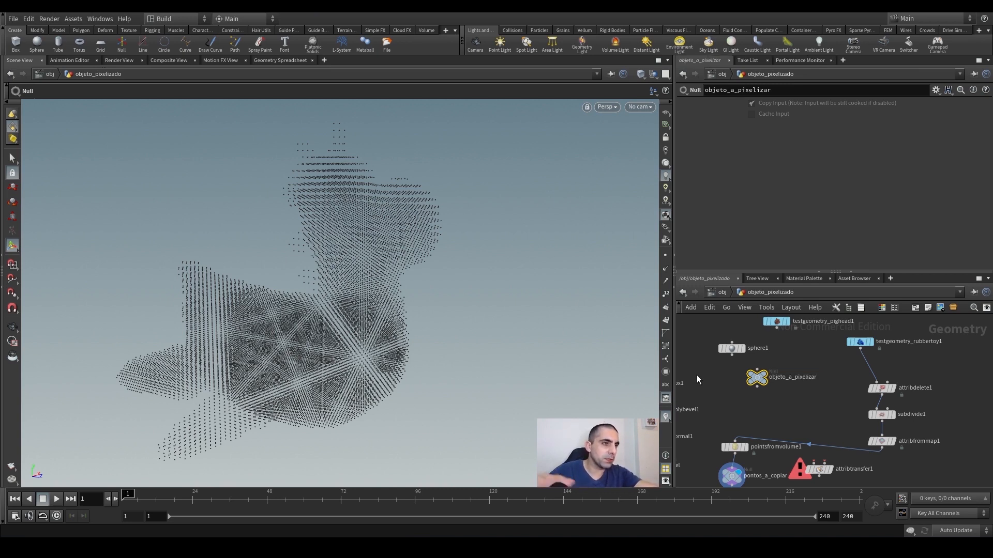
Step: Reposition testgeometry_rubbertoy1, then wire it into objeto_a_pixelizar and connect objeto_a_pixelizar to the geometry input of pointsfromvolume1
{"action": "key", "text": "h"}
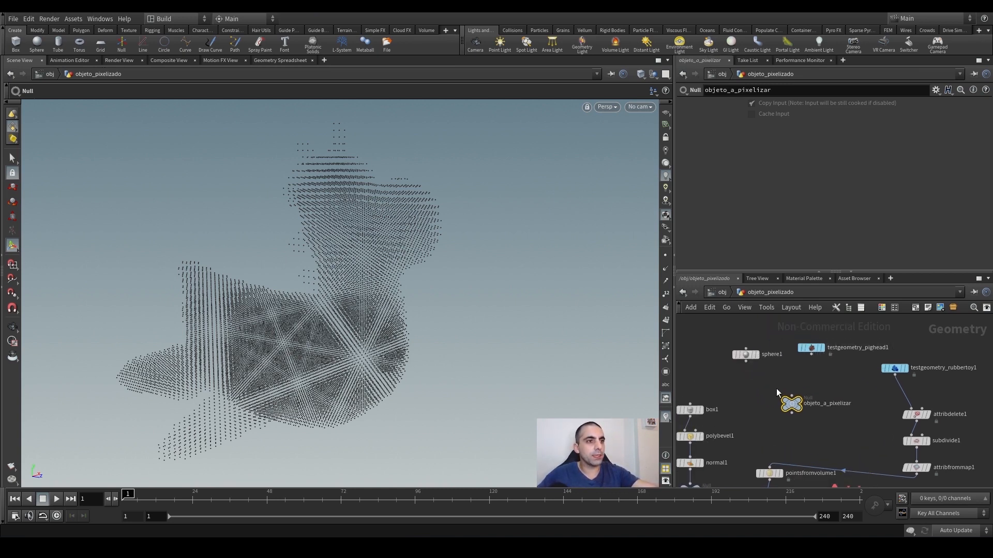
{"action": "middle_click_drag", "start_coordinate": [831, 376], "coordinate": [816, 349]}
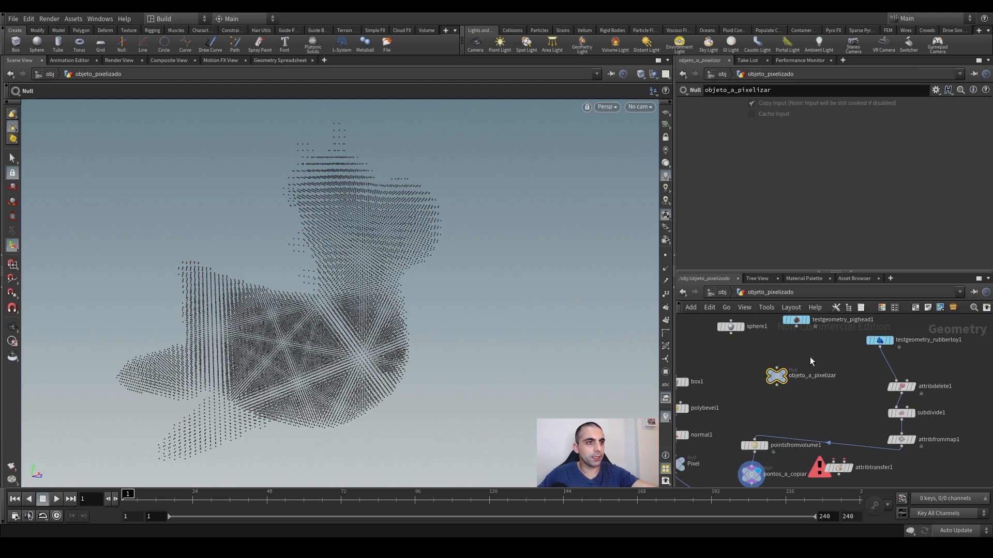
{"action": "left_click", "coordinate": [822, 353]}
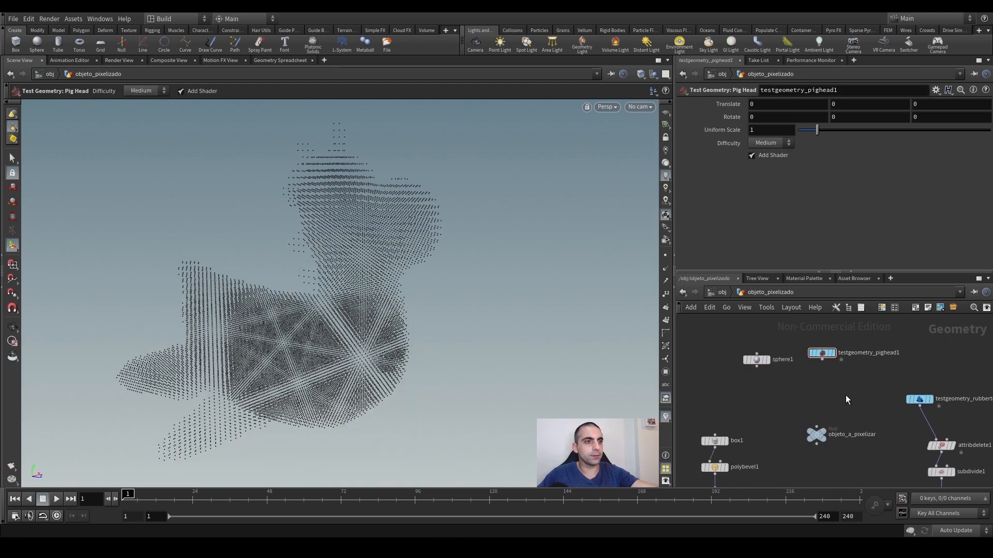
{"action": "left_click_drag", "start_coordinate": [920, 399], "coordinate": [897, 378]}
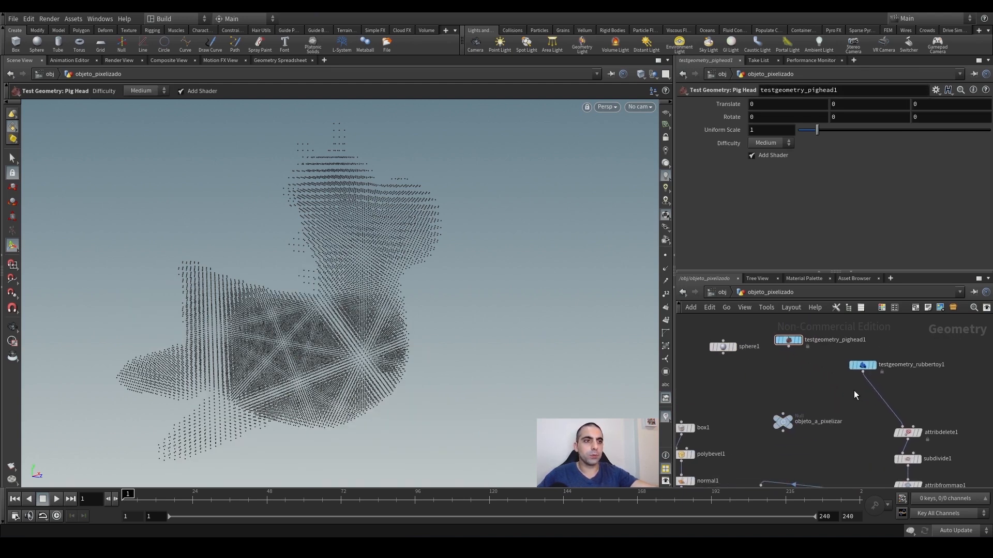
{"action": "left_click", "coordinate": [862, 372]}
{"action": "left_click", "coordinate": [783, 414]}
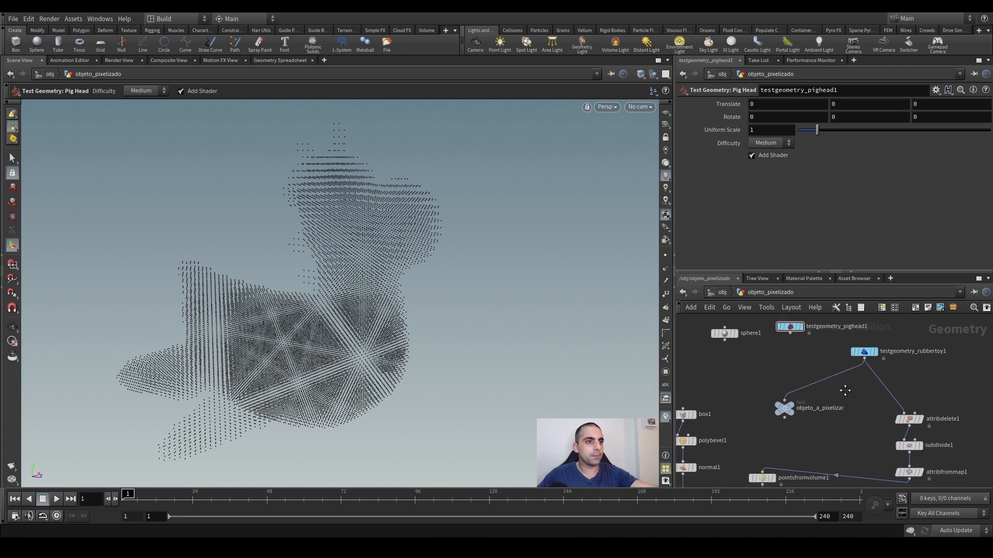
{"action": "left_click", "coordinate": [799, 374]}
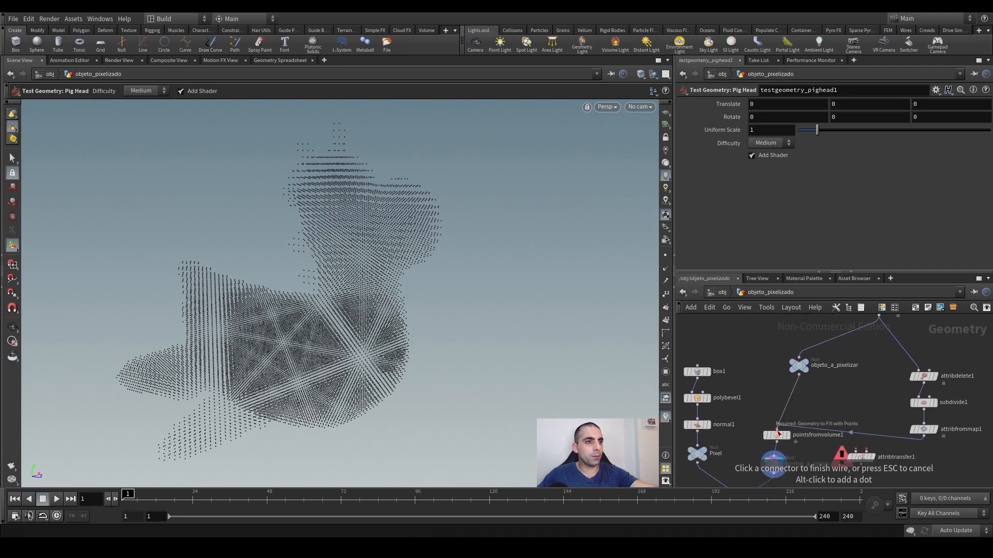
{"action": "left_click", "coordinate": [777, 433]}
Step: Tighten the layout of the attribdelete1 chain and pointsfromvolume1, leaving pointsfromvolume1 displayed and selected
{"action": "left_click_drag", "start_coordinate": [966, 355], "coordinate": [912, 427]}
{"action": "left_click", "coordinate": [907, 417]}
{"action": "left_click", "coordinate": [919, 418]}
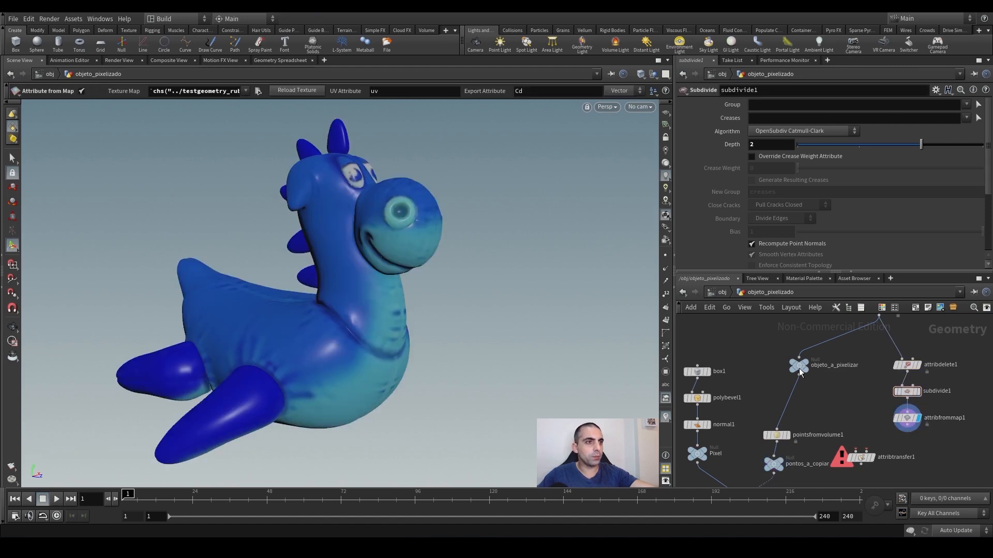
{"action": "mouse_move", "coordinate": [795, 368]}
{"action": "left_click", "coordinate": [814, 353]}
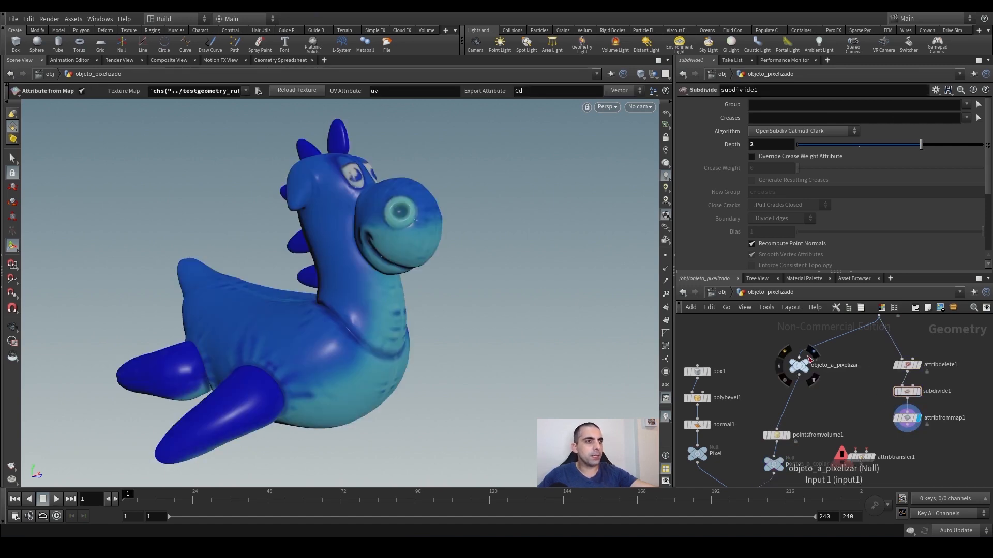
{"action": "left_click_drag", "start_coordinate": [779, 436], "coordinate": [780, 419]}
{"action": "left_click", "coordinate": [794, 407]}
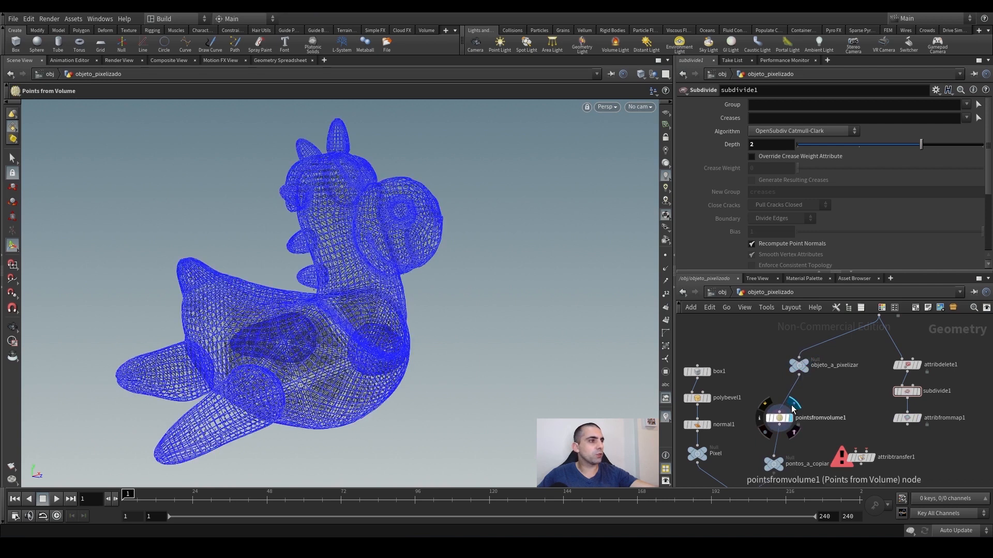
{"action": "left_click", "coordinate": [775, 421]}
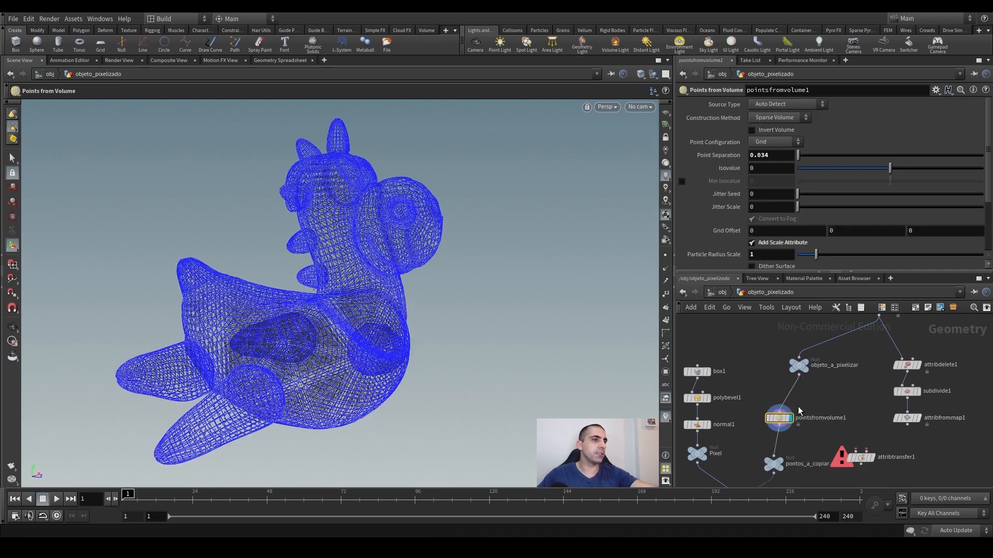
Step: Shift attribdelete1, subdivide1 and attribfrommap1 lower in the network and feed attribdelete1 from objeto_a_pixelizar
{"action": "middle_click_drag", "start_coordinate": [832, 402], "coordinate": [778, 409]}
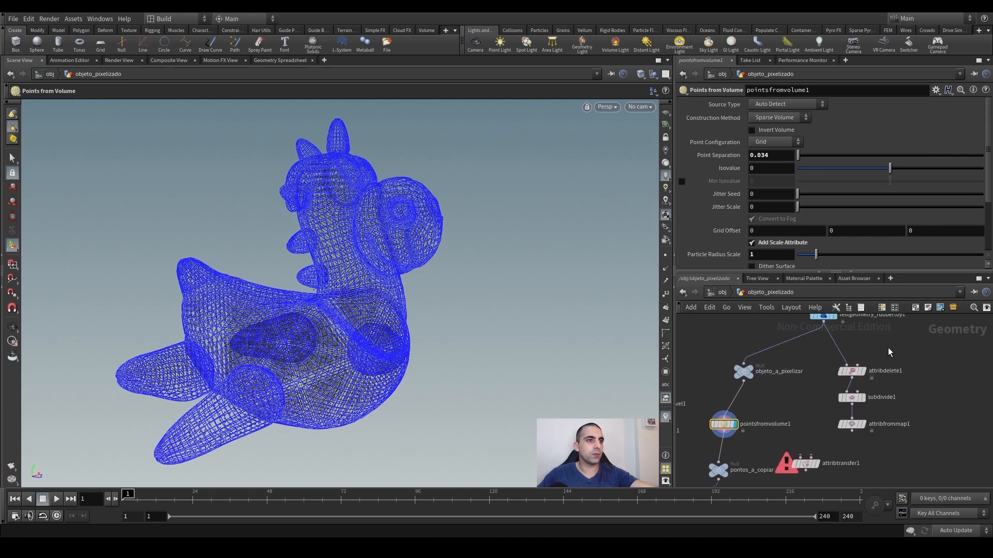
{"action": "left_click_drag", "start_coordinate": [892, 350], "coordinate": [843, 427]}
{"action": "middle_click_drag", "start_coordinate": [890, 351], "coordinate": [883, 375]}
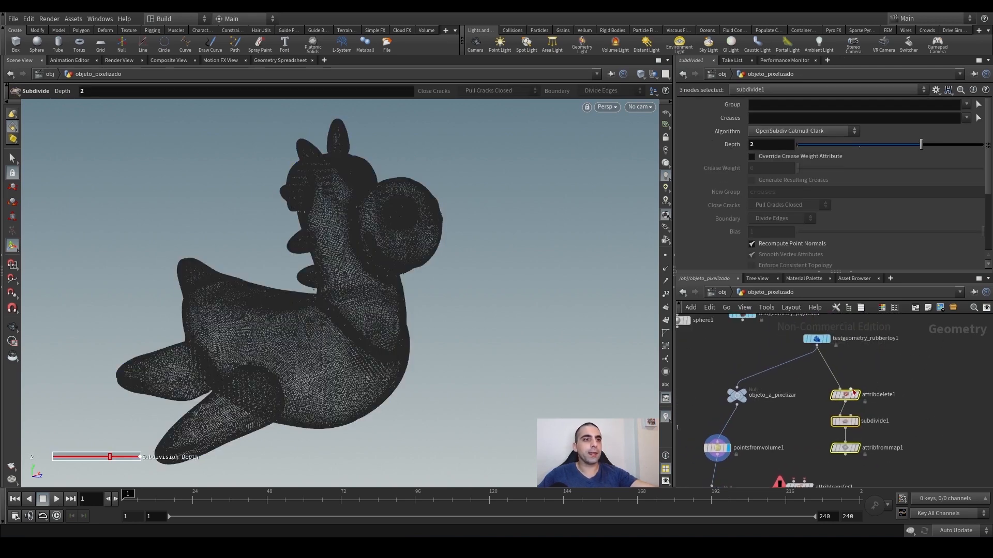
{"action": "left_click_drag", "start_coordinate": [849, 399], "coordinate": [846, 411]}
{"action": "left_click", "coordinate": [763, 415]}
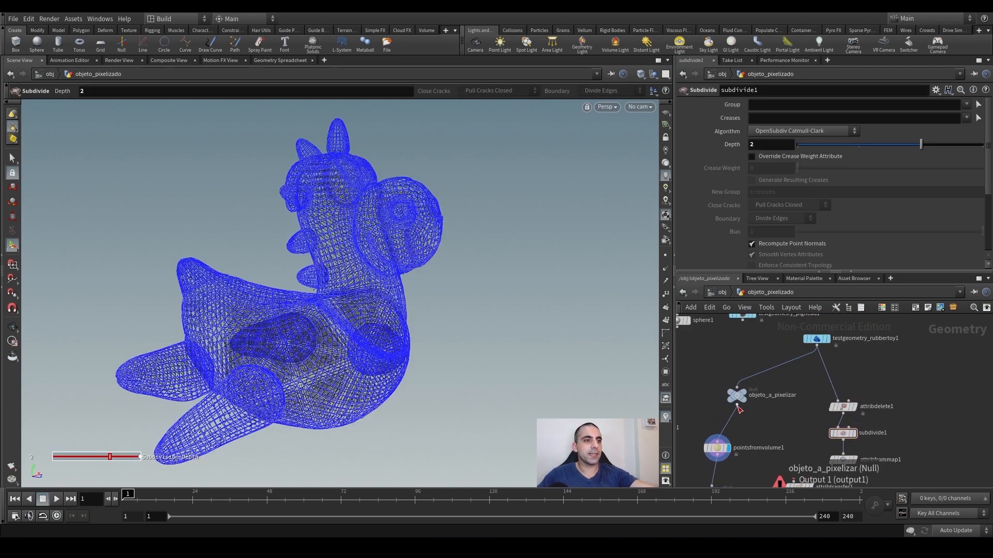
{"action": "left_click", "coordinate": [738, 407]}
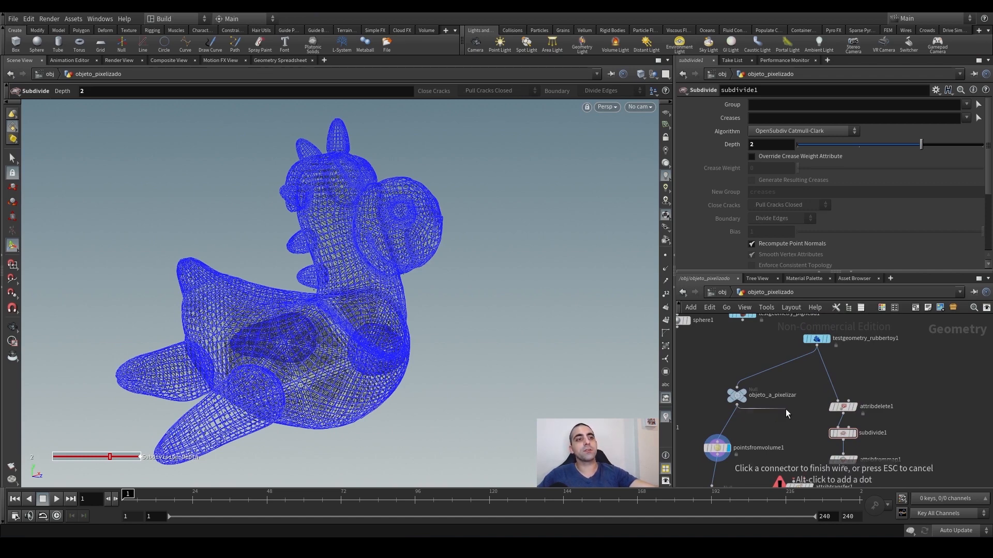
{"action": "left_click", "coordinate": [836, 401]}
{"action": "middle_click_drag", "start_coordinate": [859, 368], "coordinate": [854, 341]}
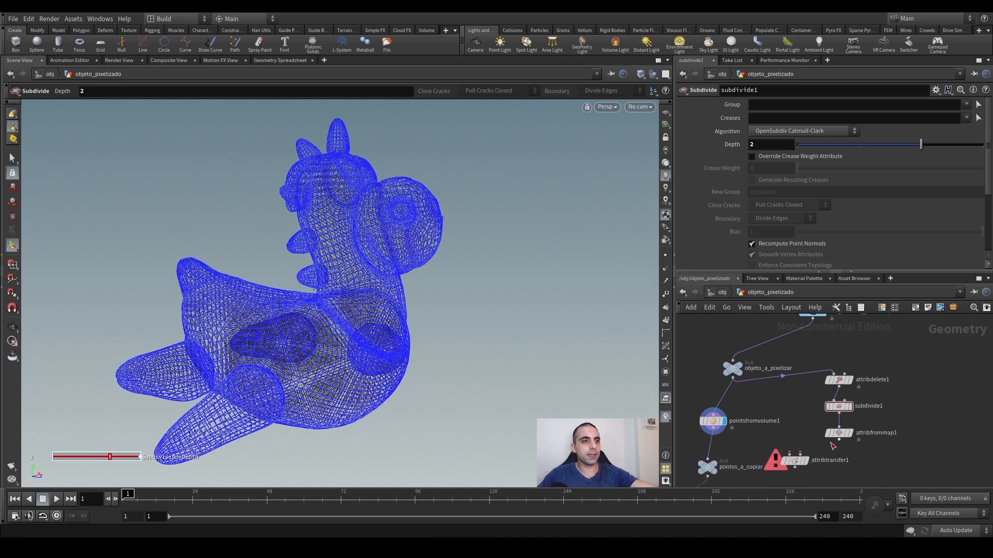
Step: Display and select attribfrommap1 to check the texture colour on the rewired toy
{"action": "left_click", "coordinate": [853, 434]}
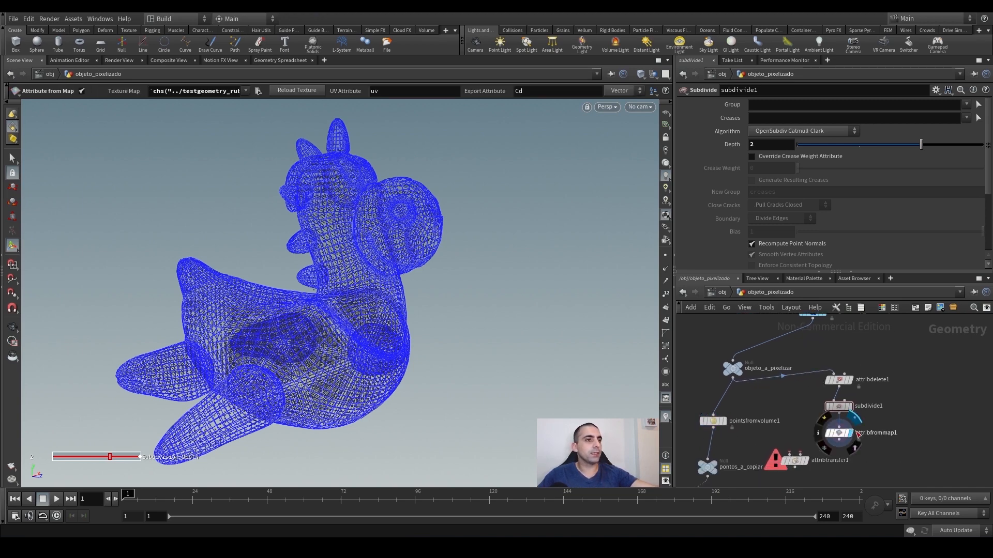
{"action": "left_click", "coordinate": [856, 434]}
{"action": "left_click", "coordinate": [838, 434]}
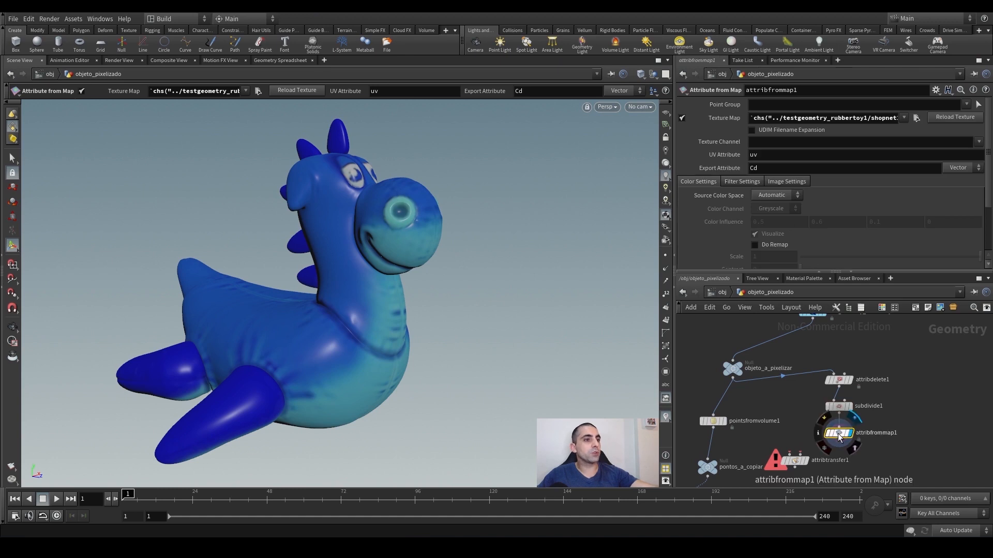
Step: Insert attribtransfer1 between pointsfromvolume1 and pontos_a_copiar and connect attribfrommap1 to its second input
{"action": "middle_click_drag", "start_coordinate": [881, 440], "coordinate": [887, 400]}
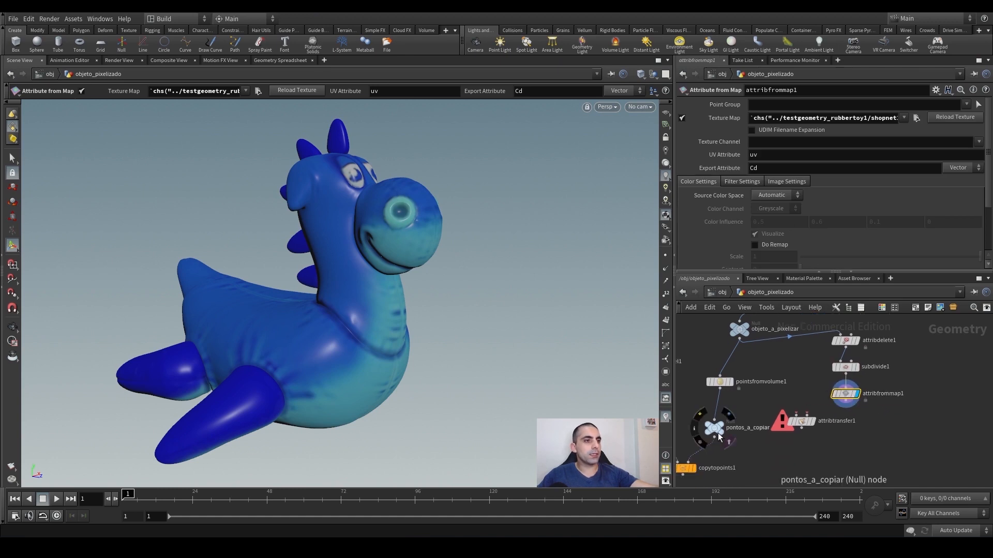
{"action": "left_click_drag", "start_coordinate": [719, 437], "coordinate": [724, 451]}
{"action": "left_click_drag", "start_coordinate": [801, 423], "coordinate": [719, 416]}
{"action": "left_click", "coordinate": [730, 375]}
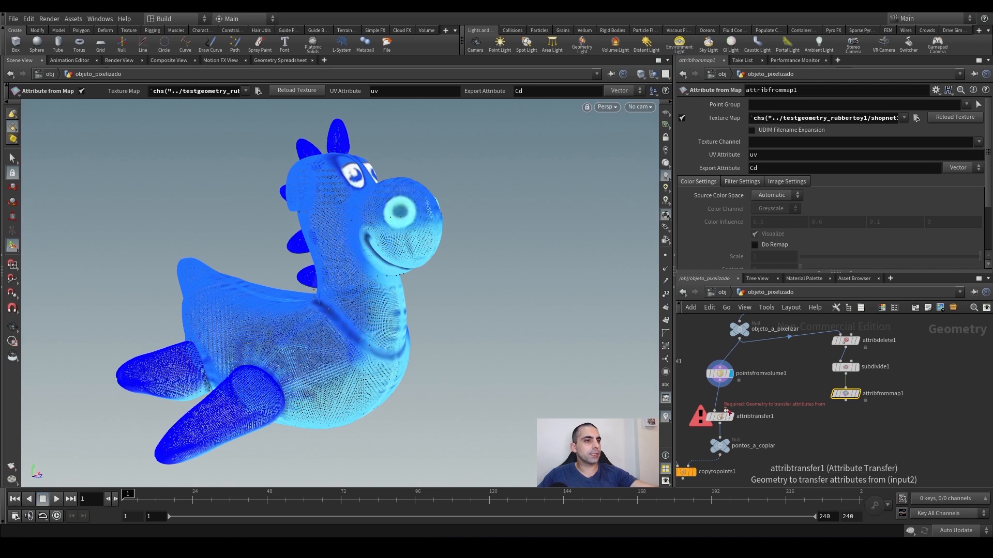
{"action": "left_click", "coordinate": [728, 411]}
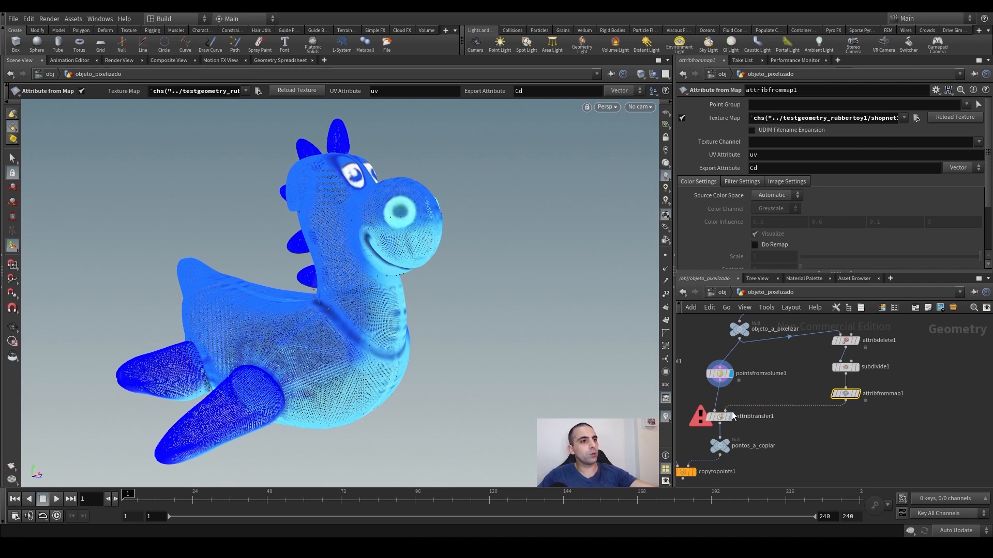
{"action": "left_click", "coordinate": [822, 409]}
Step: Display attribfrommap1, pointsfromvolume1 and attribtransfer1 in turn to examine how the colour reaches the points
{"action": "left_click", "coordinate": [865, 394]}
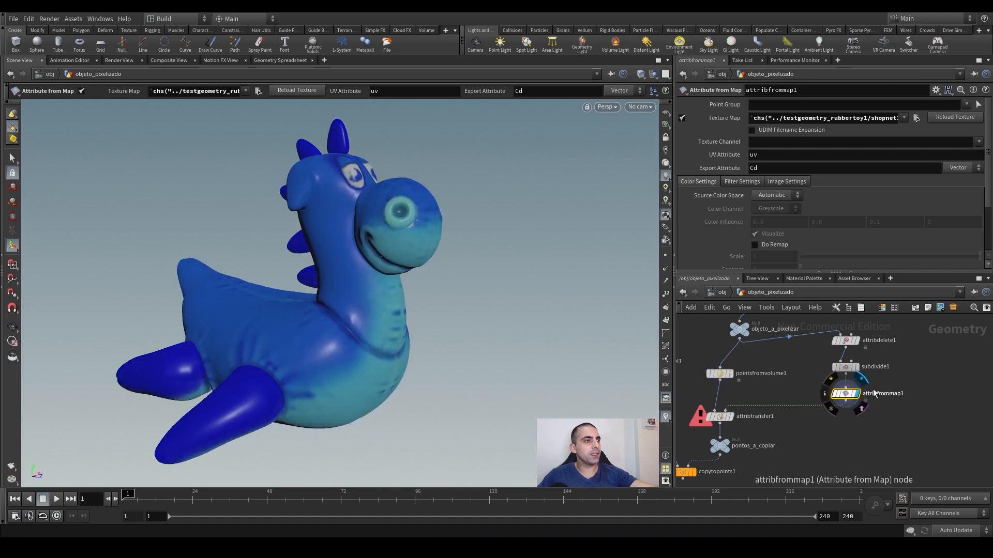
{"action": "mouse_move", "coordinate": [847, 397]}
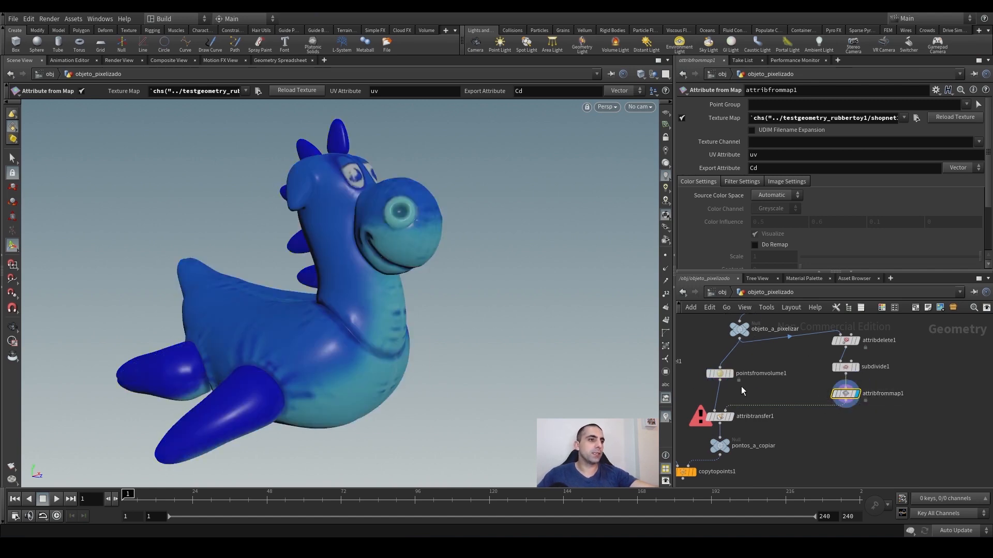
{"action": "left_click", "coordinate": [733, 362]}
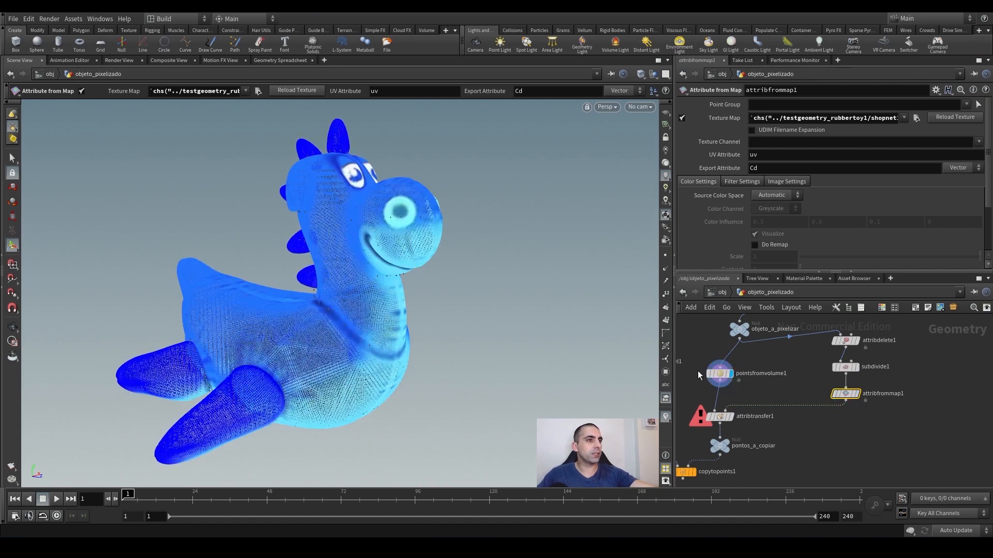
{"action": "left_click", "coordinate": [701, 392]}
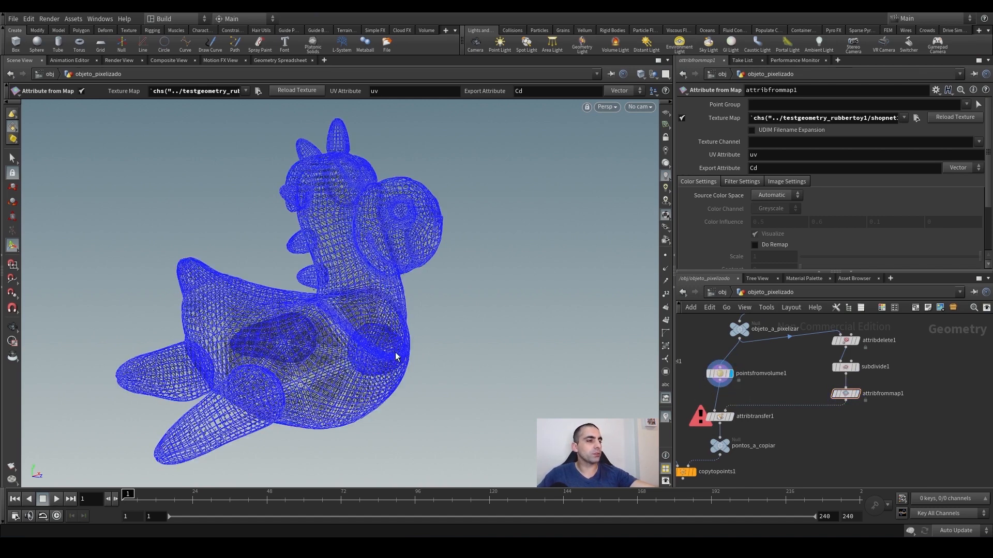
{"action": "left_click", "coordinate": [736, 402]}
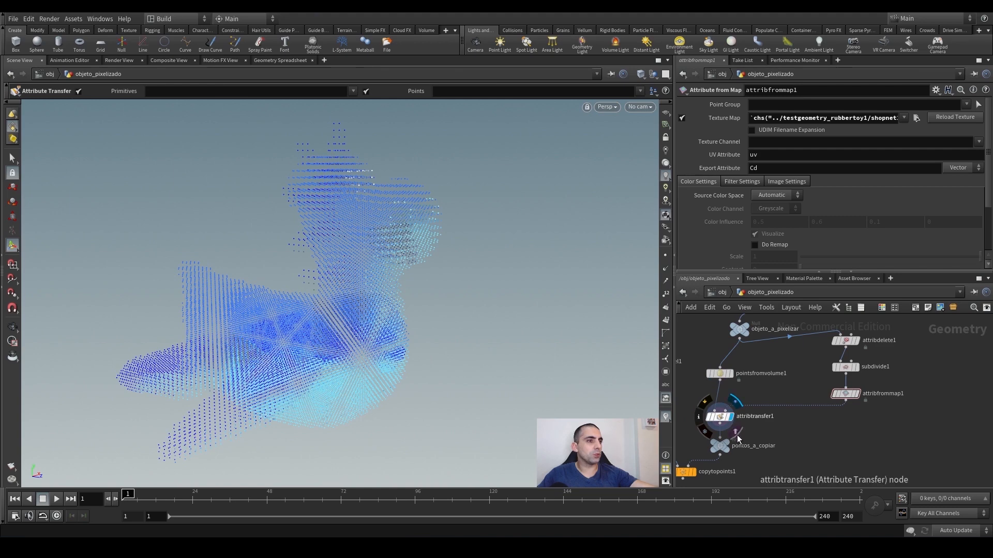
Step: Turn off primitive attributes in attribtransfer1 and restrict its point attributes to Color (Cd)
{"action": "left_click", "coordinate": [721, 417]}
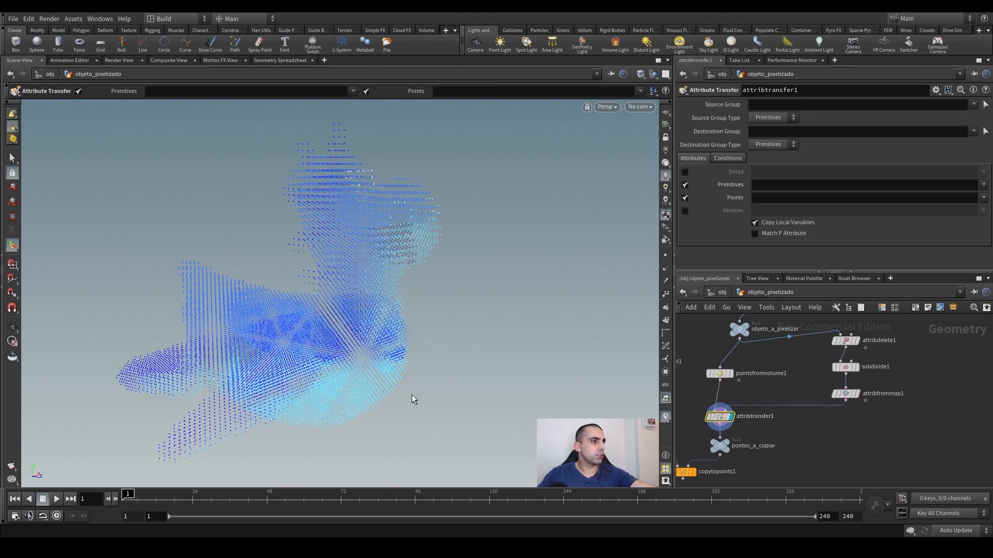
{"action": "key", "text": "Escape"}
{"action": "left_click_drag", "start_coordinate": [343, 337], "coordinate": [351, 376]}
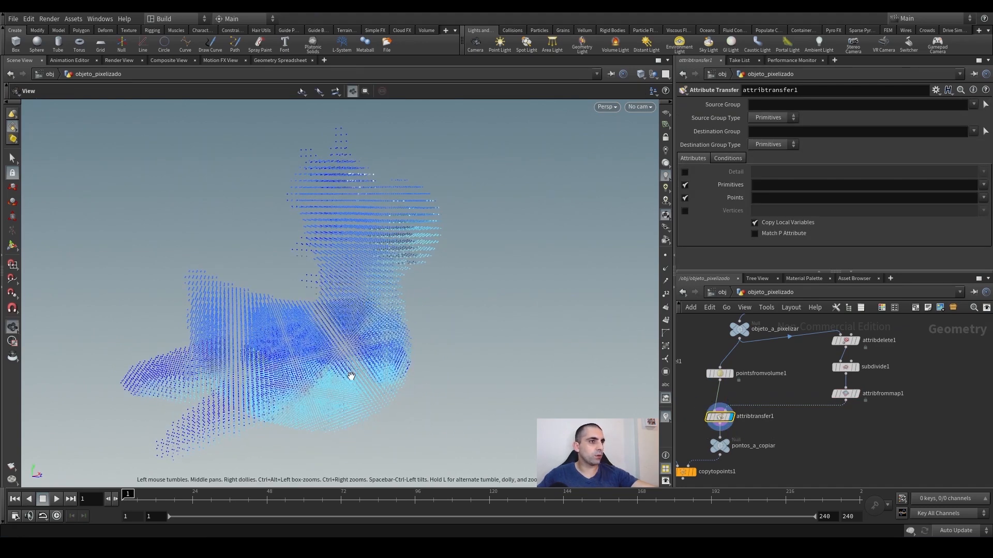
{"action": "key", "text": "Return"}
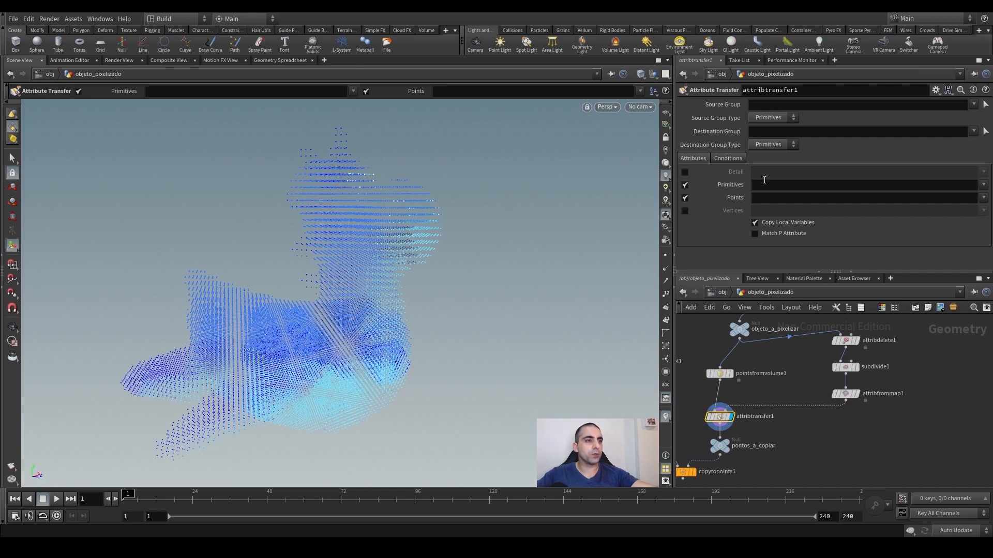
{"action": "left_click", "coordinate": [684, 185]}
{"action": "left_click", "coordinate": [983, 198]}
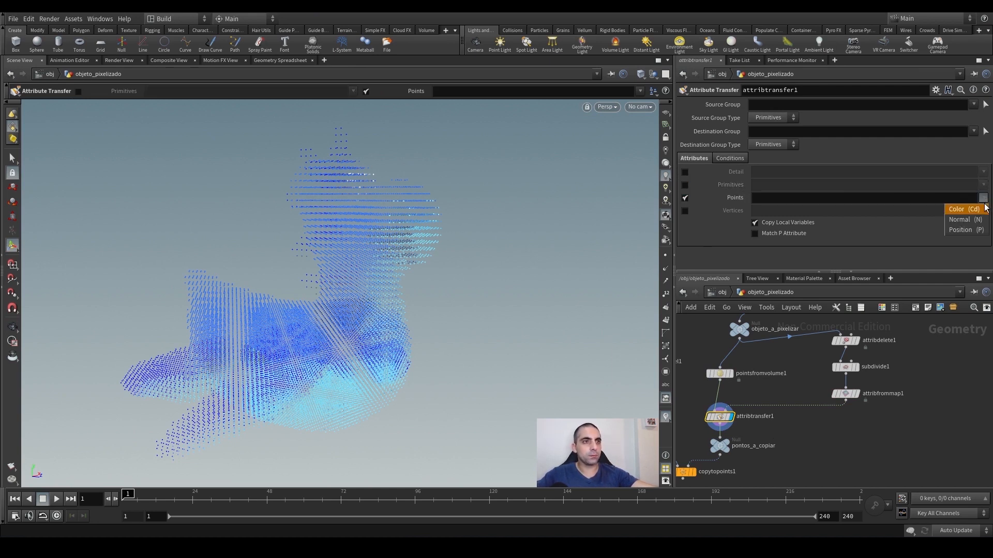
{"action": "left_click", "coordinate": [965, 209]}
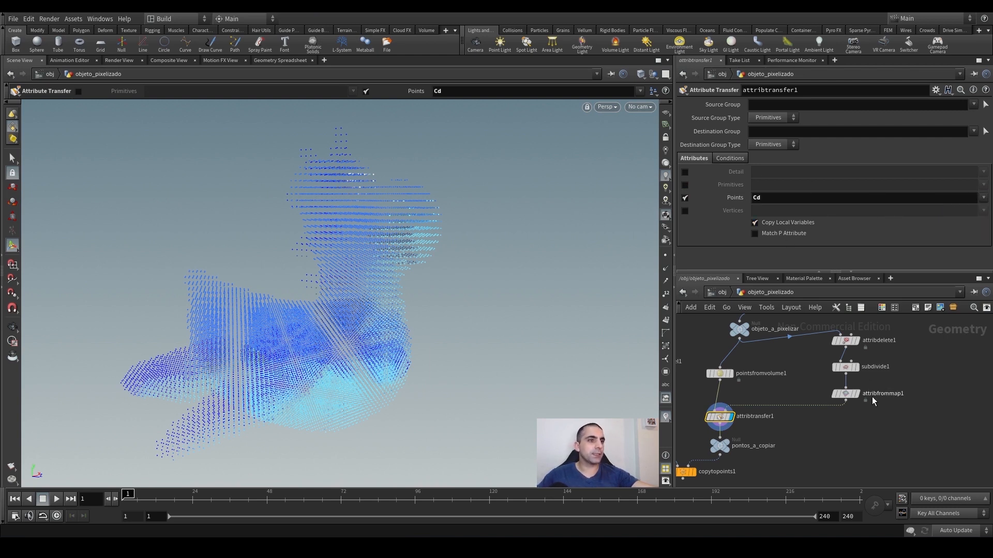
Step: Compare the coloured mesh of attribfrommap1 with the points before and after attribtransfer1, and review the branch down to copytopoints1
{"action": "left_click", "coordinate": [860, 385]}
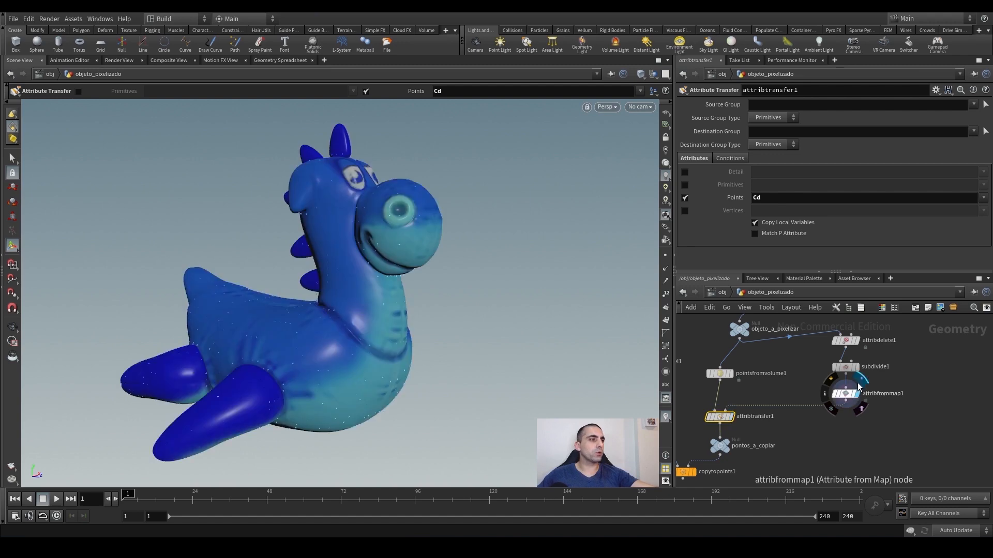
{"action": "left_click", "coordinate": [730, 379]}
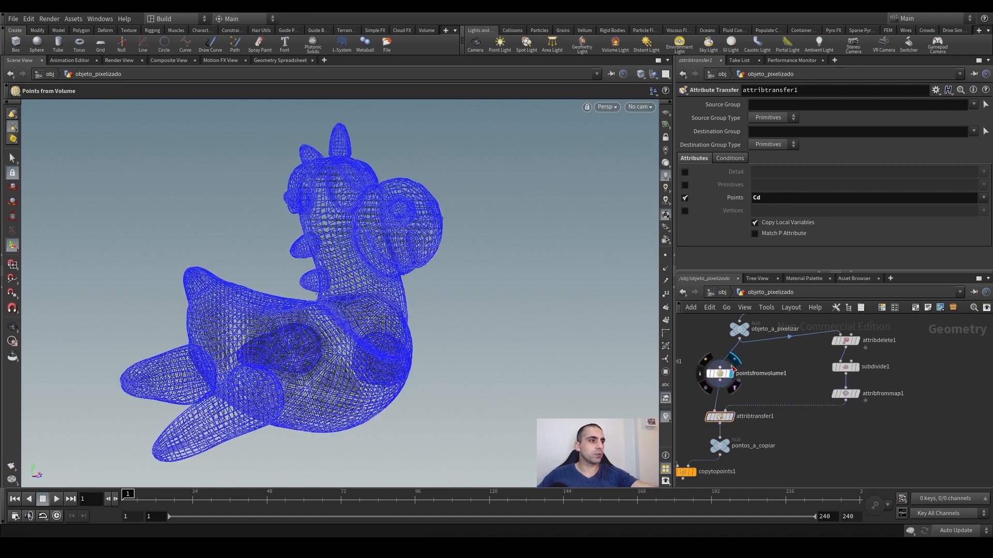
{"action": "left_click", "coordinate": [738, 404]}
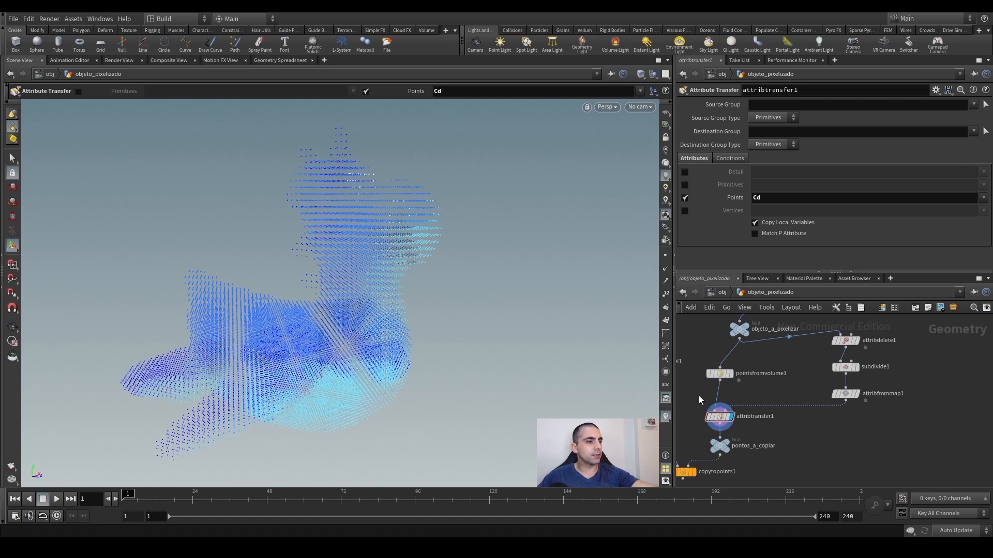
{"action": "middle_click_drag", "start_coordinate": [699, 396], "coordinate": [749, 350]}
{"action": "mouse_move", "coordinate": [767, 328]}
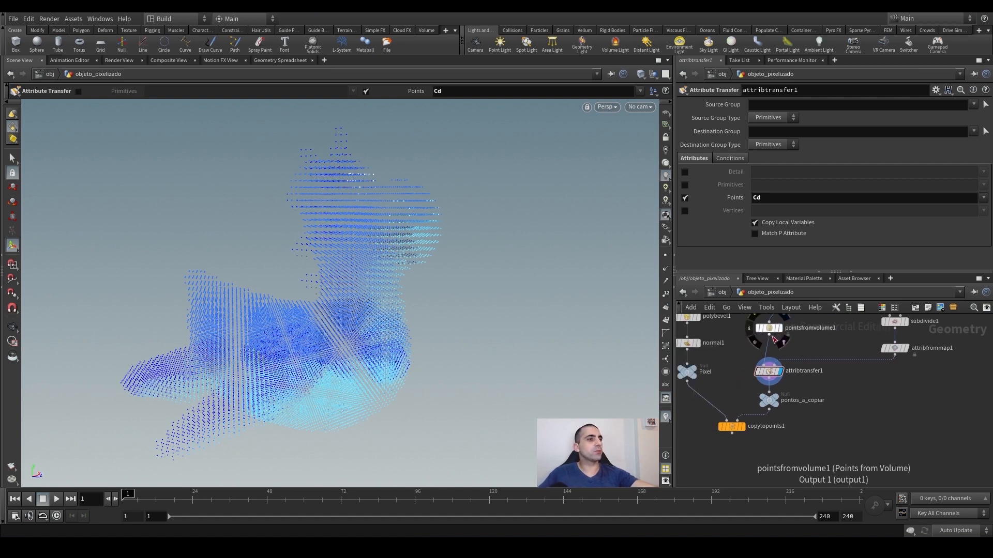
{"action": "mouse_move", "coordinate": [733, 430]}
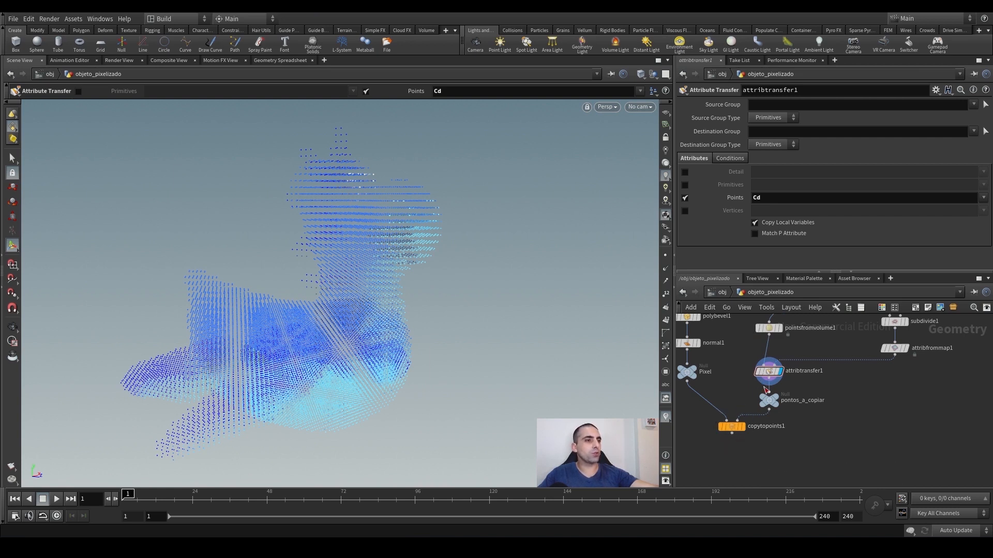
Step: Display copytopoints1 and examine the coloured pixelized toy made of copied boxes
{"action": "middle_click_drag", "start_coordinate": [729, 383], "coordinate": [768, 402]}
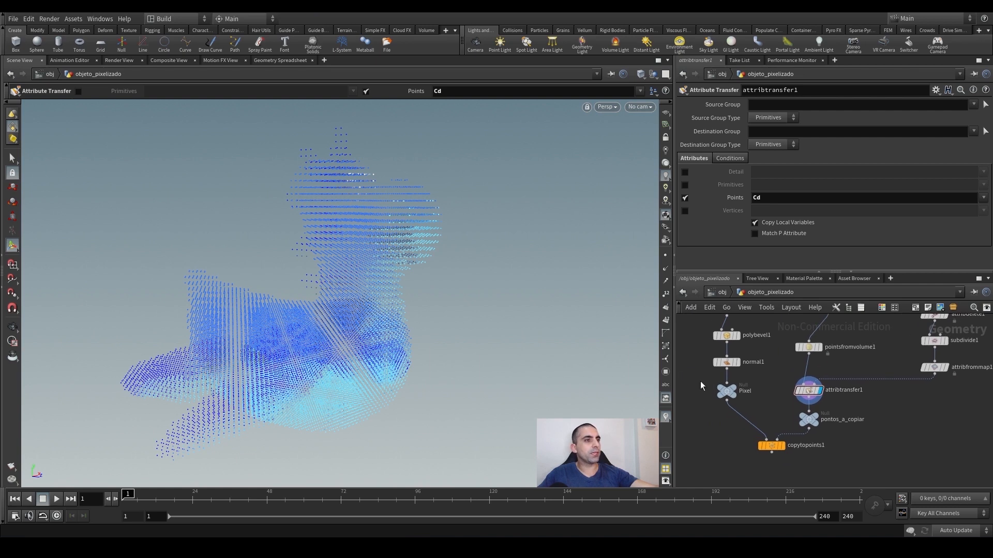
{"action": "middle_click_drag", "start_coordinate": [703, 403], "coordinate": [687, 380]}
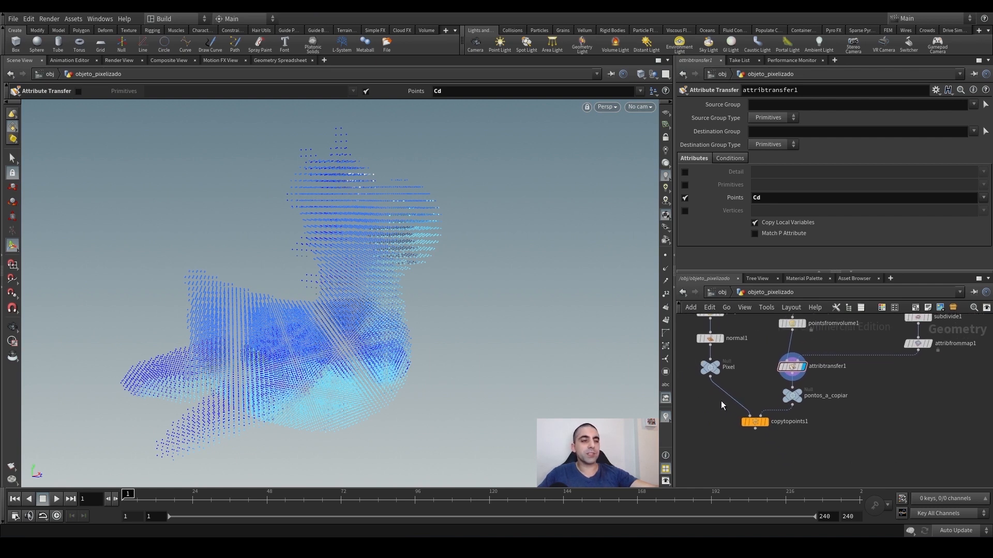
{"action": "left_click", "coordinate": [769, 412]}
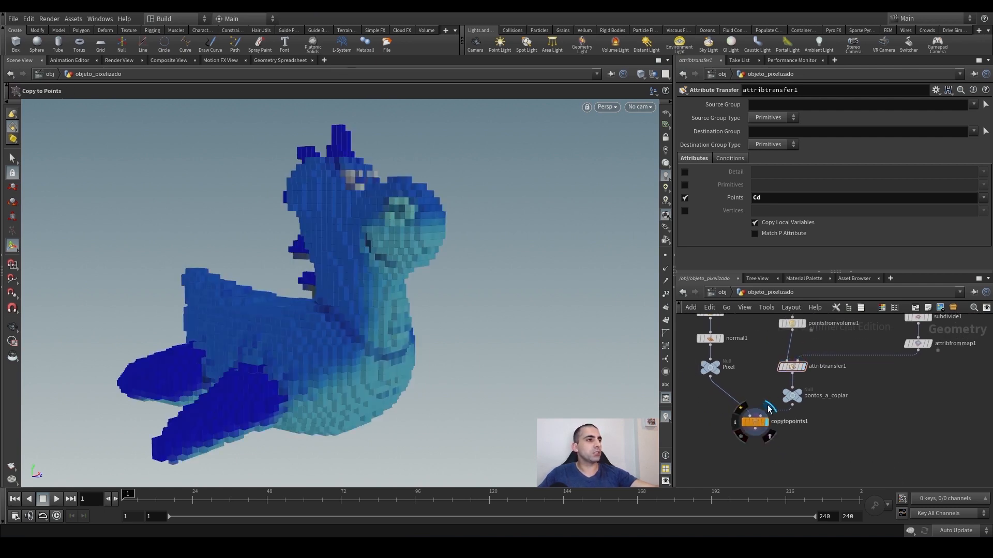
{"action": "left_click_drag", "start_coordinate": [357, 299], "coordinate": [373, 334]}
{"action": "key", "text": "Escape"}
Step: Display attribdelete1 to examine the untextured rubber toy from several angles, and return the display to copytopoints1
{"action": "middle_click_drag", "start_coordinate": [886, 318], "coordinate": [811, 425]}
{"action": "left_click", "coordinate": [849, 400]}
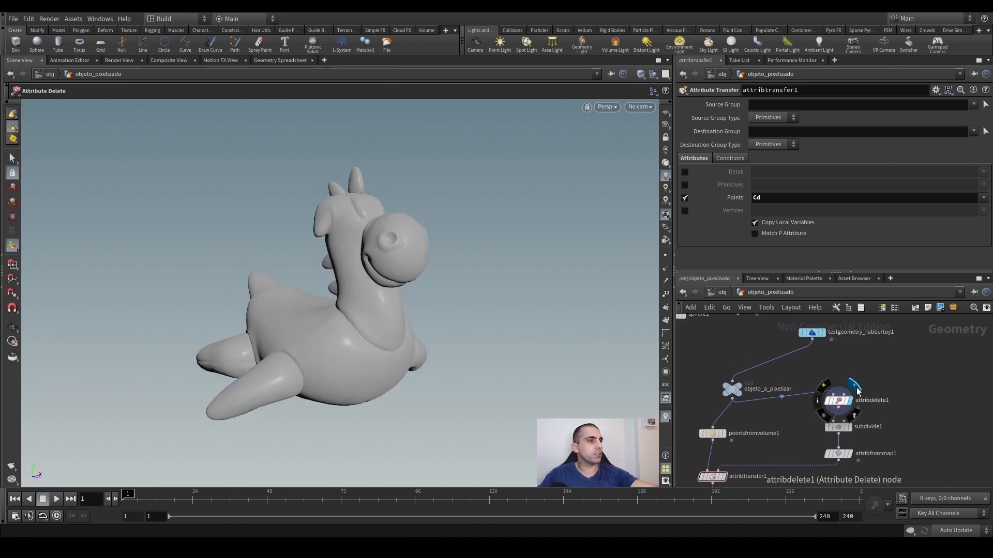
{"action": "key", "text": "Escape"}
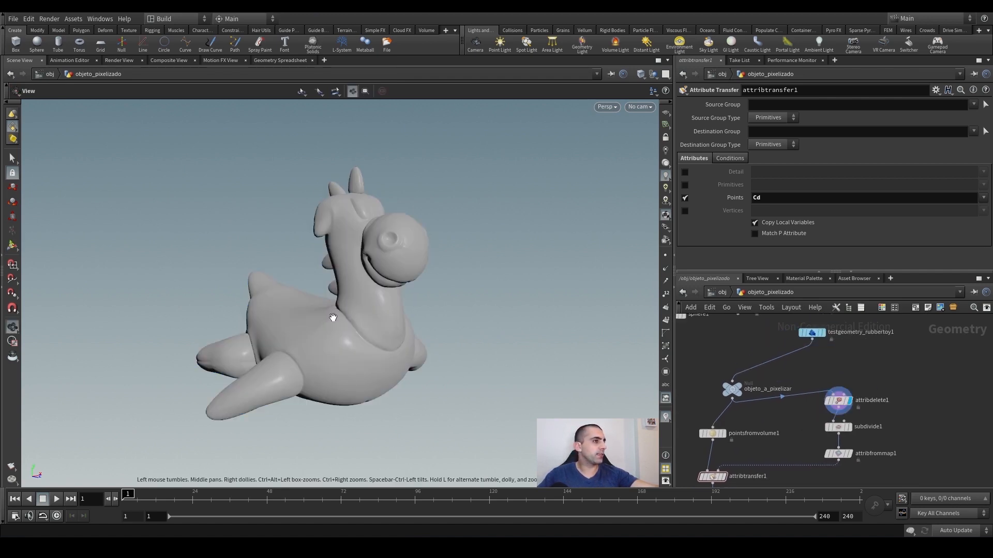
{"action": "left_click_drag", "start_coordinate": [389, 324], "coordinate": [336, 333]}
{"action": "key", "text": "Return"}
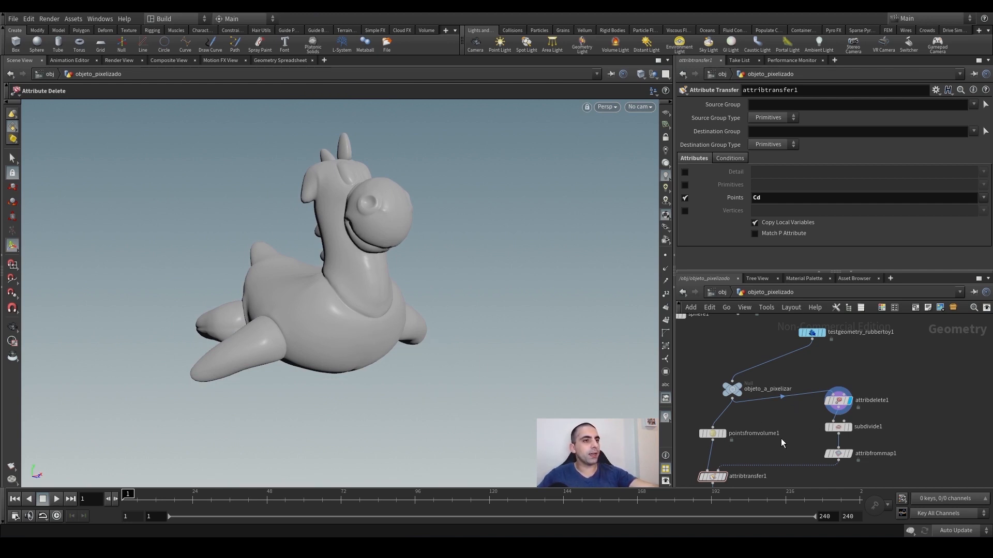
{"action": "middle_click_drag", "start_coordinate": [761, 453], "coordinate": [789, 380]}
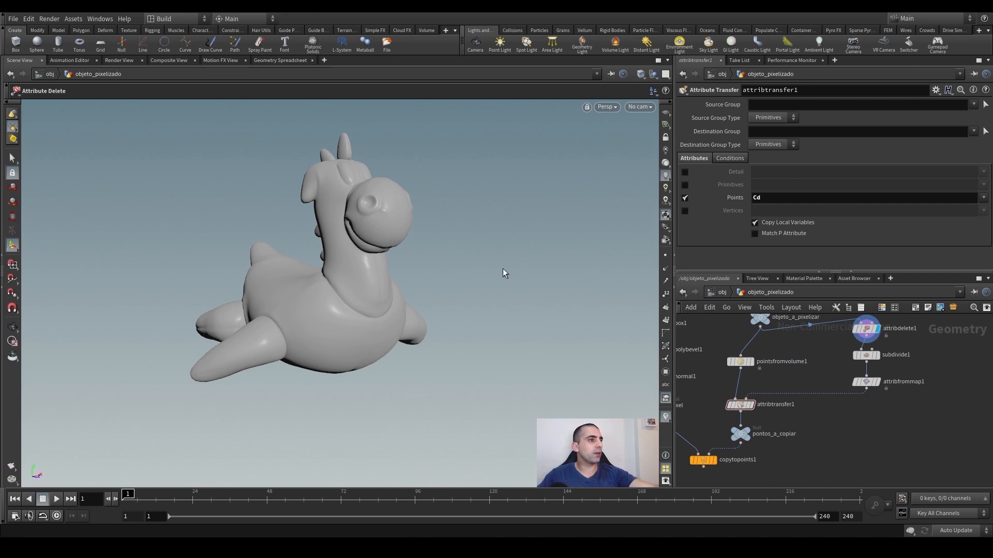
{"action": "left_click_drag", "start_coordinate": [336, 342], "coordinate": [307, 345]}
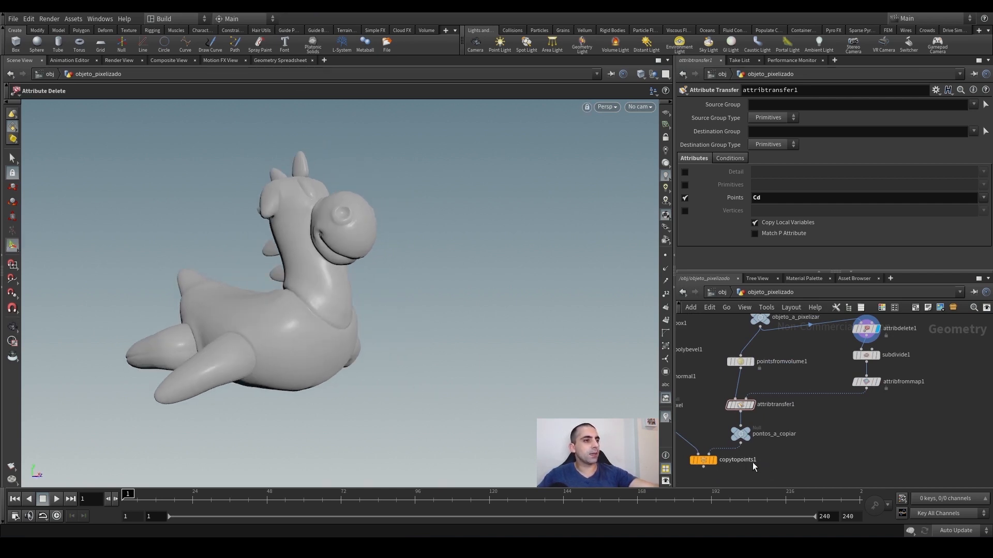
{"action": "left_click", "coordinate": [718, 452]}
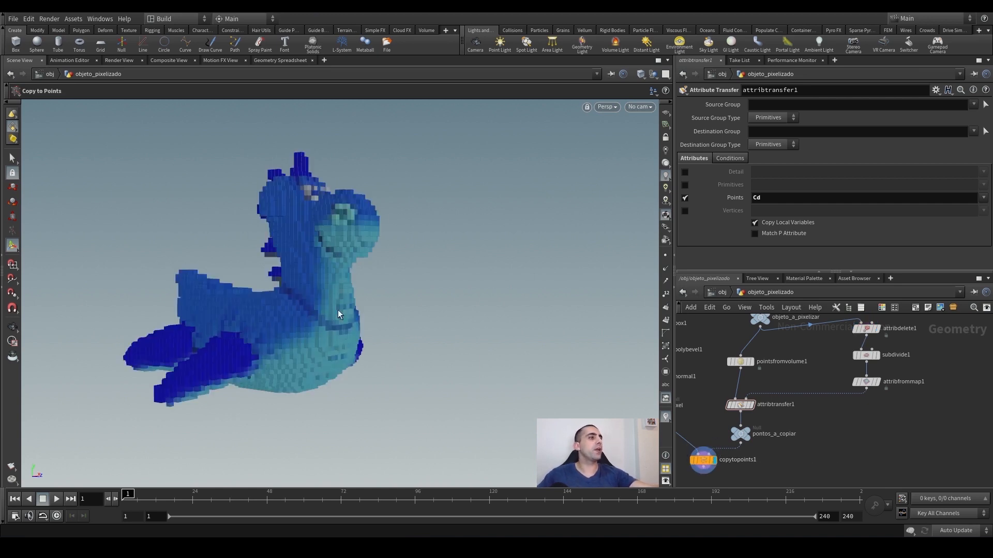
{"action": "left_click_drag", "start_coordinate": [355, 275], "coordinate": [373, 266], "text": "alt"}
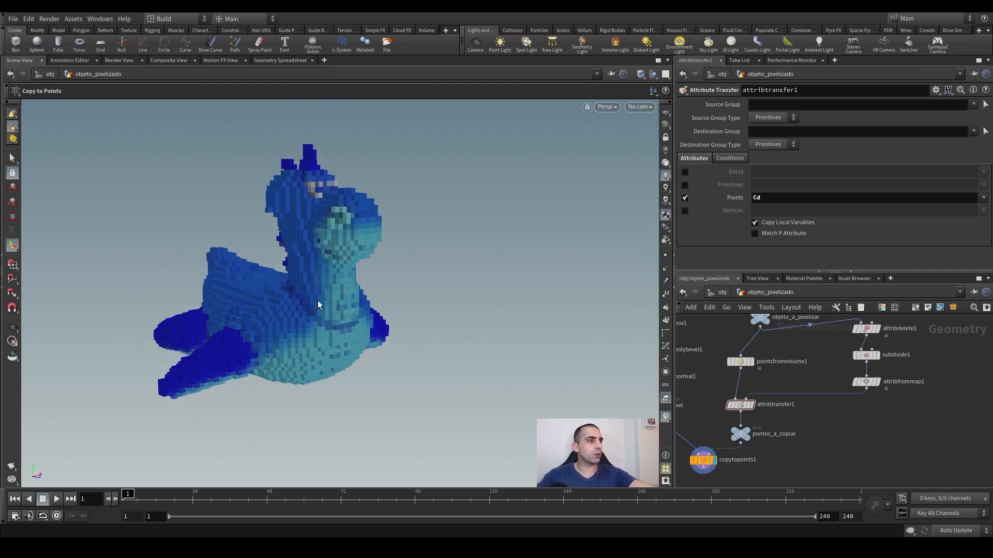
Step: Add a Principled Shader from the material gallery to the /mat network
{"action": "left_click", "coordinate": [795, 278]}
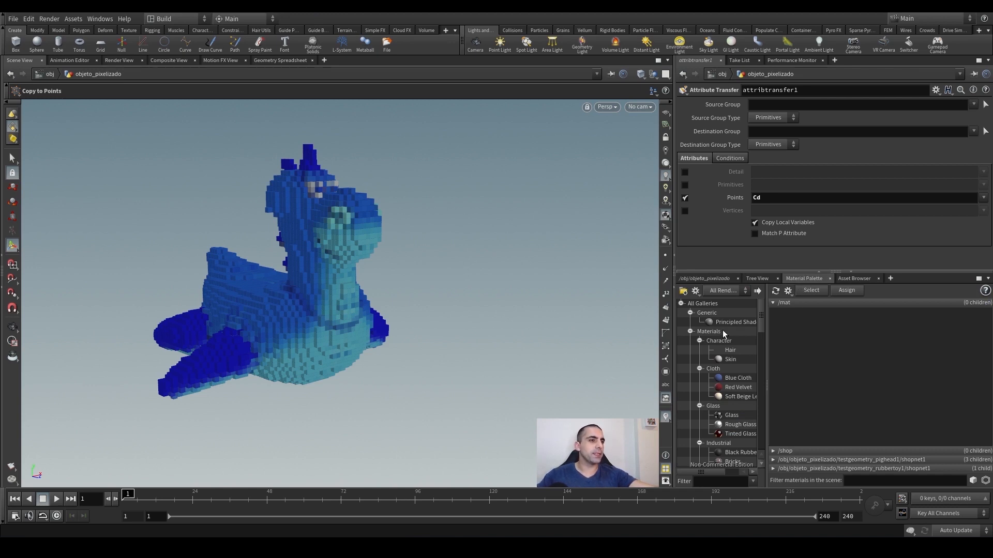
{"action": "left_click", "coordinate": [736, 322]}
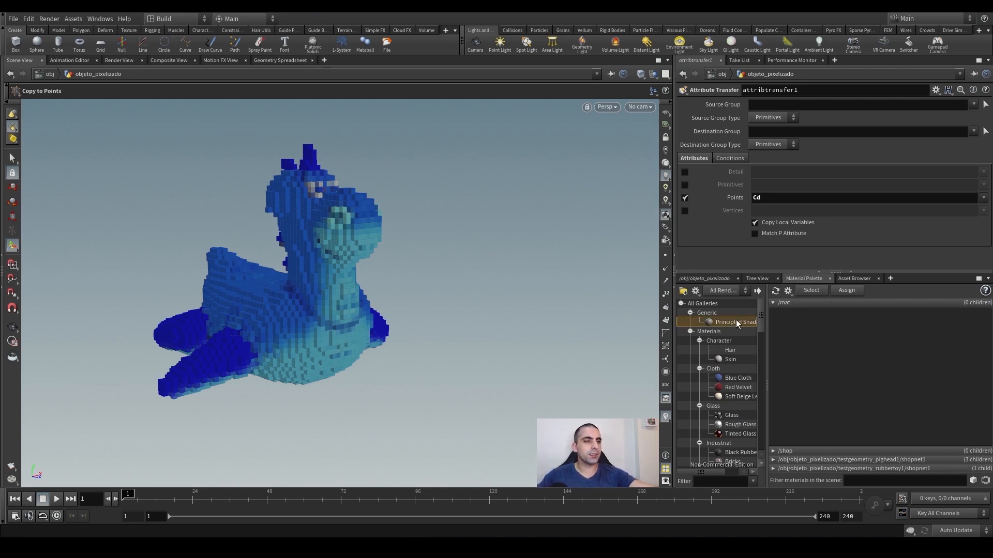
{"action": "left_click_drag", "start_coordinate": [828, 337], "coordinate": [824, 337]}
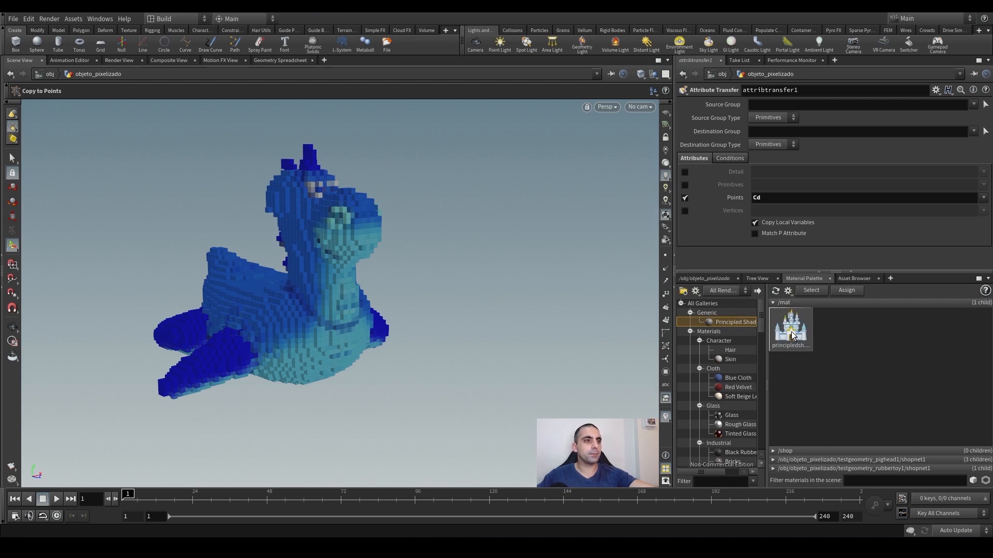
Step: Set the principled shader's base color to white (1, 1, 1) and assign the material to the pixelized toy
{"action": "left_click", "coordinate": [794, 335]}
{"action": "left_click", "coordinate": [692, 106]}
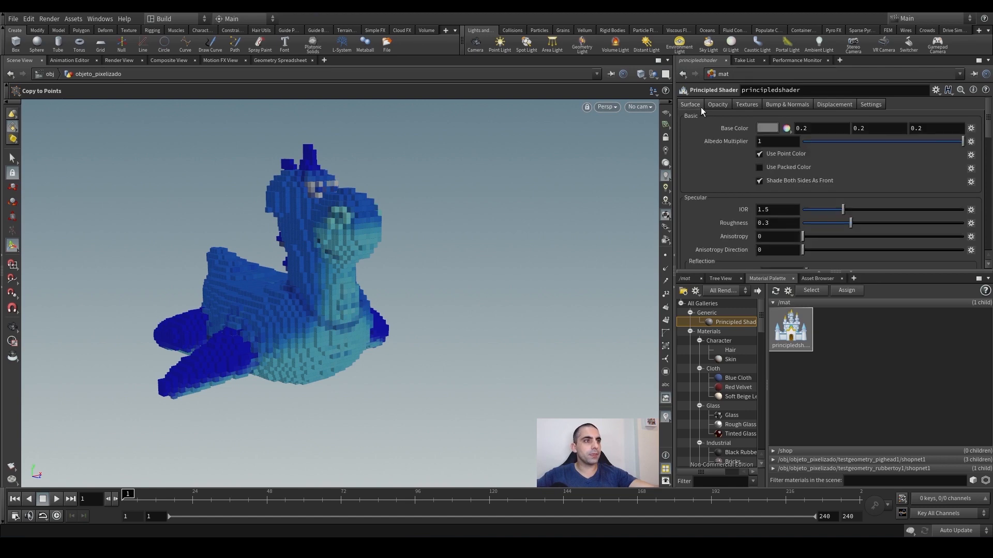
{"action": "left_click", "coordinate": [767, 128]}
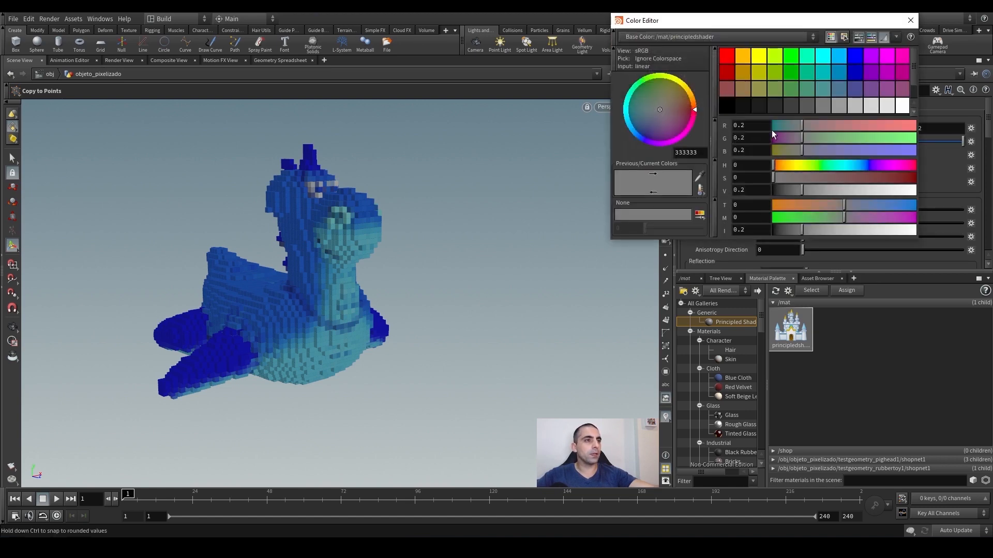
{"action": "left_click_drag", "start_coordinate": [828, 190], "coordinate": [916, 189]}
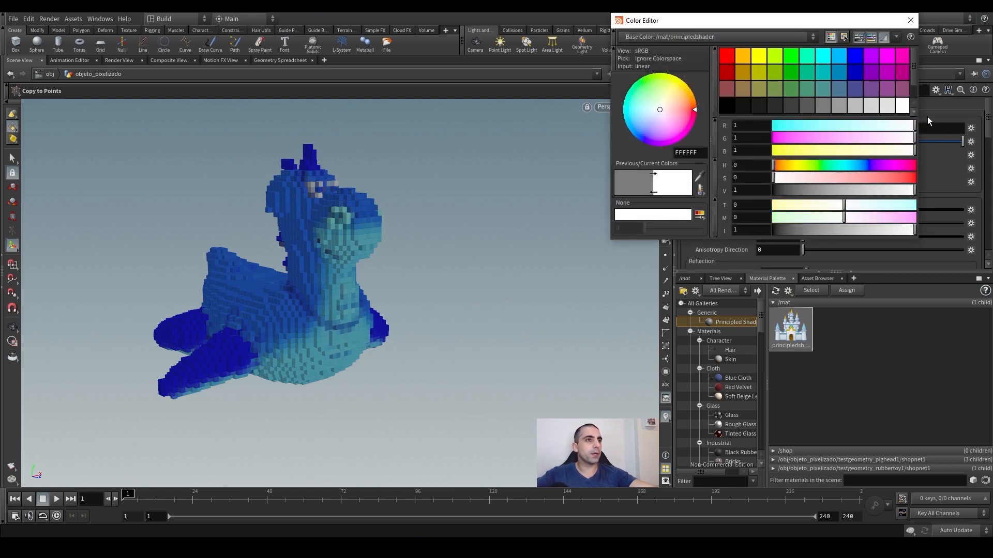
{"action": "left_click", "coordinate": [910, 21]}
{"action": "left_click_drag", "start_coordinate": [759, 342], "coordinate": [321, 333]}
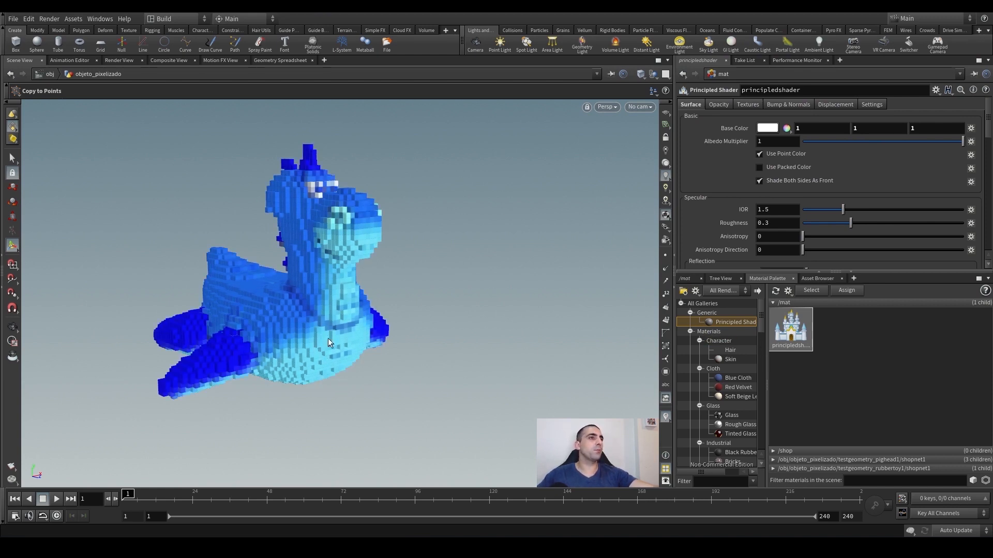
Step: Return from the mat network to the obj level and enter the objeto_pixelizado geometry network
{"action": "left_click", "coordinate": [683, 278]}
{"action": "left_click", "coordinate": [724, 292]}
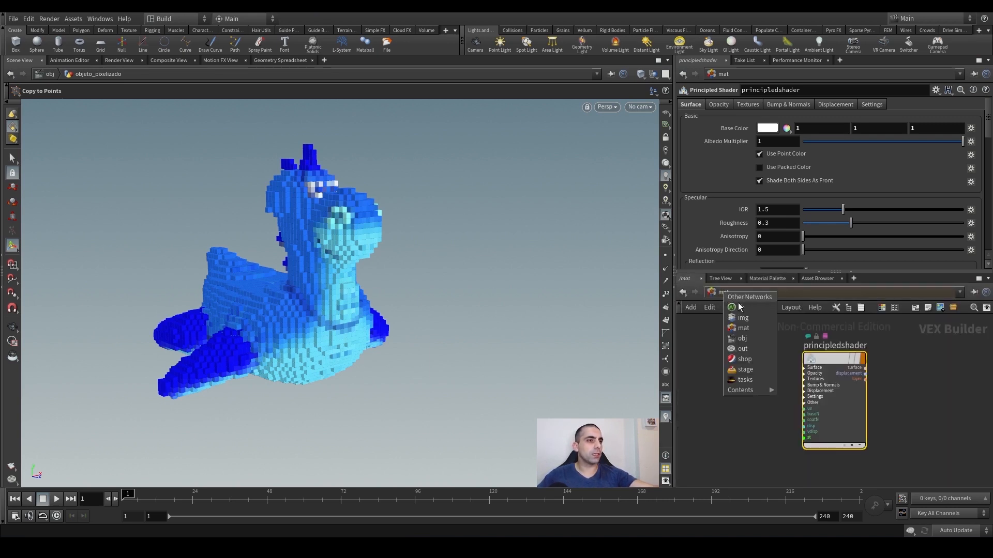
{"action": "left_click", "coordinate": [743, 339]}
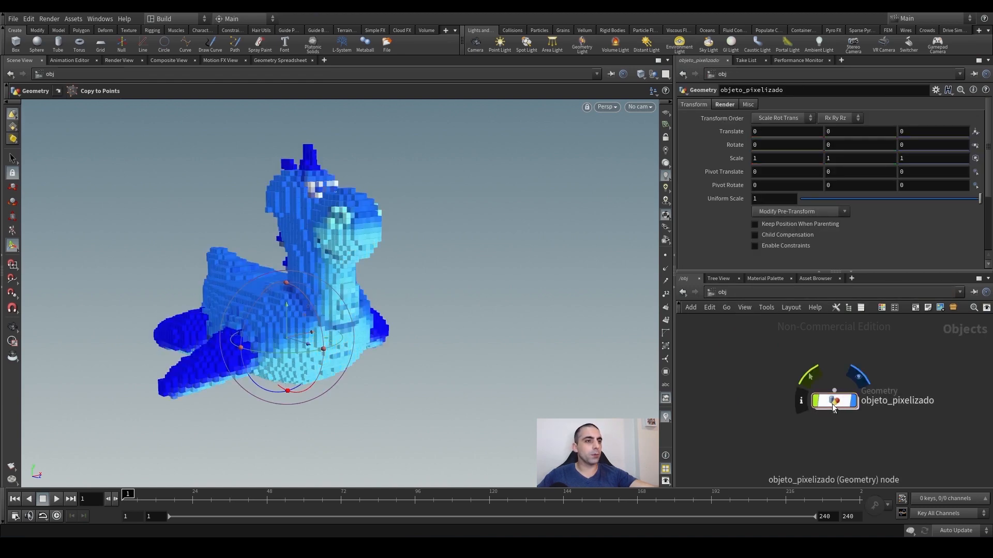
{"action": "left_click_drag", "start_coordinate": [331, 271], "coordinate": [367, 258], "text": "alt"}
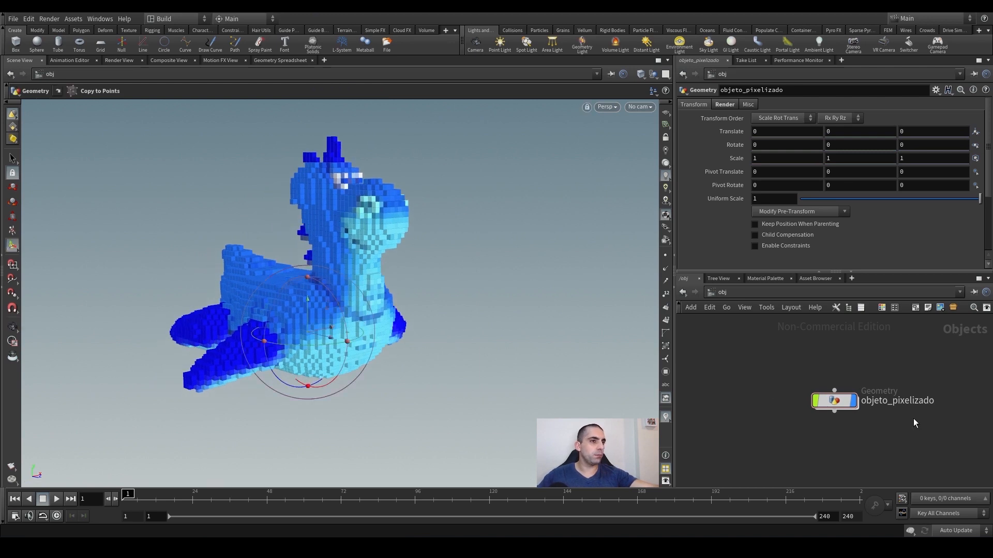
{"action": "double_click", "coordinate": [834, 401]}
{"action": "scroll", "coordinate": [804, 434], "scroll_direction": "down", "scroll_amount": 5}
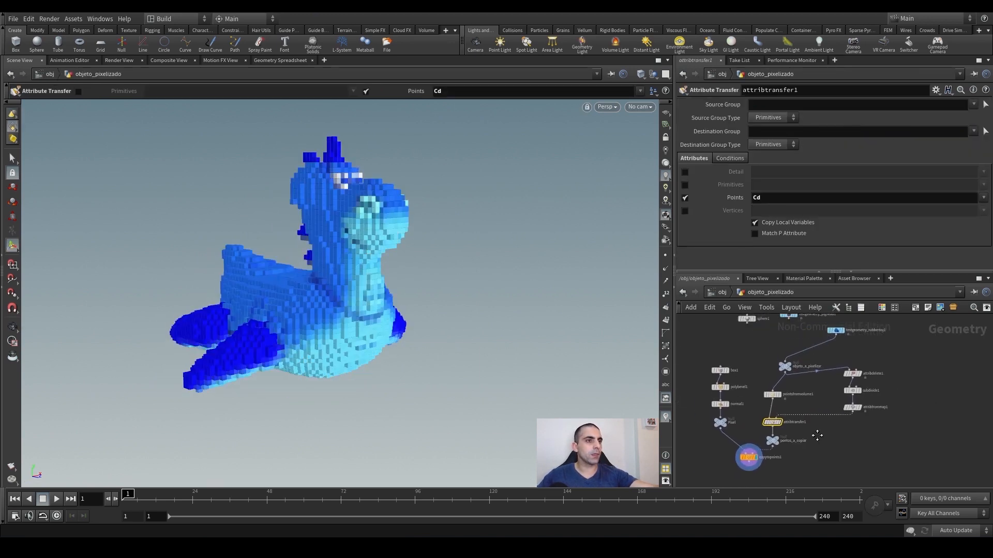
Step: Tidy the network by aligning objeto_a_pixelizar above pointsfromvolume1 and moving the attribdelete1, subdivide1 and attribfrommap1 branch closer
{"action": "left_click_drag", "start_coordinate": [799, 382], "coordinate": [786, 378]}
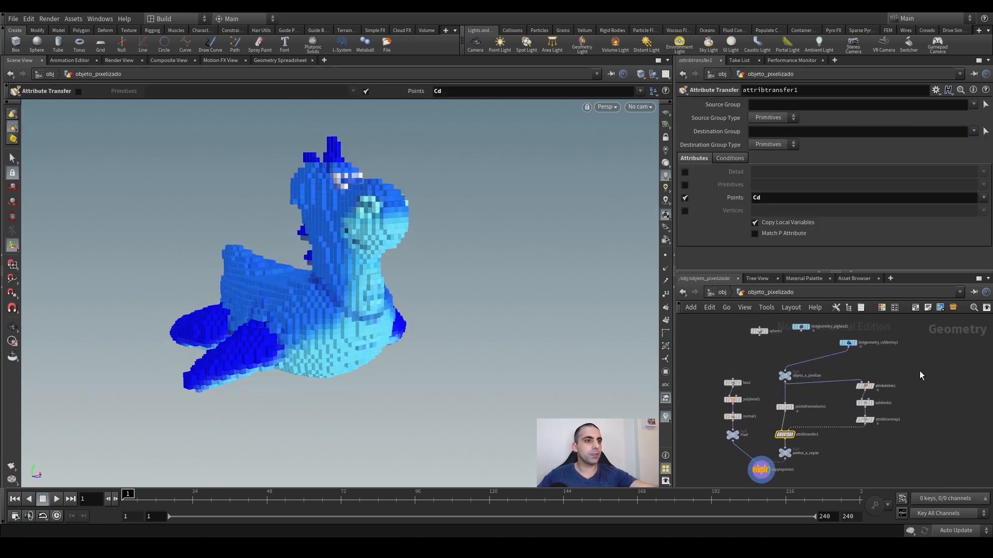
{"action": "left_click_drag", "start_coordinate": [919, 371], "coordinate": [852, 430]}
{"action": "left_click_drag", "start_coordinate": [864, 389], "coordinate": [833, 389]}
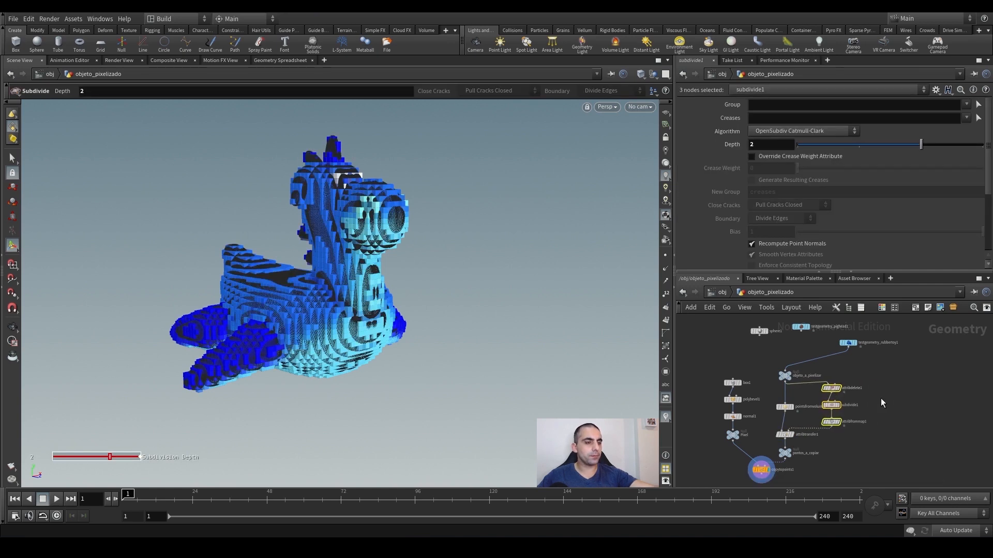
{"action": "left_click", "coordinate": [831, 405]}
Step: Try testgeometry_pighead1 as the input of objeto_a_pixelizar, and reconnect testgeometry_rubbertoy1 in its place
{"action": "left_click", "coordinate": [801, 332]}
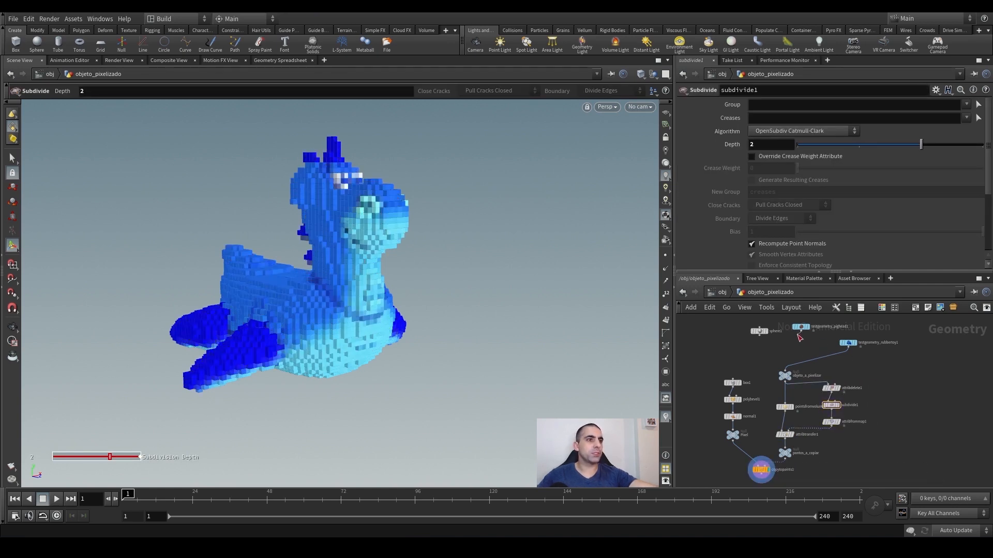
{"action": "left_click", "coordinate": [785, 371]}
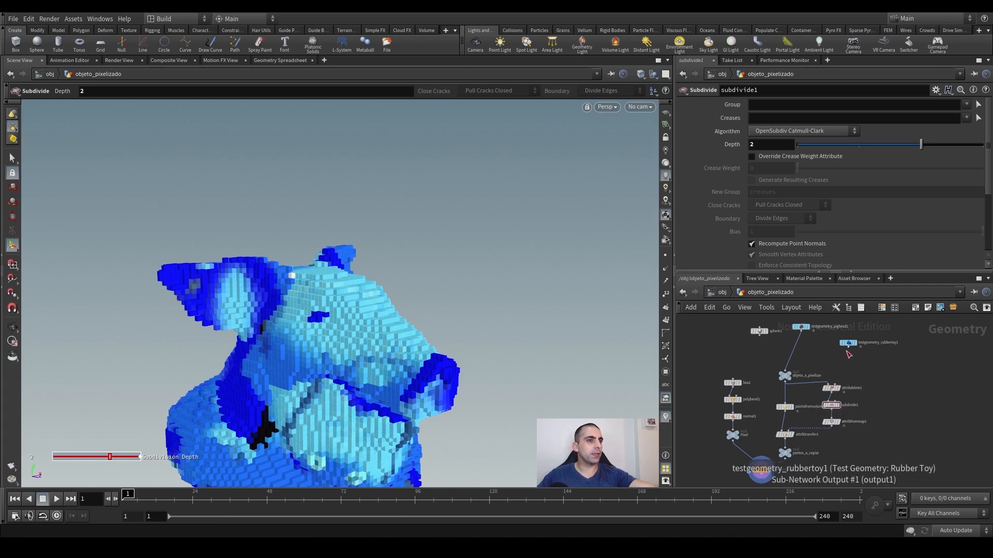
{"action": "left_click", "coordinate": [847, 352]}
{"action": "left_click", "coordinate": [786, 370]}
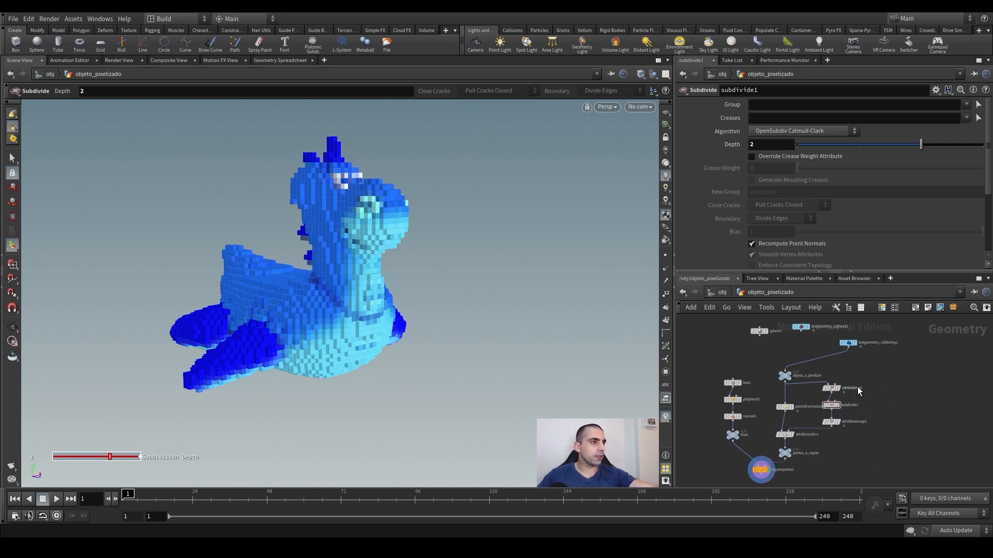
Step: Inspect attribfrommap1's texture map reference and browse the rubber toy's texture files without choosing another one
{"action": "middle_click_drag", "start_coordinate": [867, 393], "coordinate": [867, 383]}
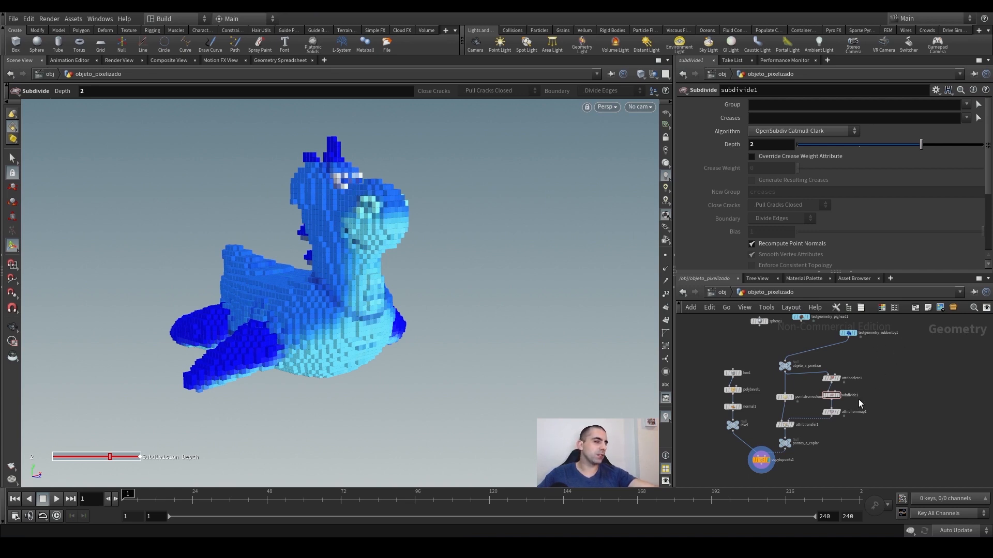
{"action": "left_click", "coordinate": [828, 413]}
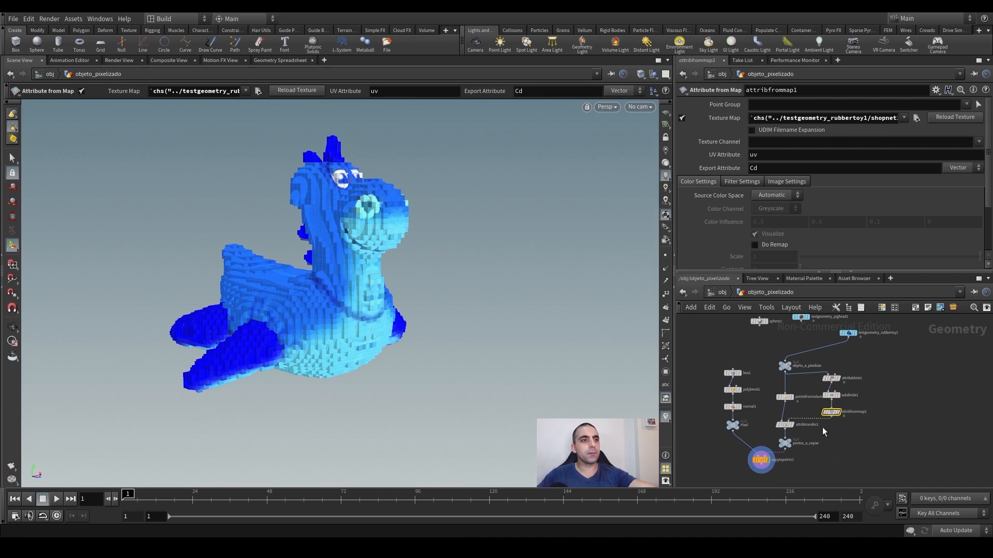
{"action": "mouse_move", "coordinate": [833, 415]}
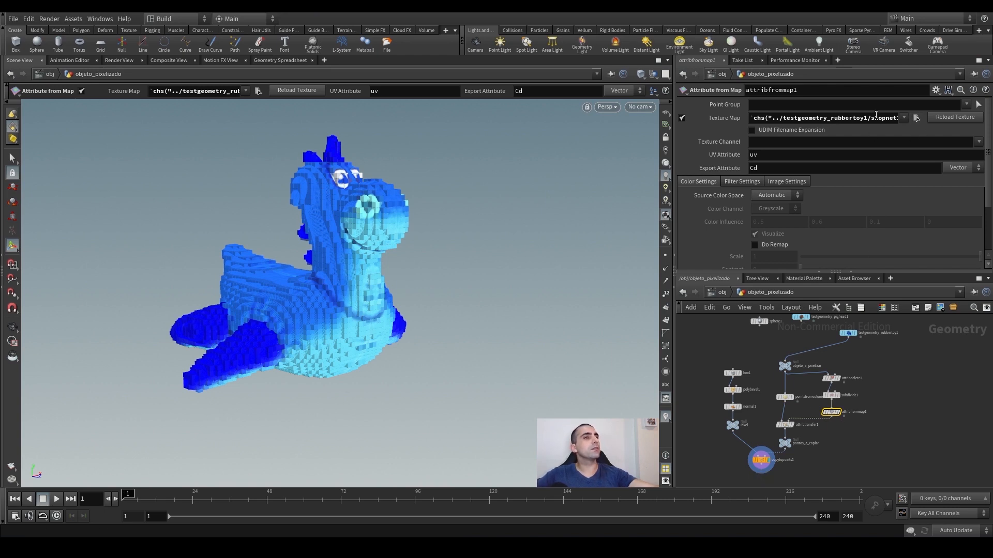
{"action": "left_click", "coordinate": [917, 118]}
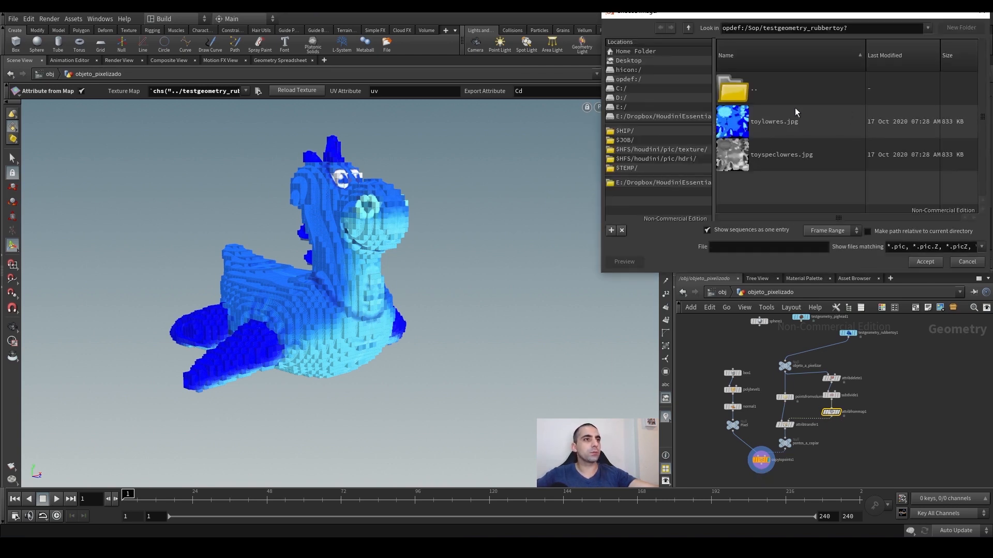
{"action": "left_click", "coordinate": [963, 262]}
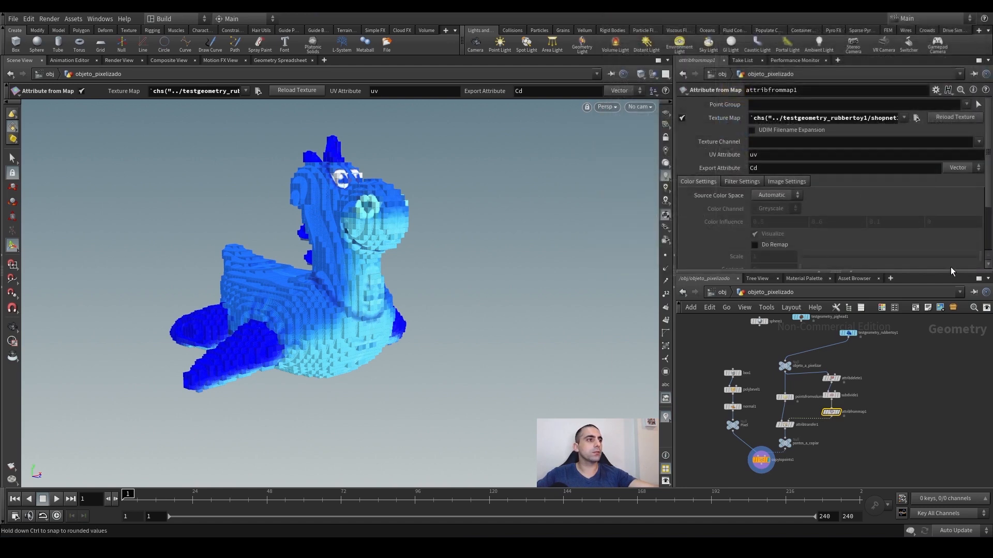
Step: Review the point separation of pointsfromvolume1 and the parameters of testgeometry_rubbertoy1
{"action": "left_click", "coordinate": [785, 398]}
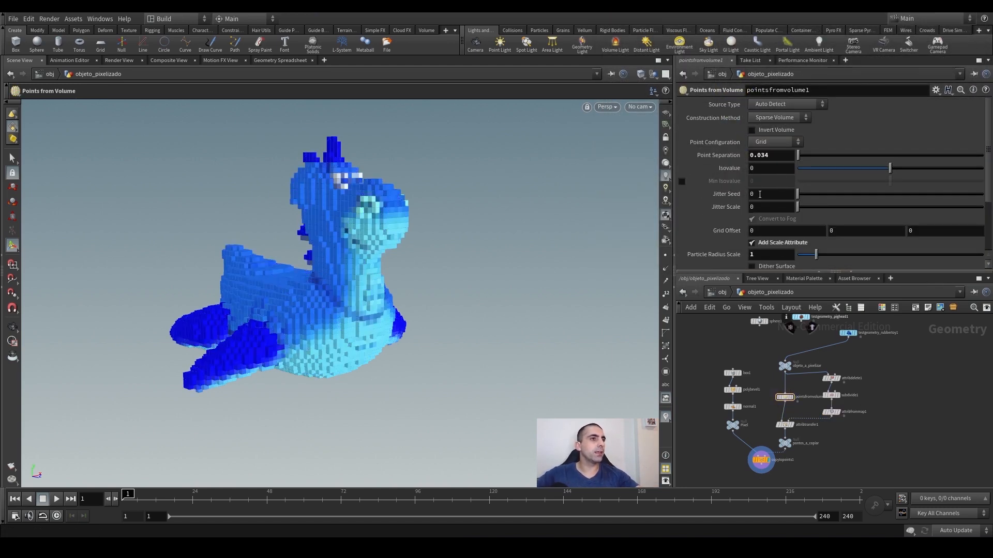
{"action": "middle_click_drag", "start_coordinate": [767, 155], "coordinate": [799, 186]}
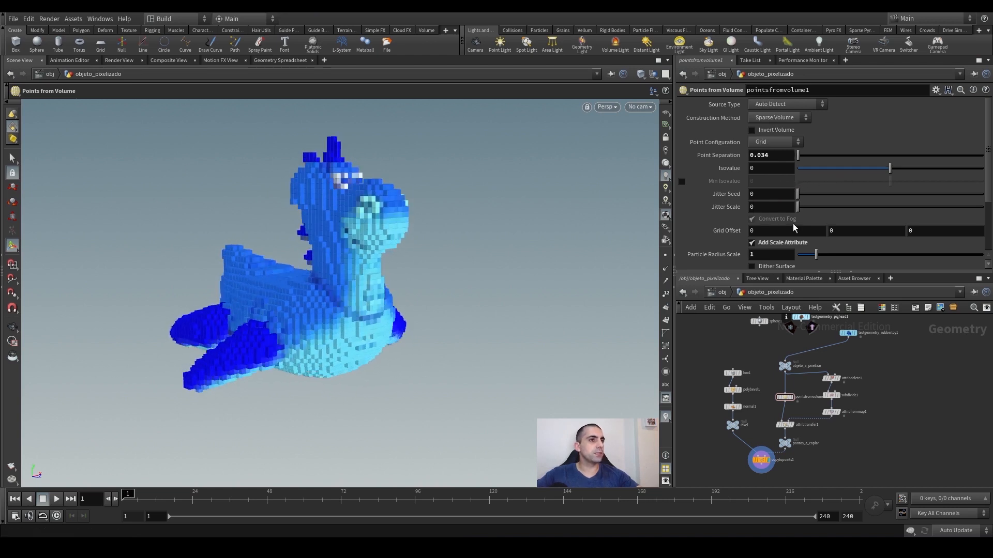
{"action": "middle_click_drag", "start_coordinate": [861, 352], "coordinate": [853, 375]}
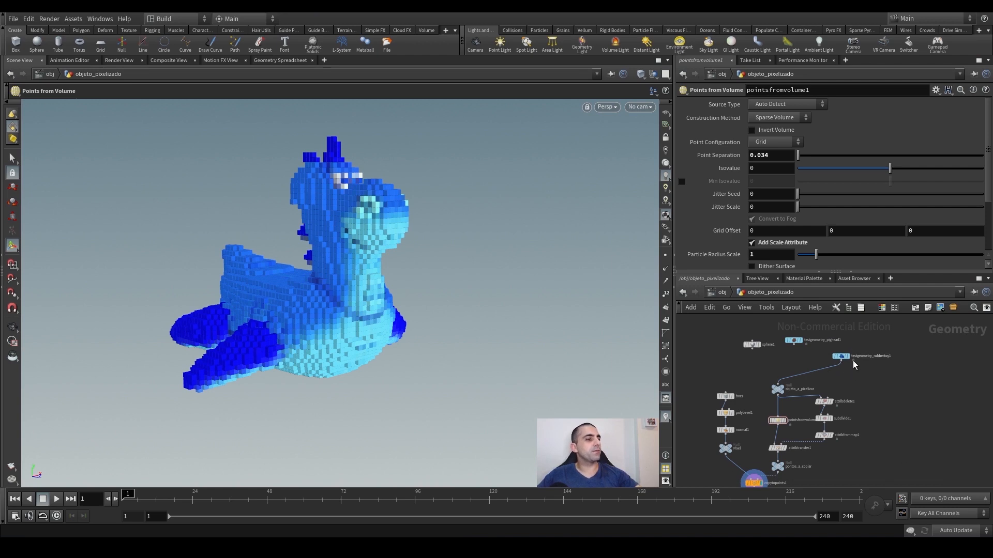
{"action": "key", "text": "Tab"}
{"action": "left_click", "coordinate": [842, 356]}
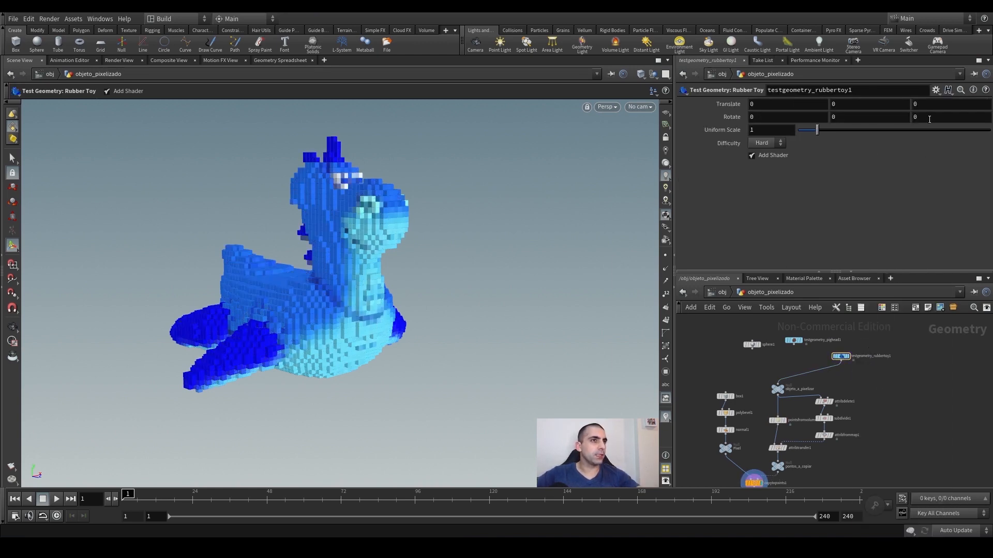
Step: Move testgeometry_rubbertoy1 along Z to a translate value of -0.077
{"action": "middle_click_drag", "start_coordinate": [929, 120], "coordinate": [551, 197]}
{"action": "middle_click_drag", "start_coordinate": [431, 234], "coordinate": [567, 212]}
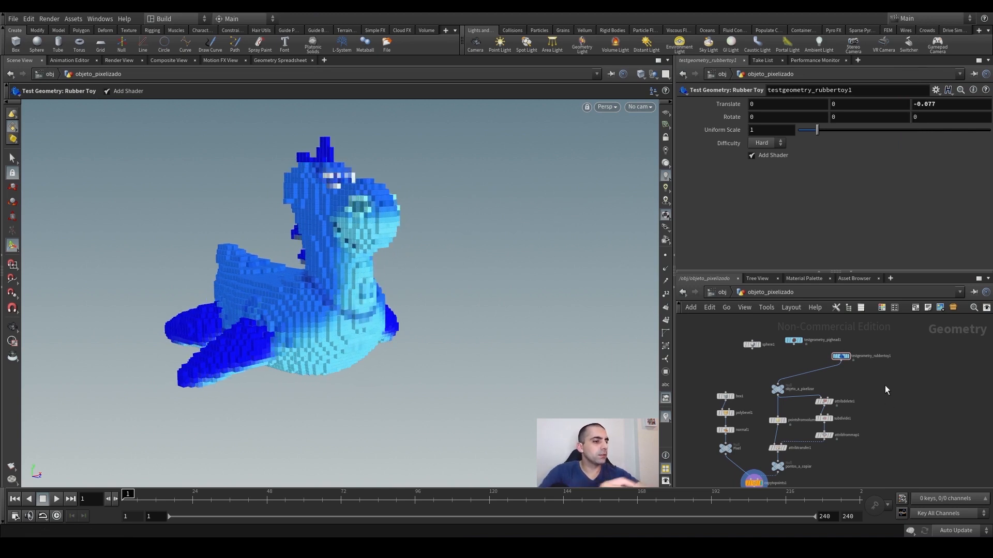
Step: Try a Mountain node between testgeometry_rubbertoy1 and objeto_a_pixelizar, with height 0.28 and X offset 2.7
{"action": "key", "text": "Tab"}
{"action": "type", "text": "mou"}
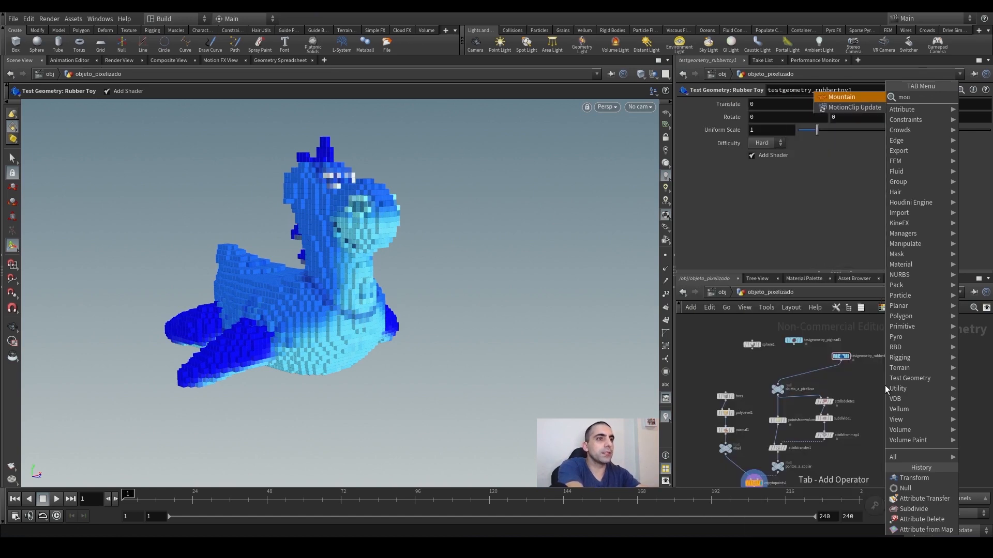
{"action": "key", "text": "Return"}
{"action": "left_click", "coordinate": [840, 370]}
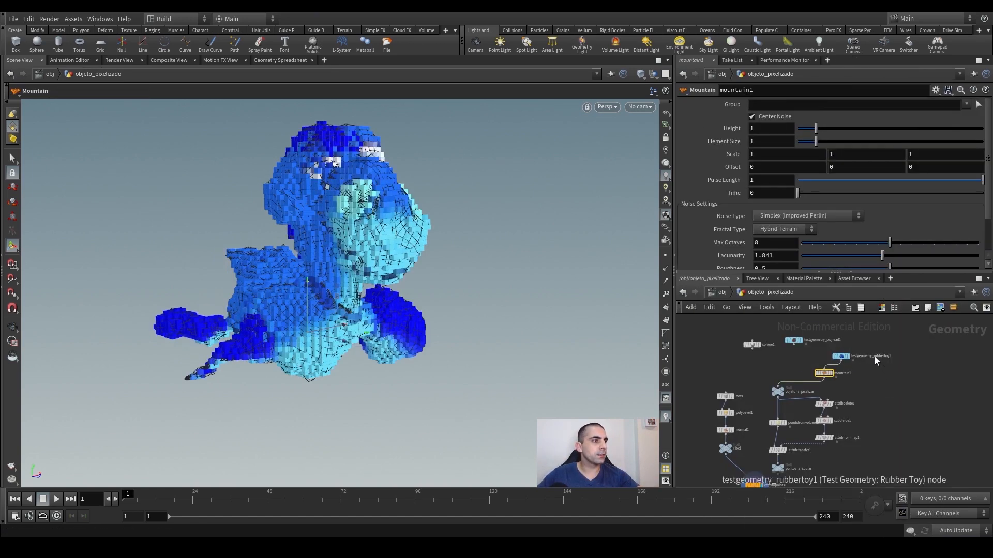
{"action": "left_click_drag", "start_coordinate": [813, 129], "coordinate": [804, 133]}
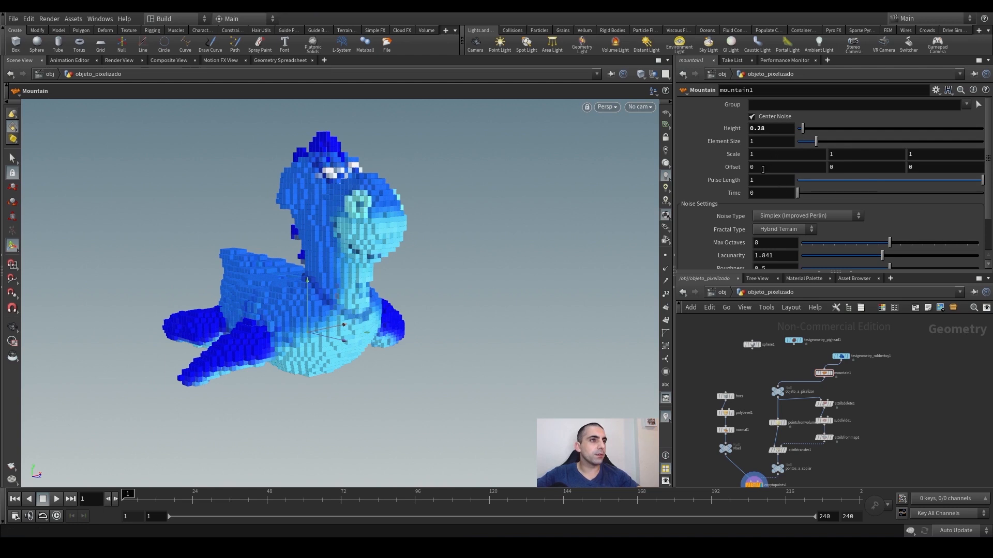
{"action": "middle_click_drag", "start_coordinate": [762, 169], "coordinate": [891, 166]}
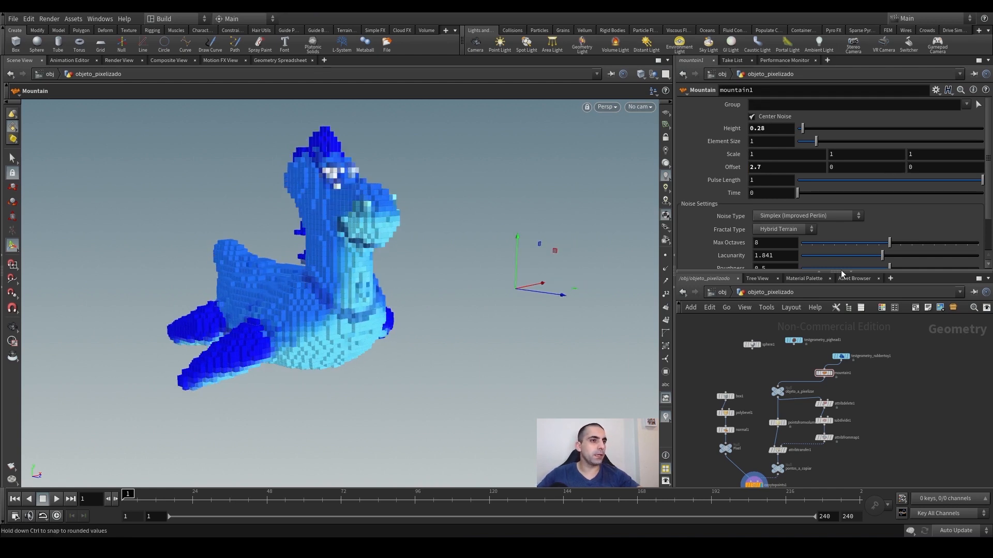
Step: Delete mountain1 from between testgeometry_rubbertoy1 and objeto_a_pixelizar
{"action": "left_click", "coordinate": [824, 373]}
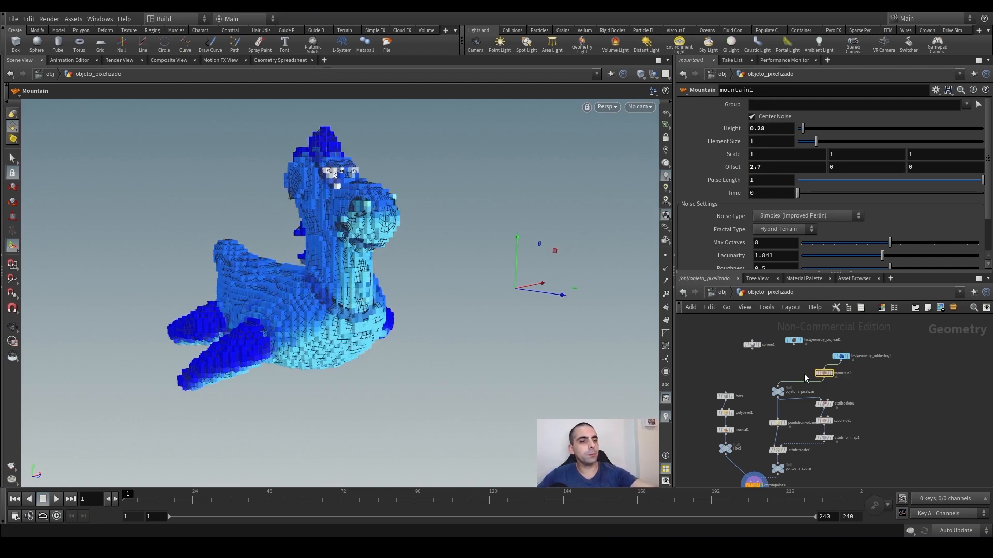
{"action": "key", "text": "Delete"}
{"action": "middle_click_drag", "start_coordinate": [861, 389], "coordinate": [864, 341]}
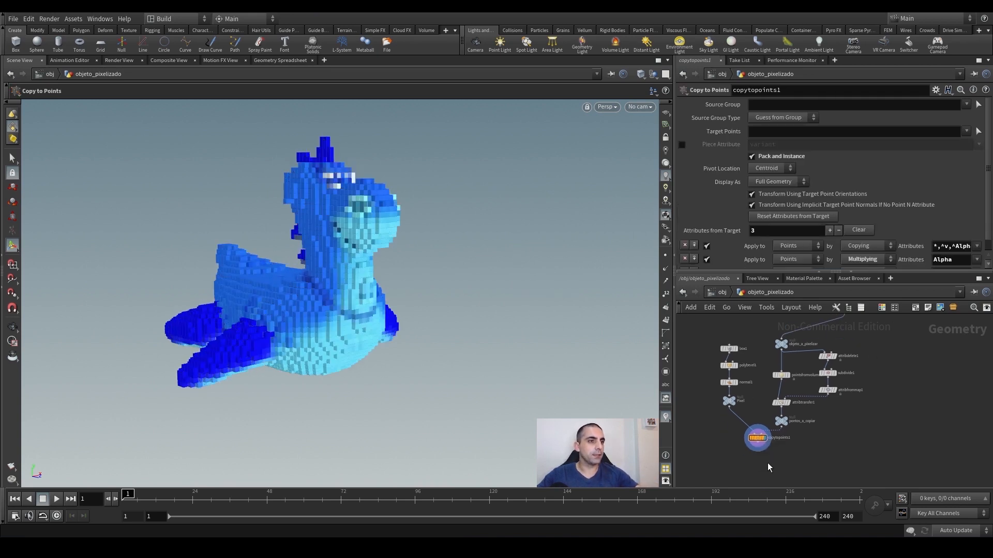
{"action": "middle_click_drag", "start_coordinate": [851, 433], "coordinate": [847, 447]}
{"action": "scroll", "coordinate": [852, 411], "scroll_direction": "down", "scroll_amount": 1}
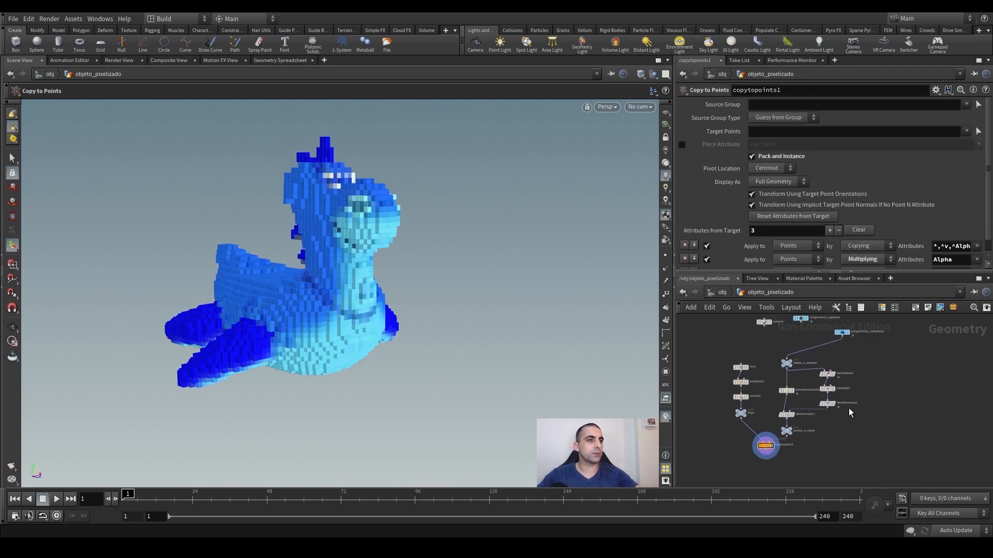
{"action": "mouse_move", "coordinate": [857, 401]}
{"action": "middle_mouse_down"}
{"action": "mouse_move", "coordinate": [851, 425]}
{"action": "mouse_move", "coordinate": [846, 410]}
{"action": "middle_mouse_up"}
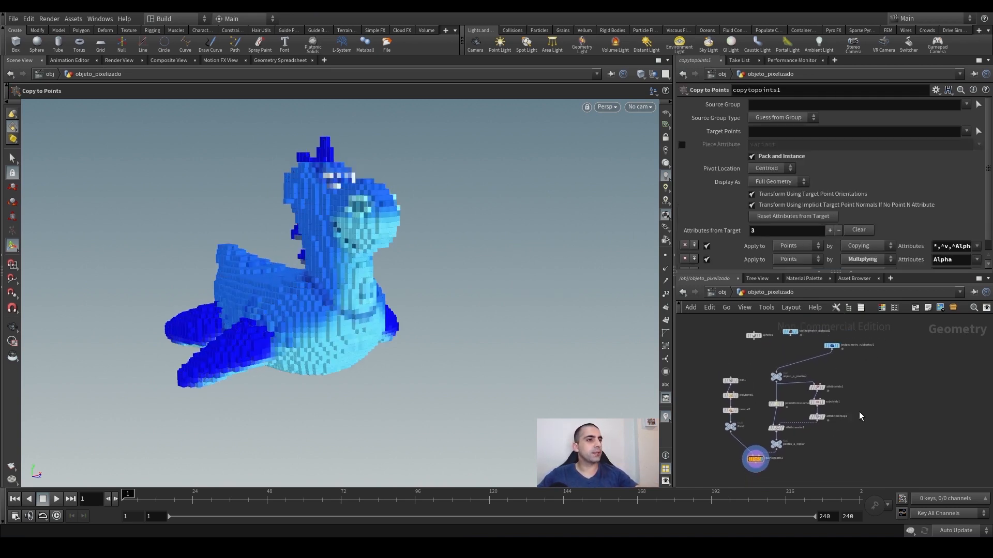